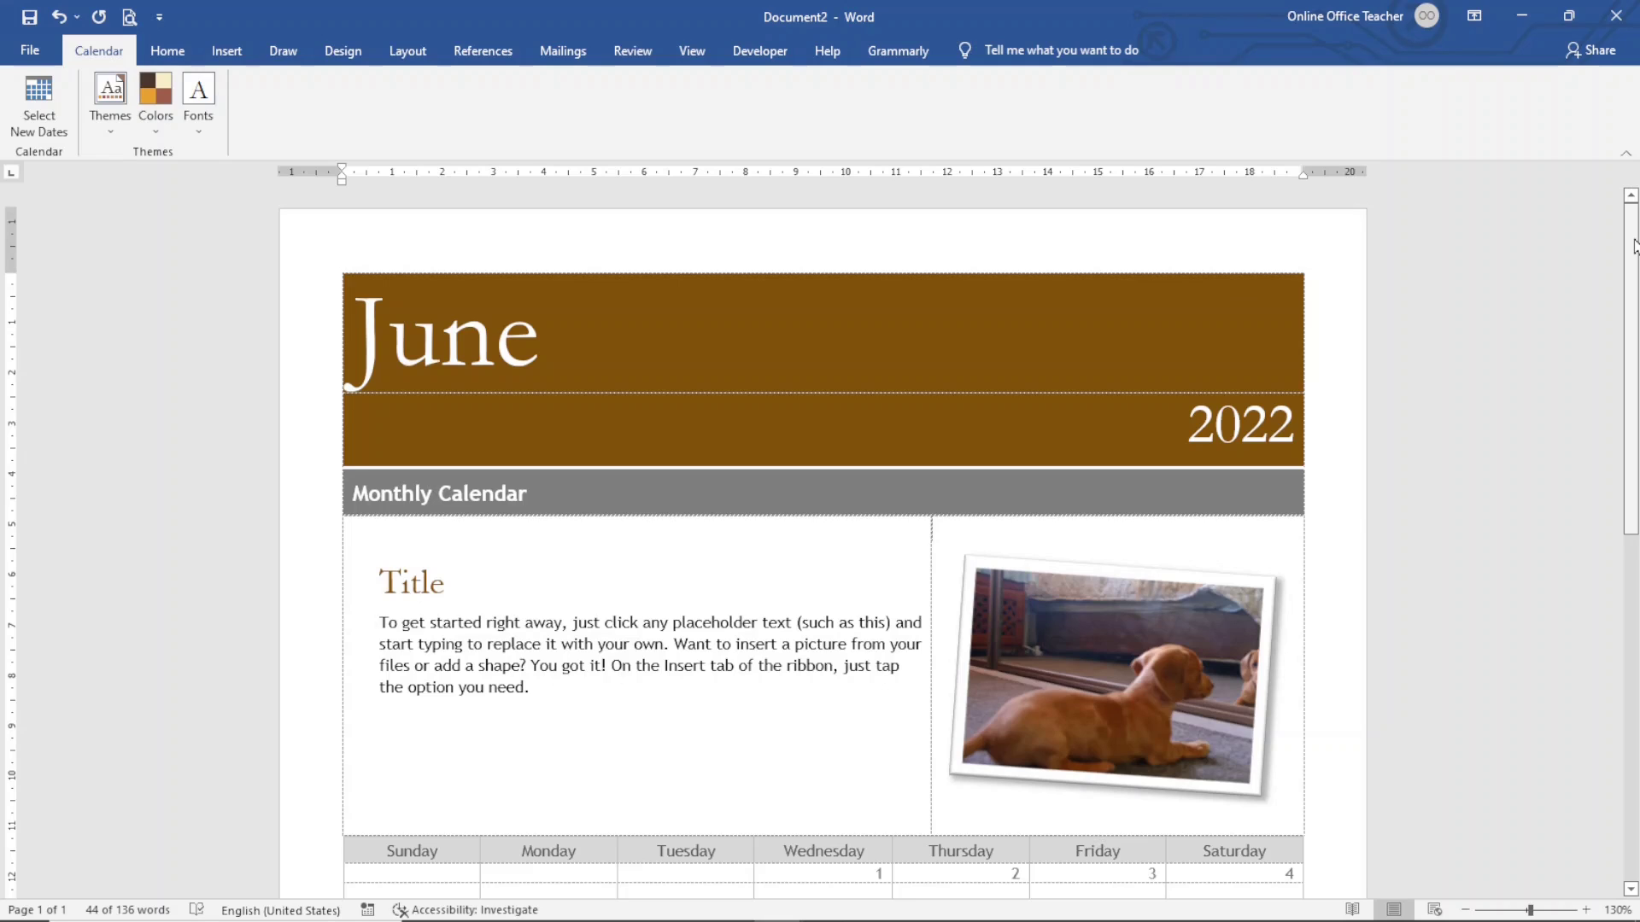
pyautogui.scroll(-6, 823, 534)
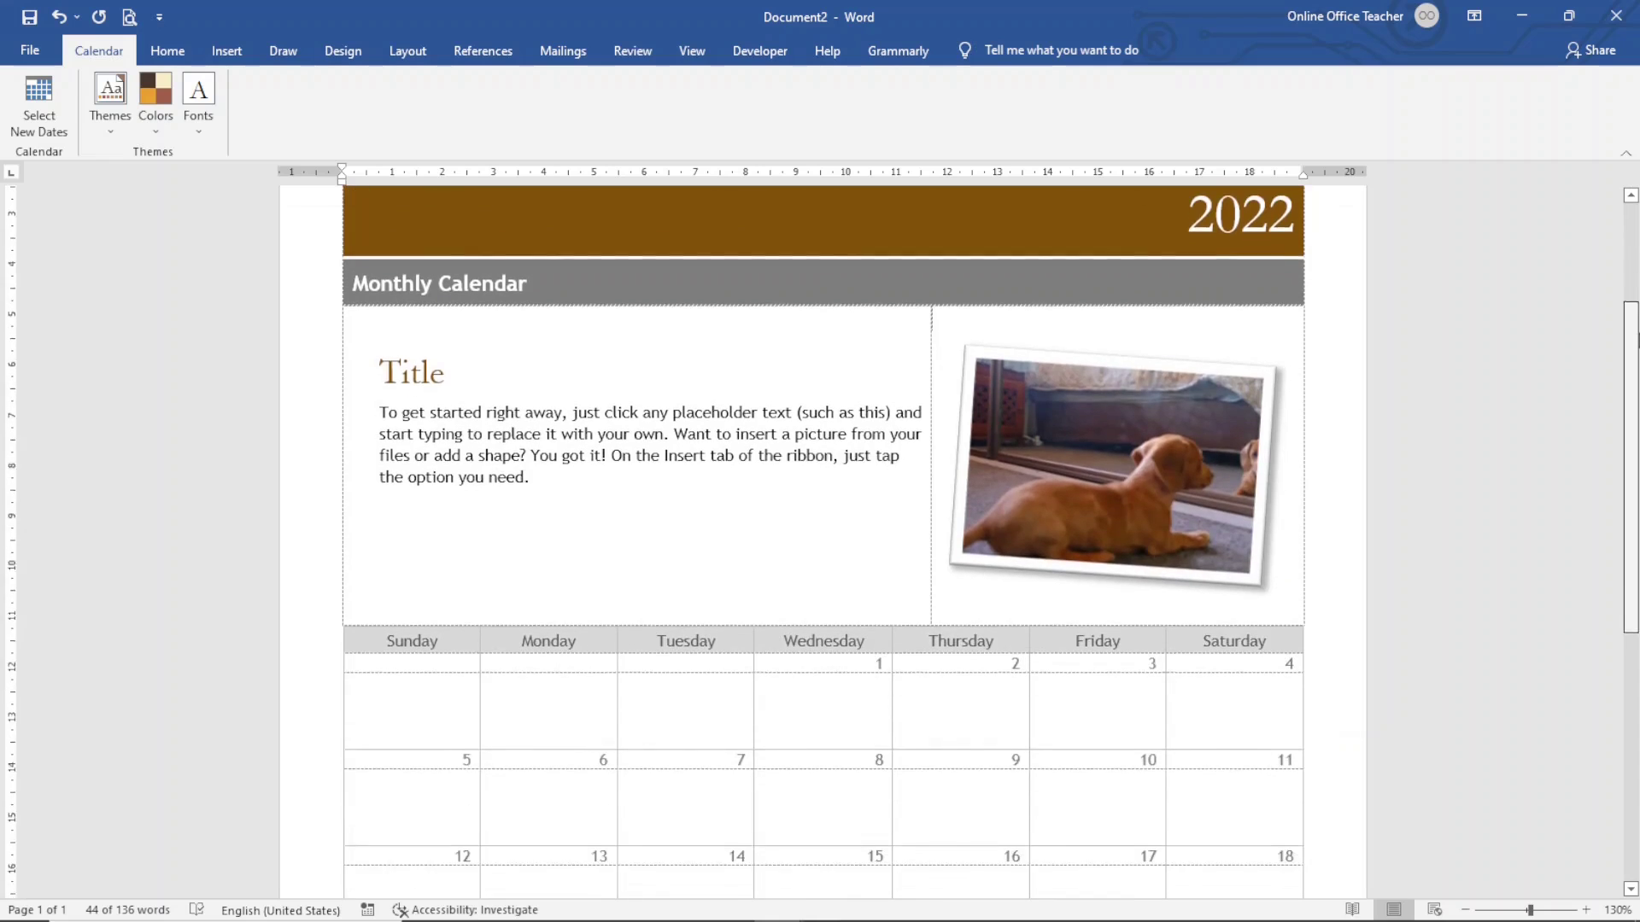
pyautogui.scroll(-3, 822, 543)
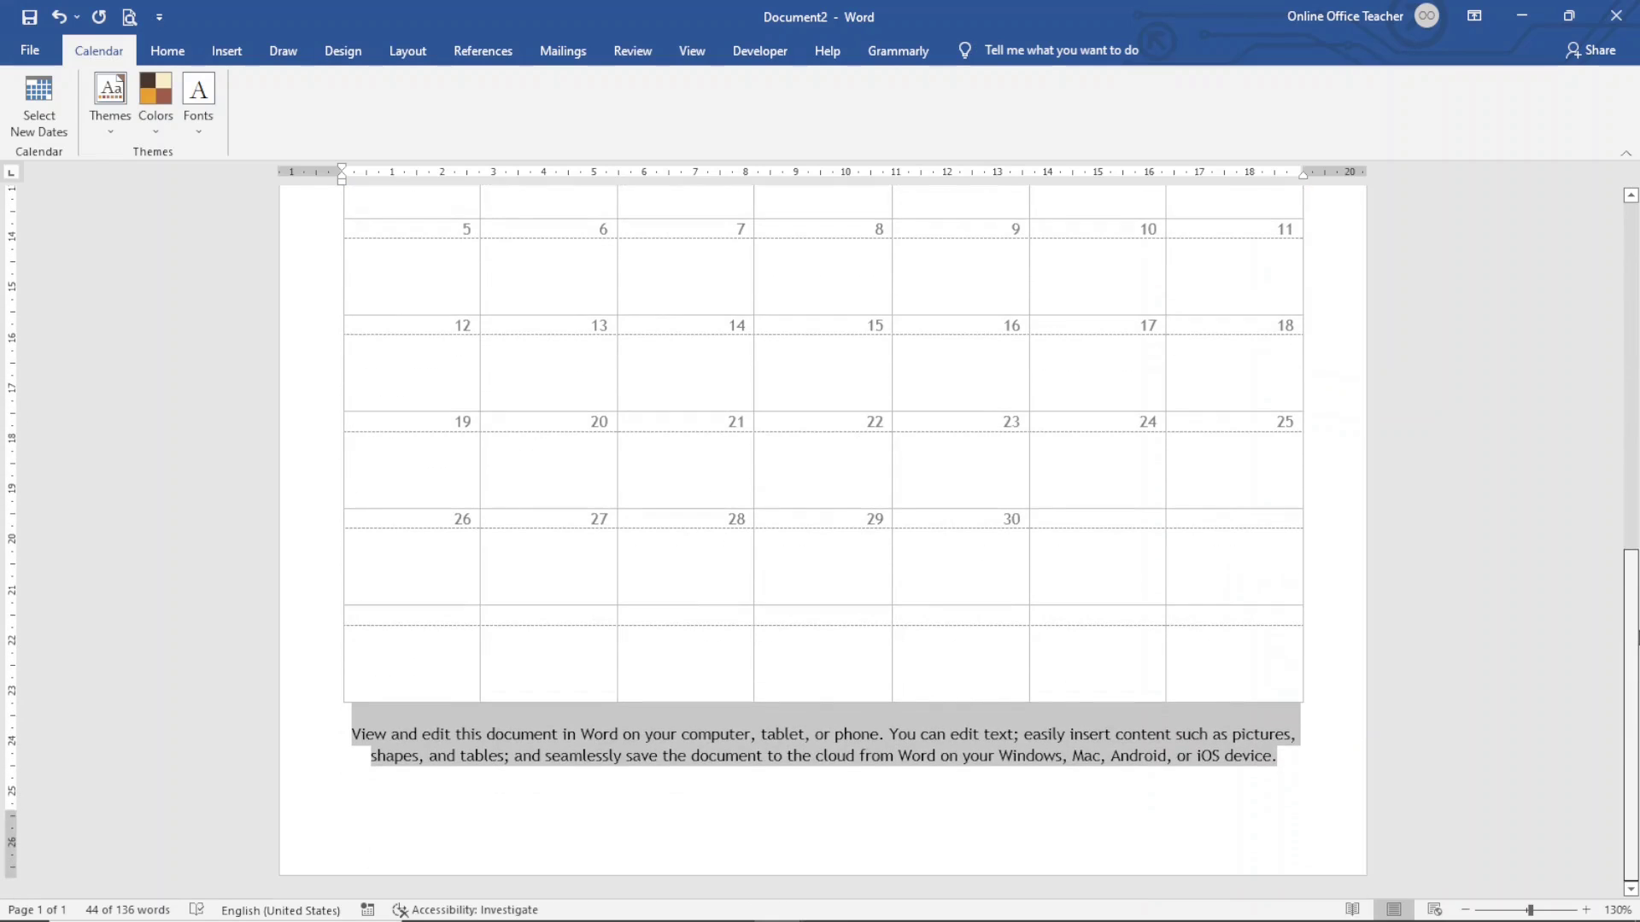
pyautogui.scroll(8, 822, 542)
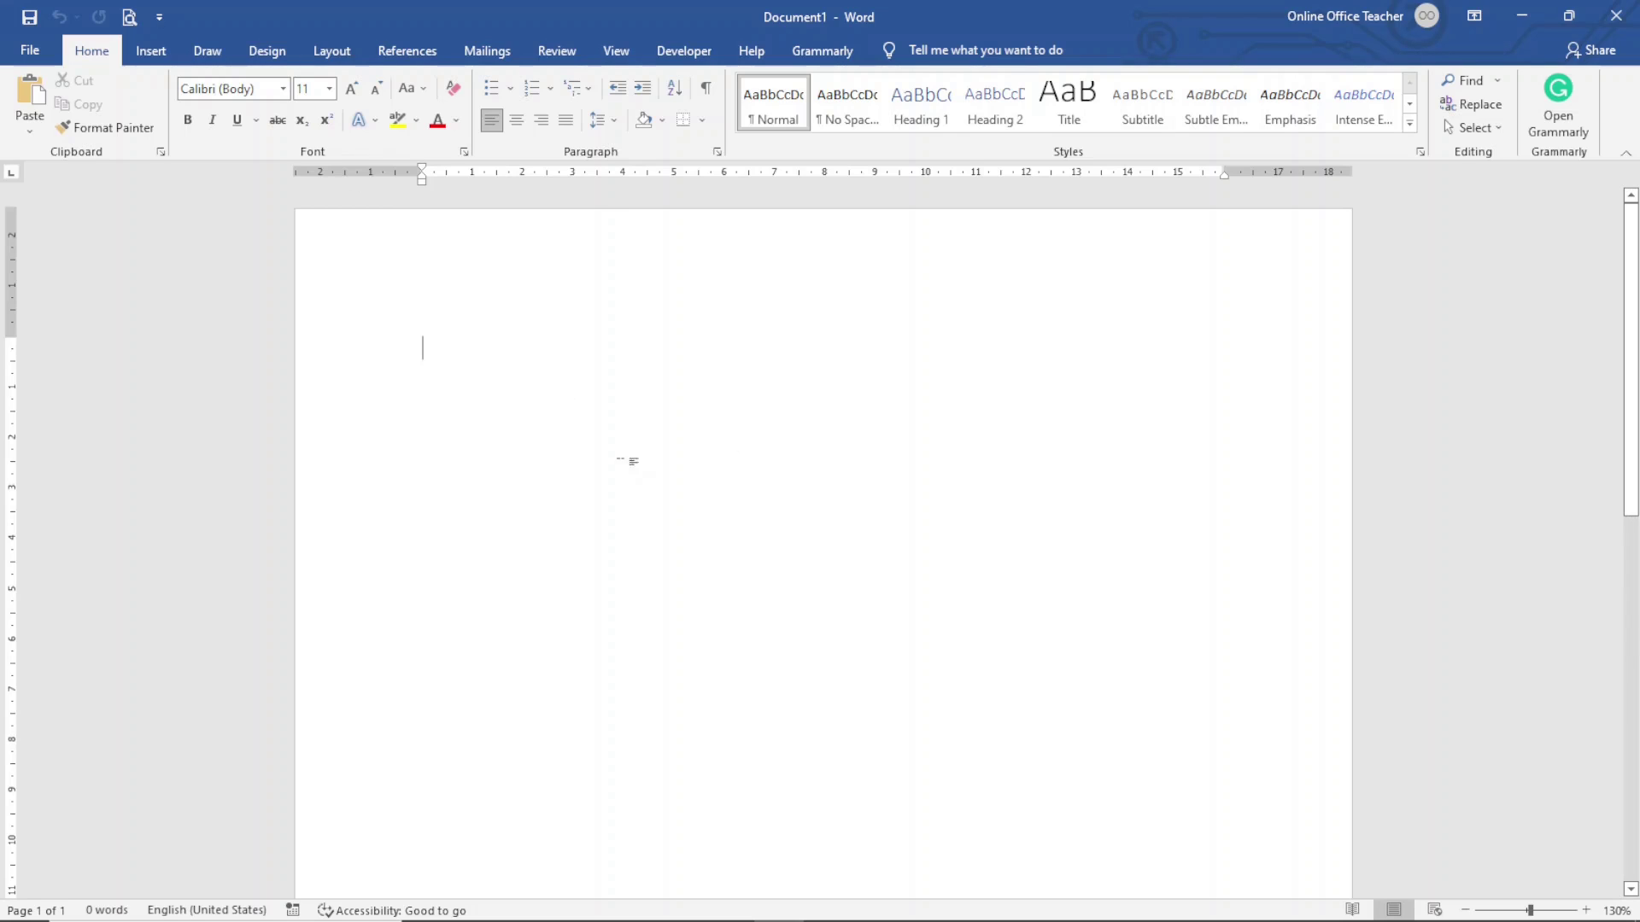
# Open the template gallery for new documents and look through the templates offered
pyautogui.click(30, 52)
pyautogui.click(101, 146)
pyautogui.scroll(-5, 521, 512)
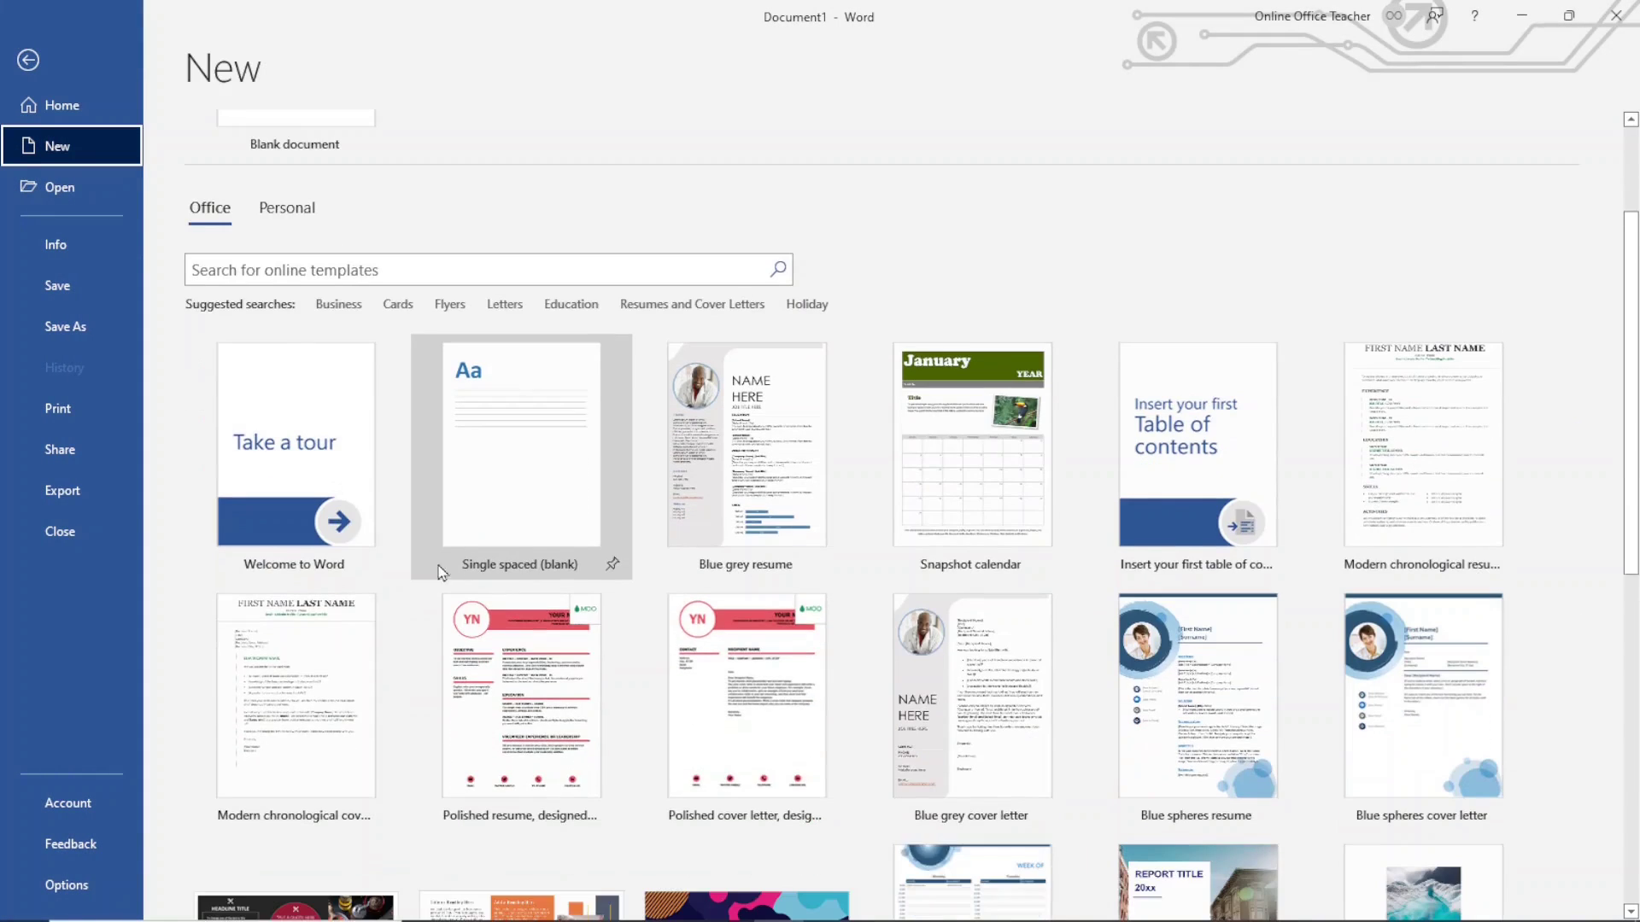
pyautogui.scroll(-5, 645, 632)
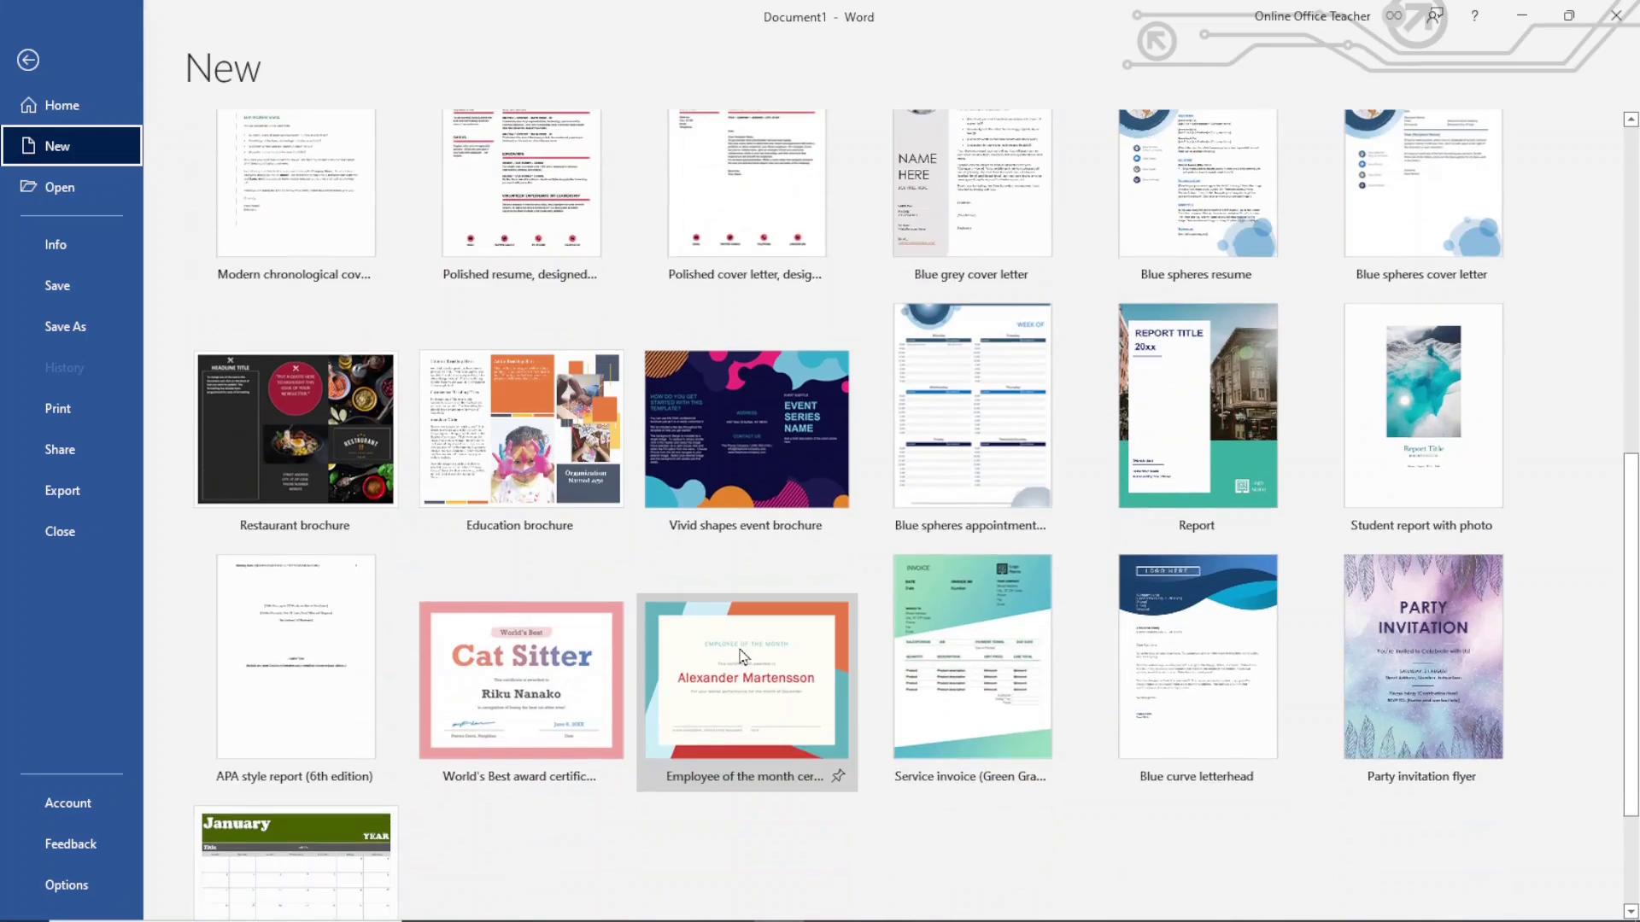
pyautogui.scroll(10, 809, 678)
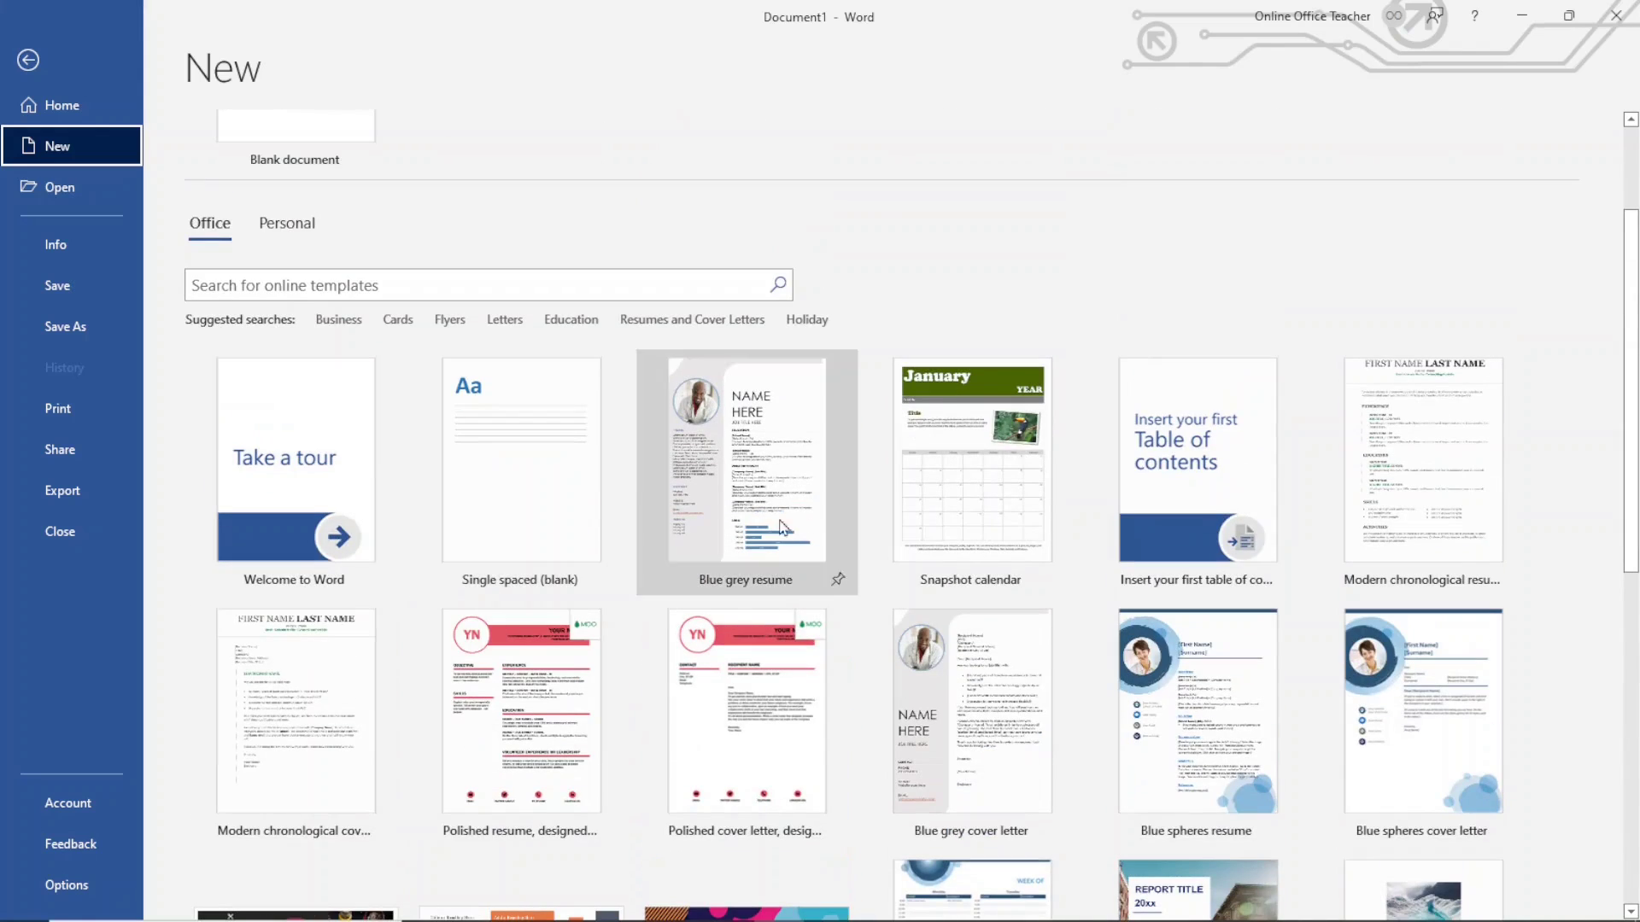
pyautogui.scroll(-6, 972, 495)
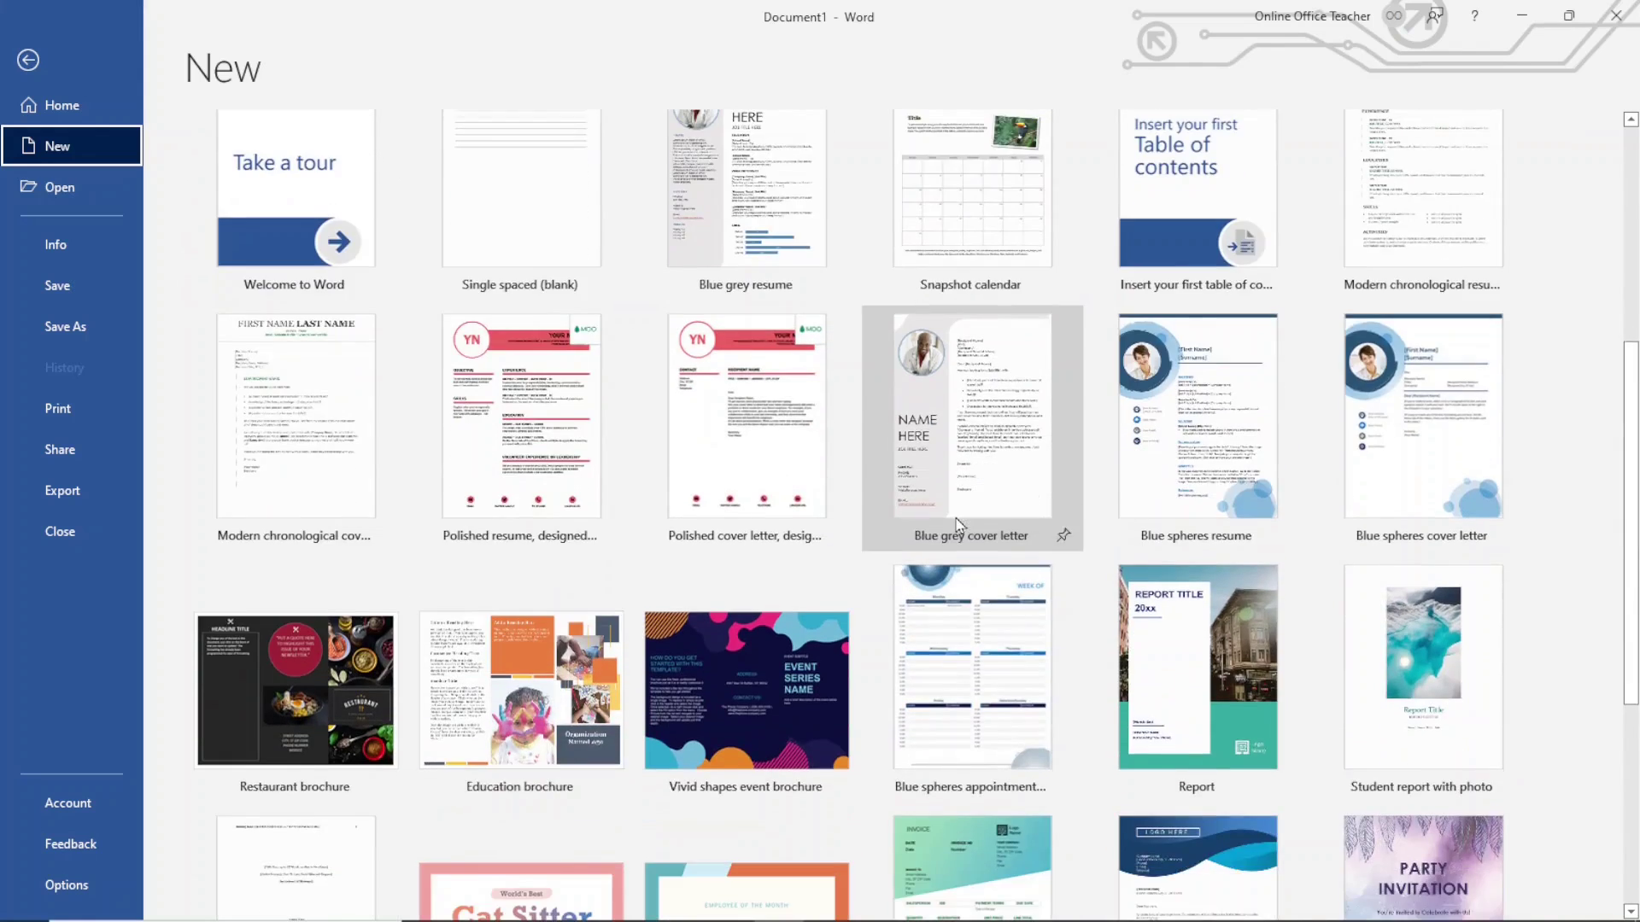
pyautogui.scroll(-2, 335, 746)
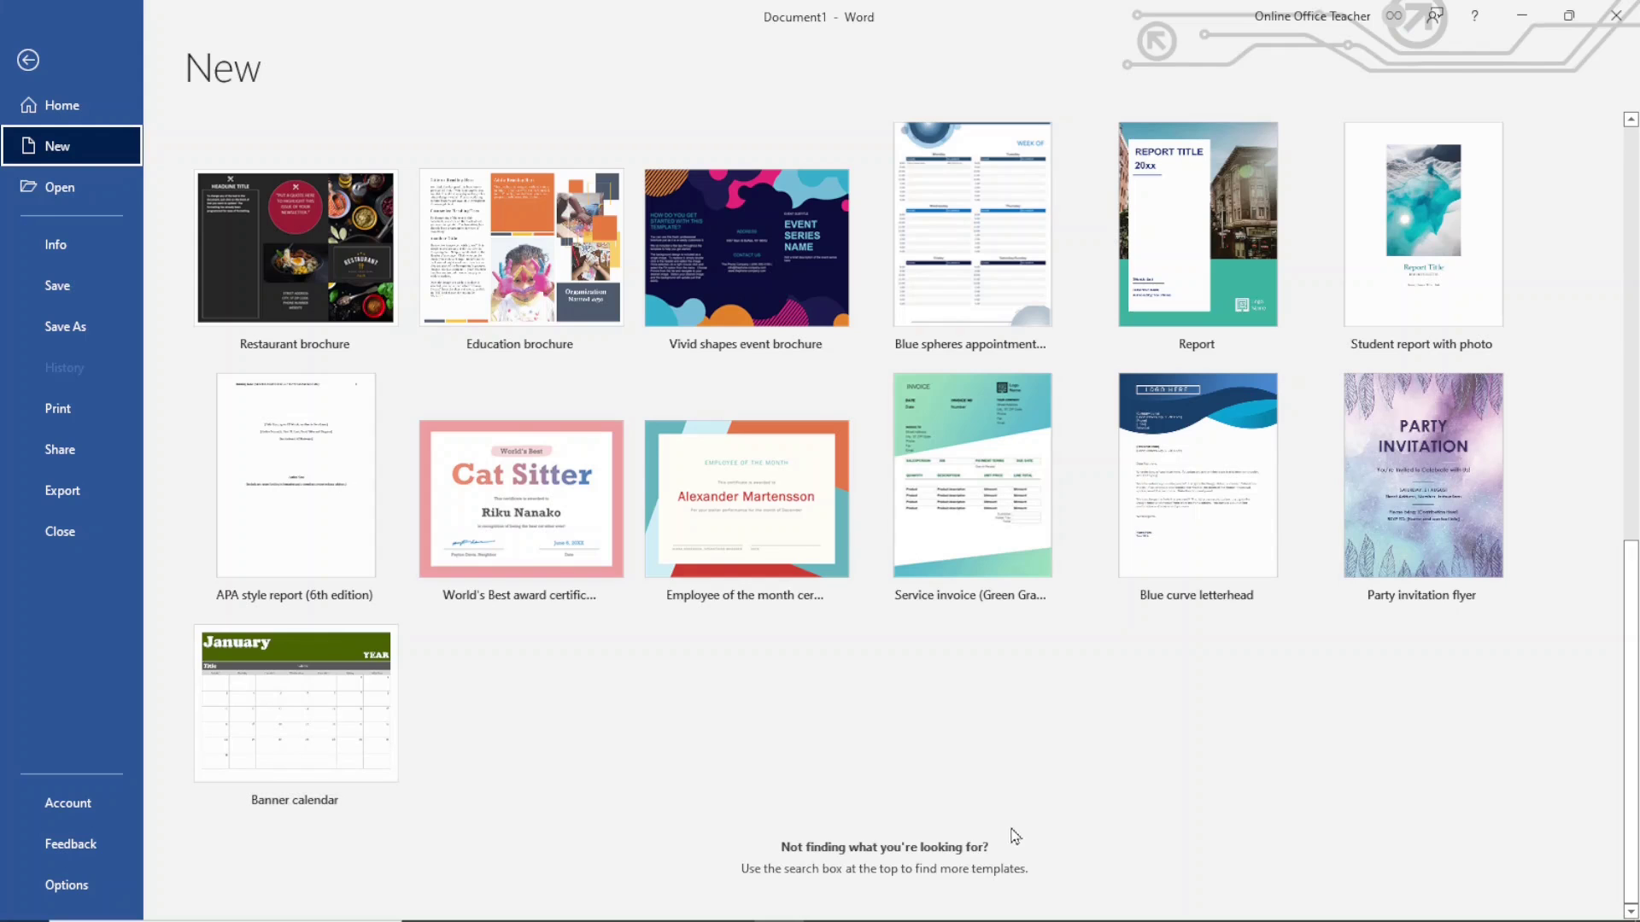
pyautogui.scroll(4, 983, 783)
pyautogui.scroll(4, 982, 785)
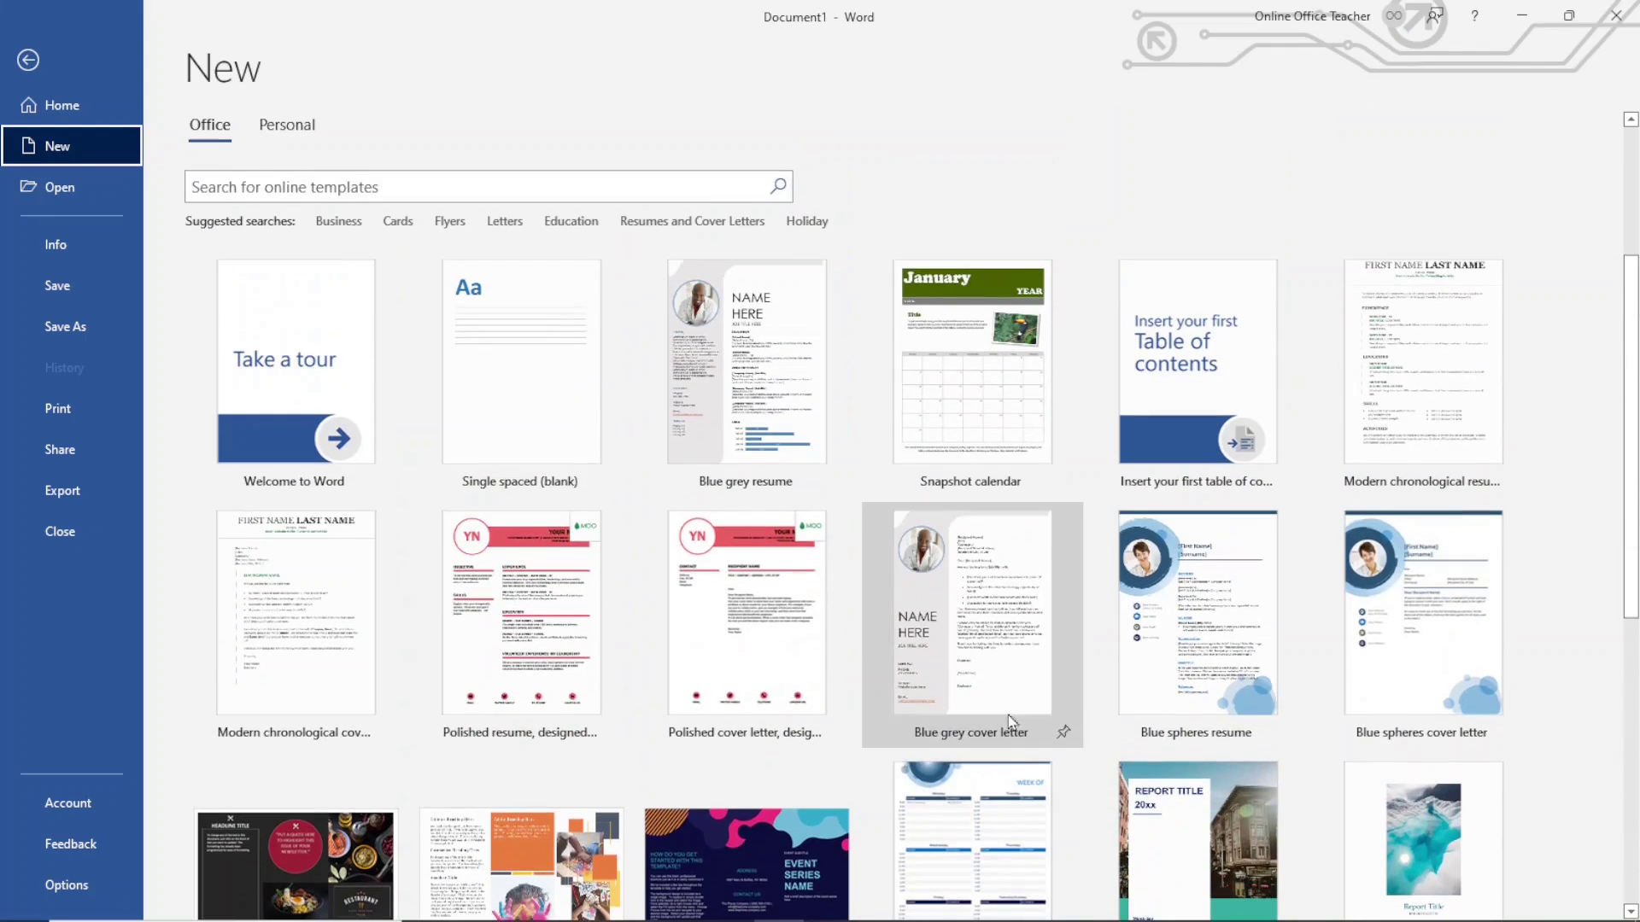
pyautogui.scroll(2, 861, 664)
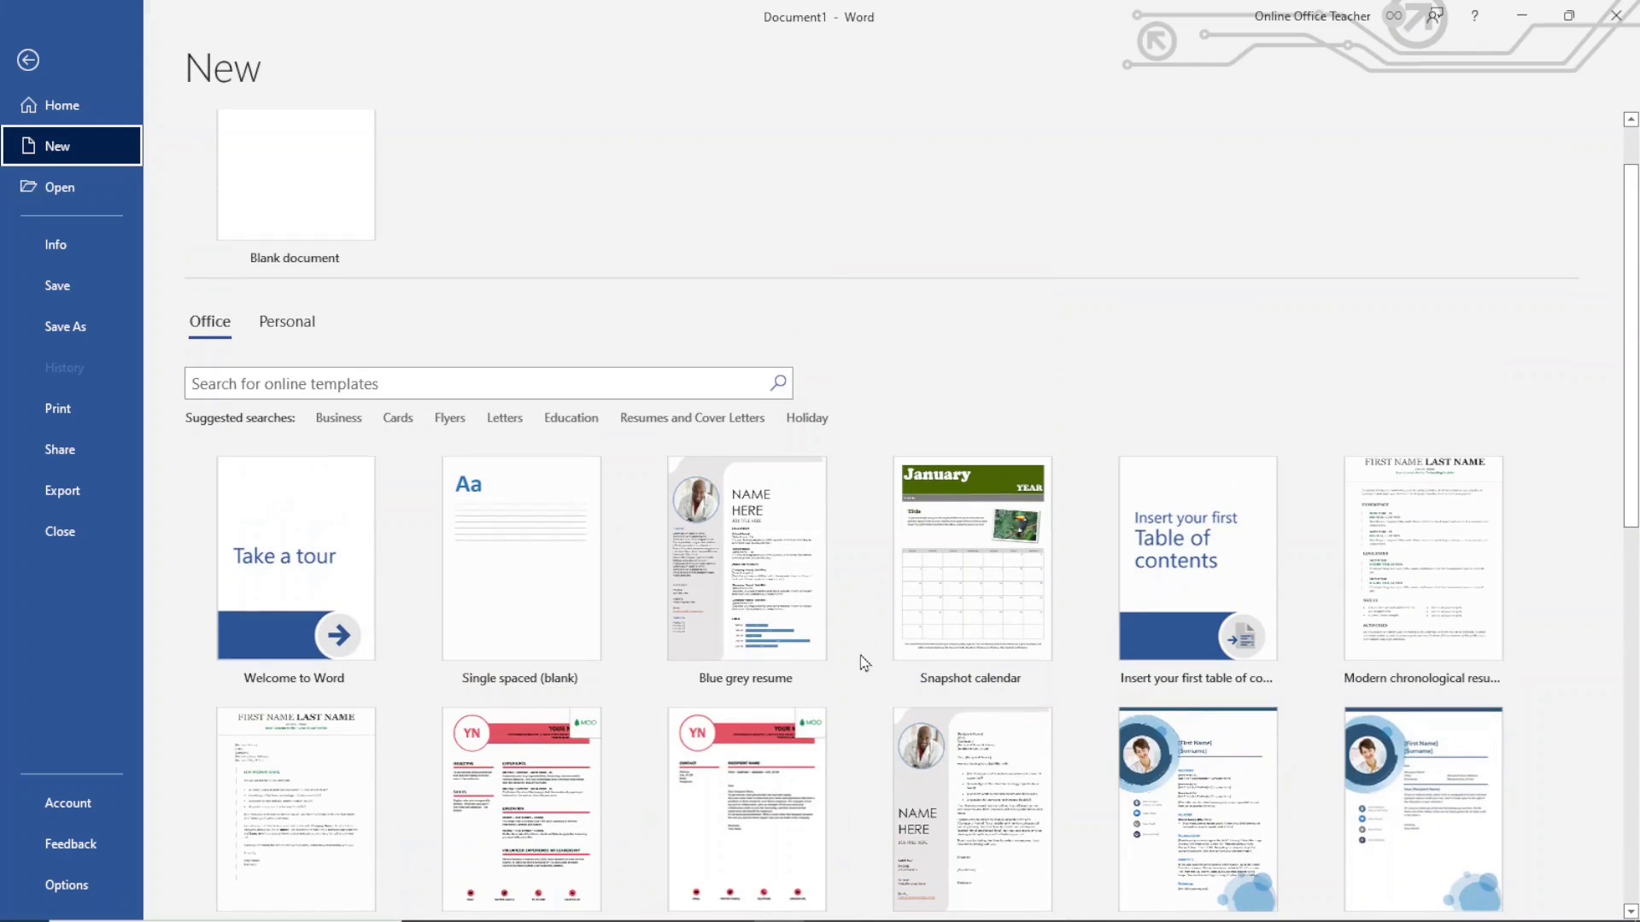
# Search the online templates for "calendar"
pyautogui.click(365, 380)
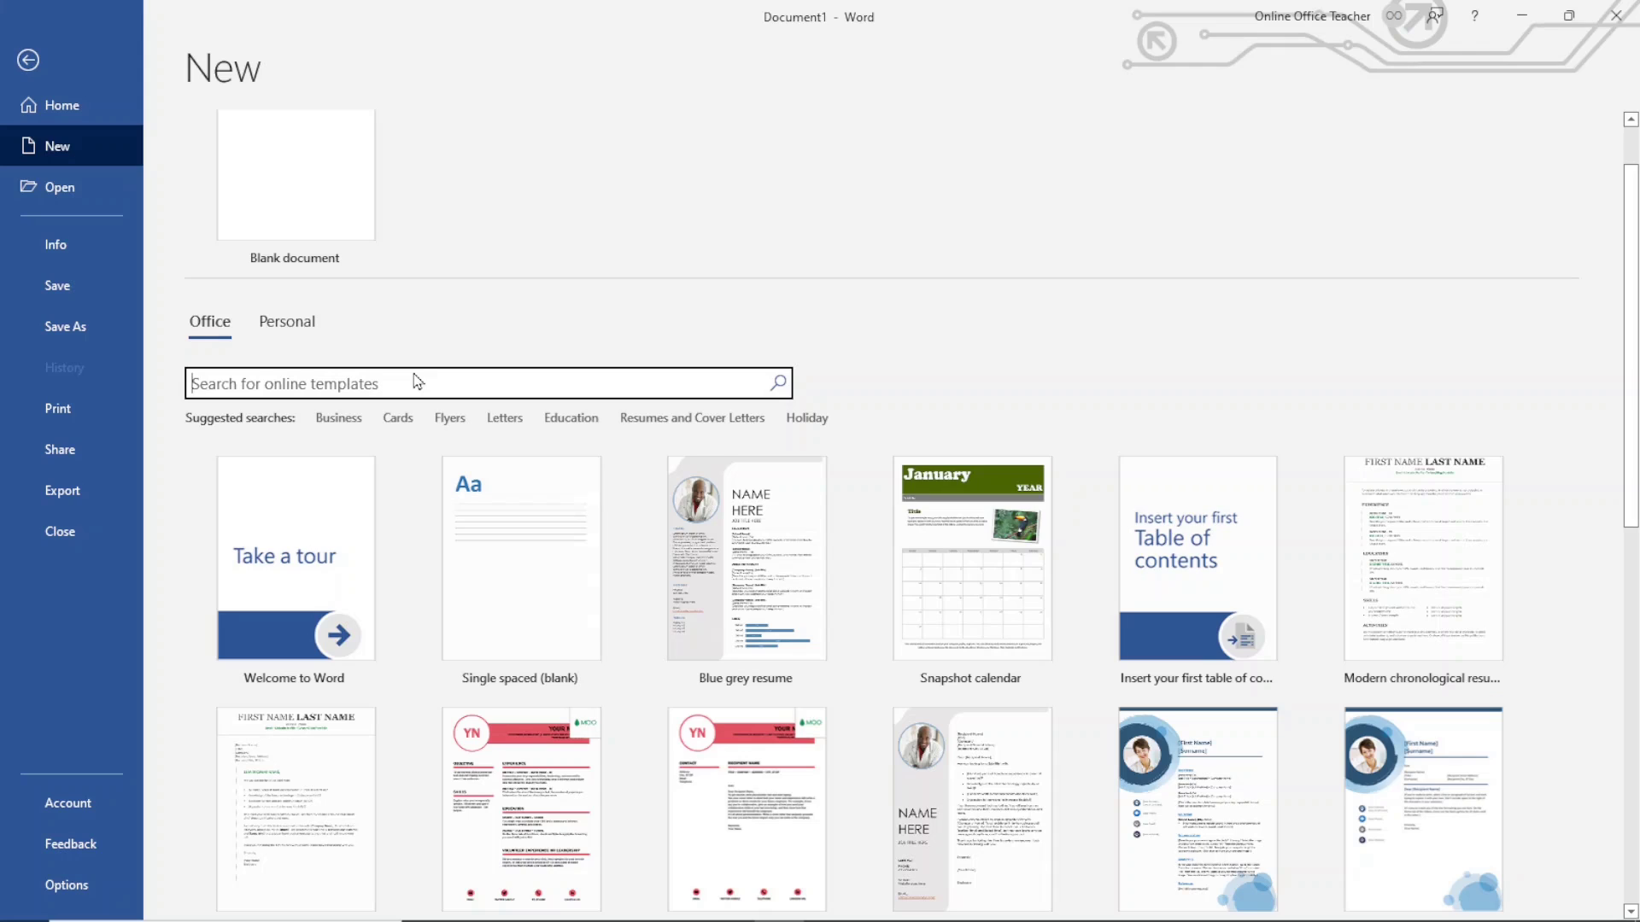
pyautogui.write('calendar')
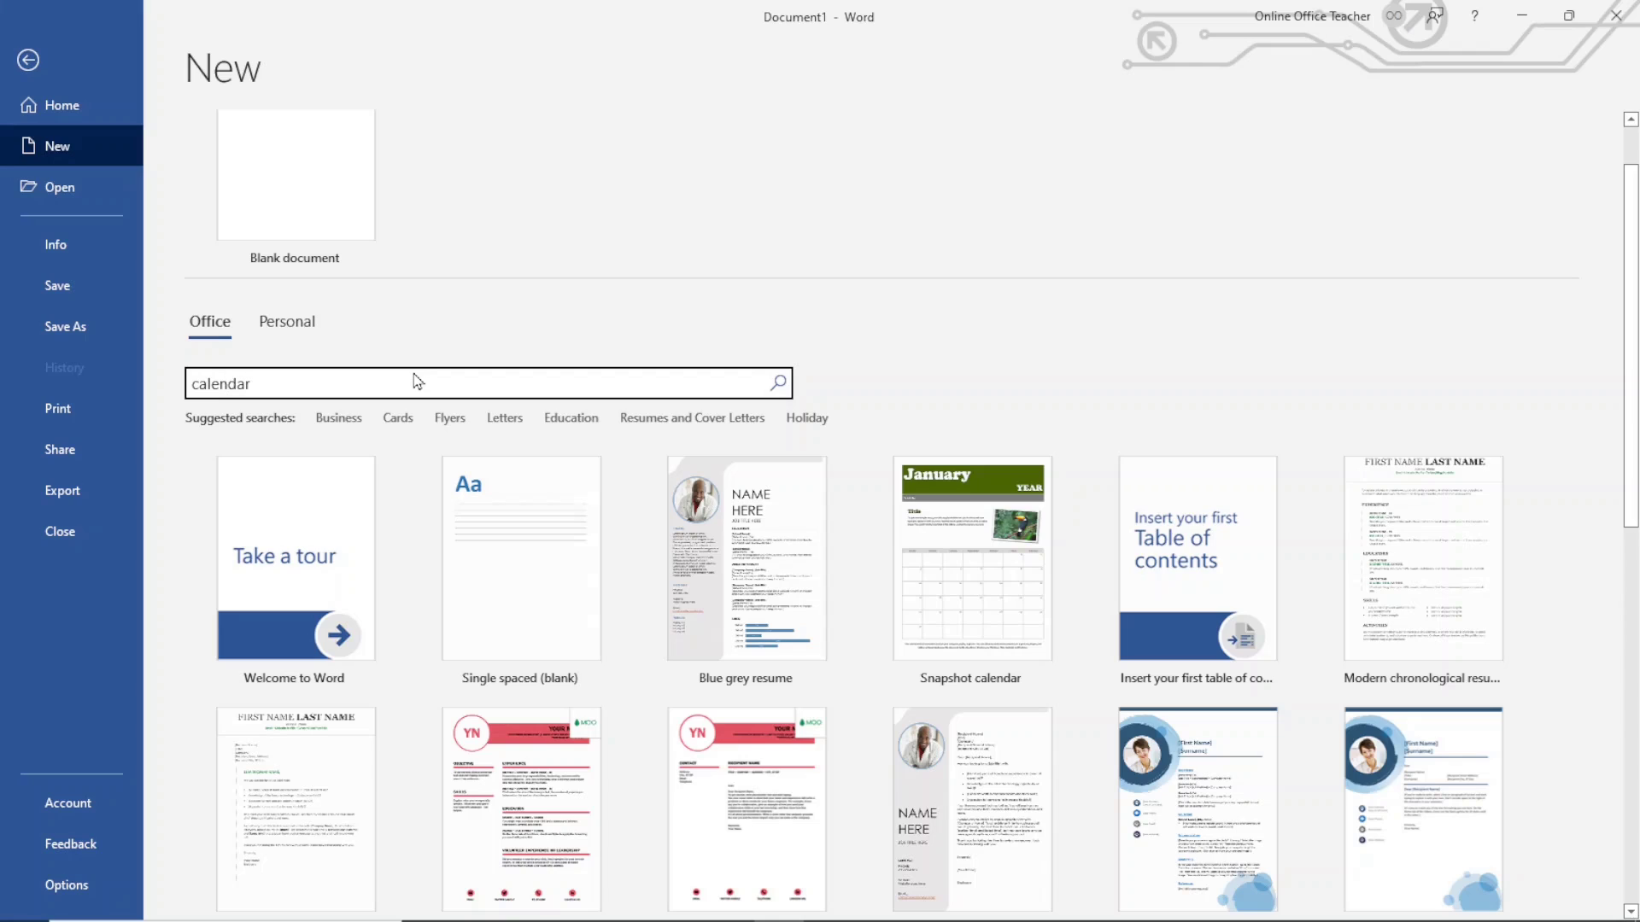
pyautogui.press('Return')
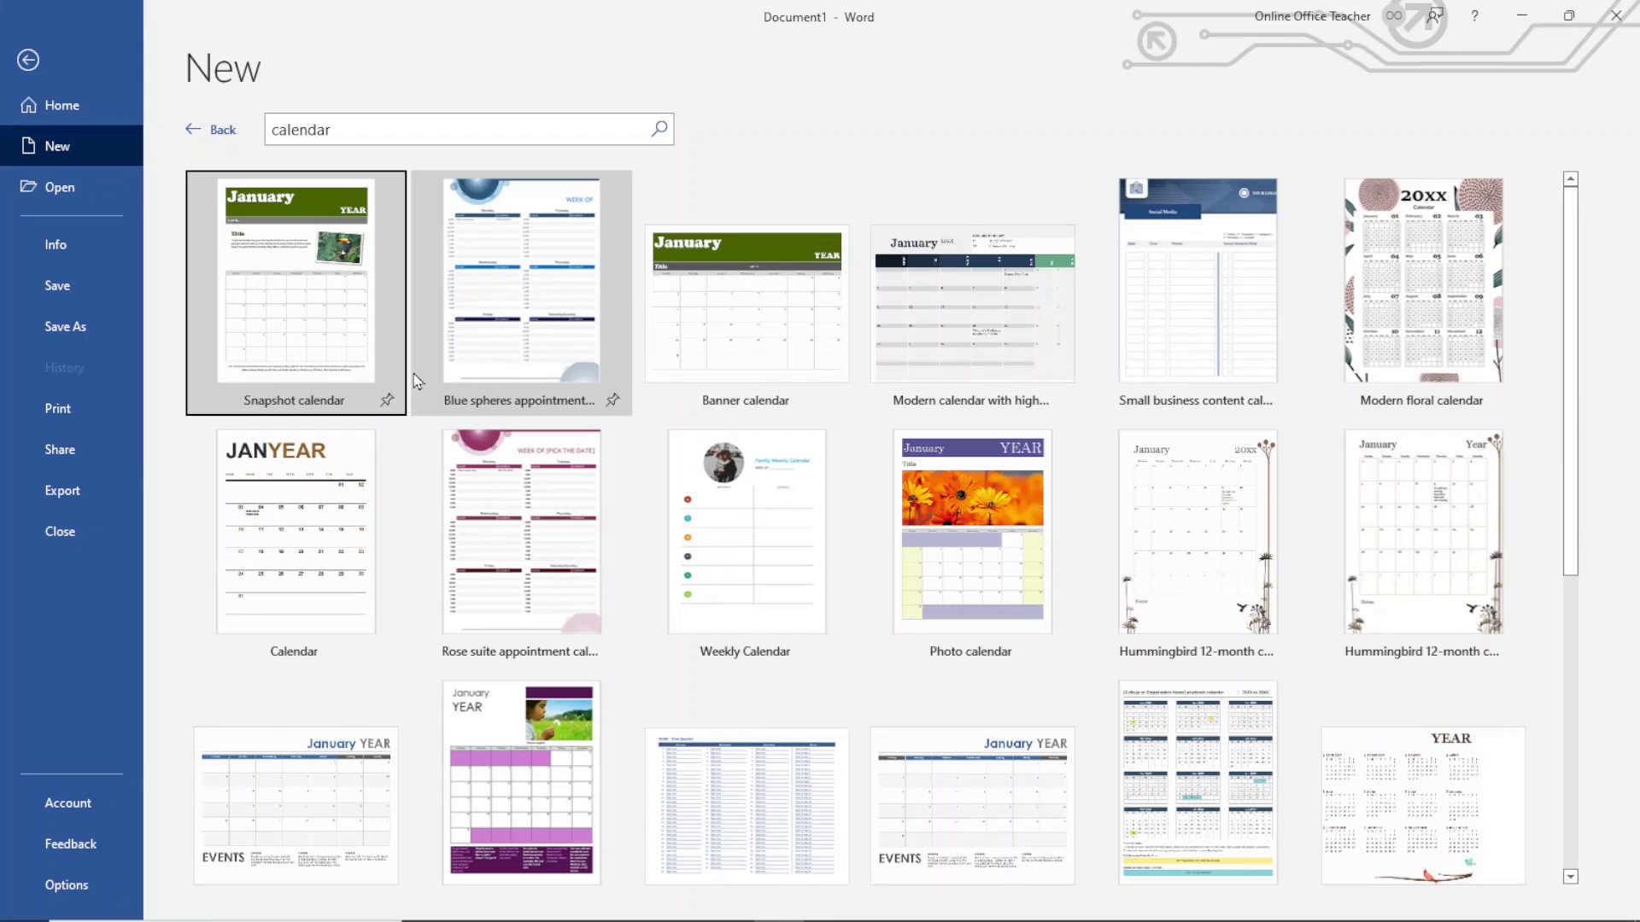
# Create a new document from the Snapshot calendar template in the search results
pyautogui.scroll(-1, 623, 487)
pyautogui.scroll(-5, 623, 481)
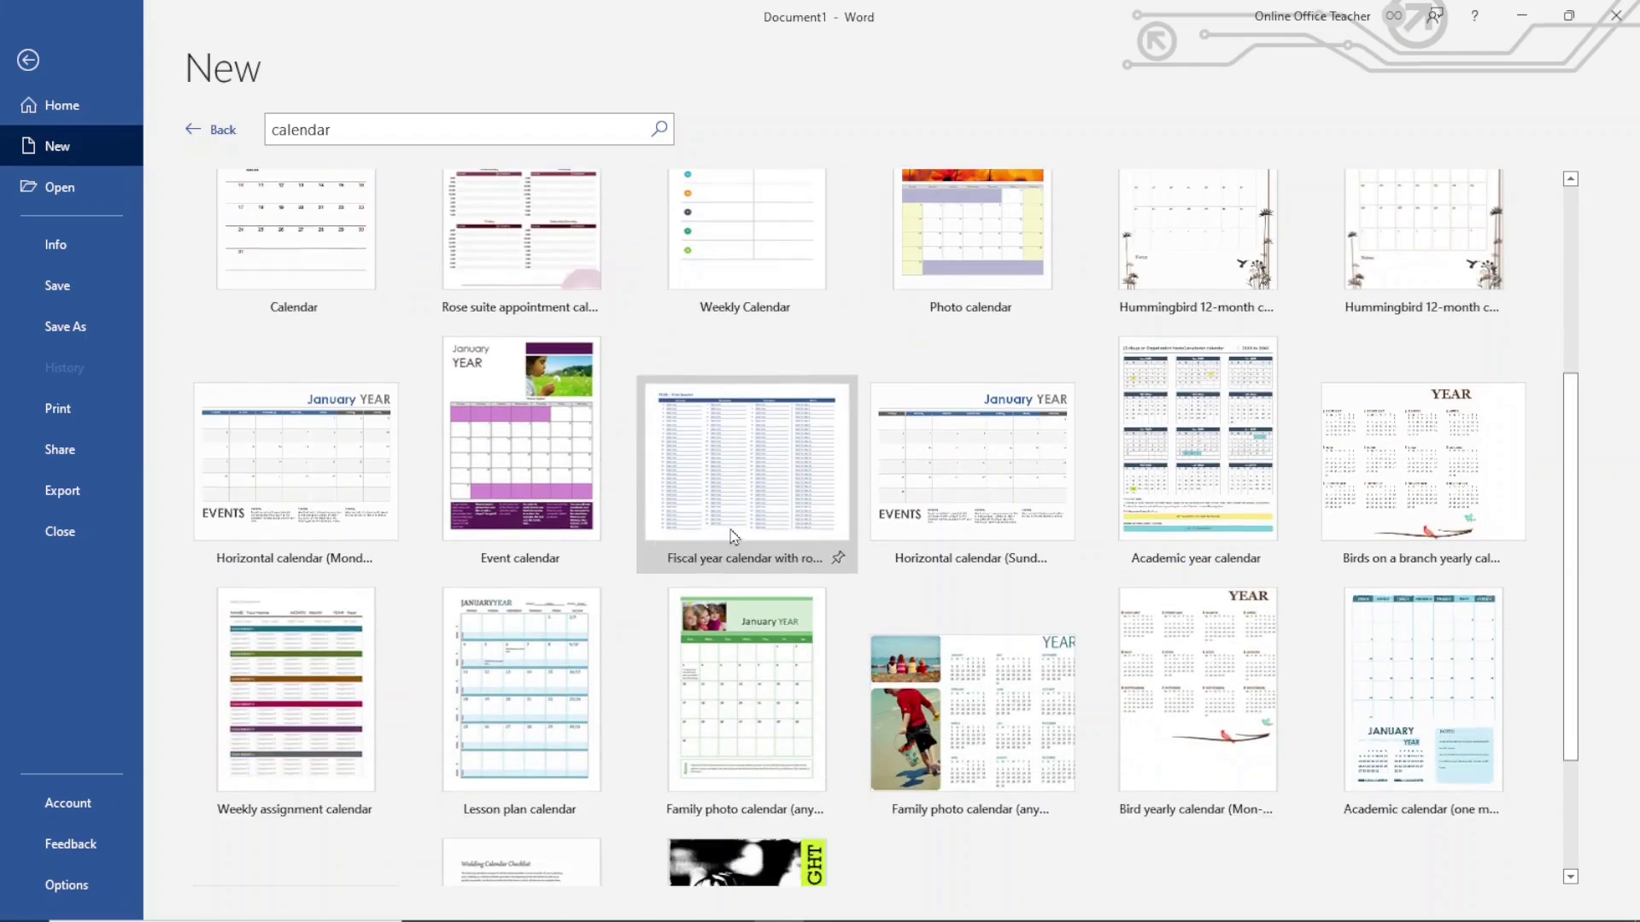
pyautogui.scroll(6, 1149, 696)
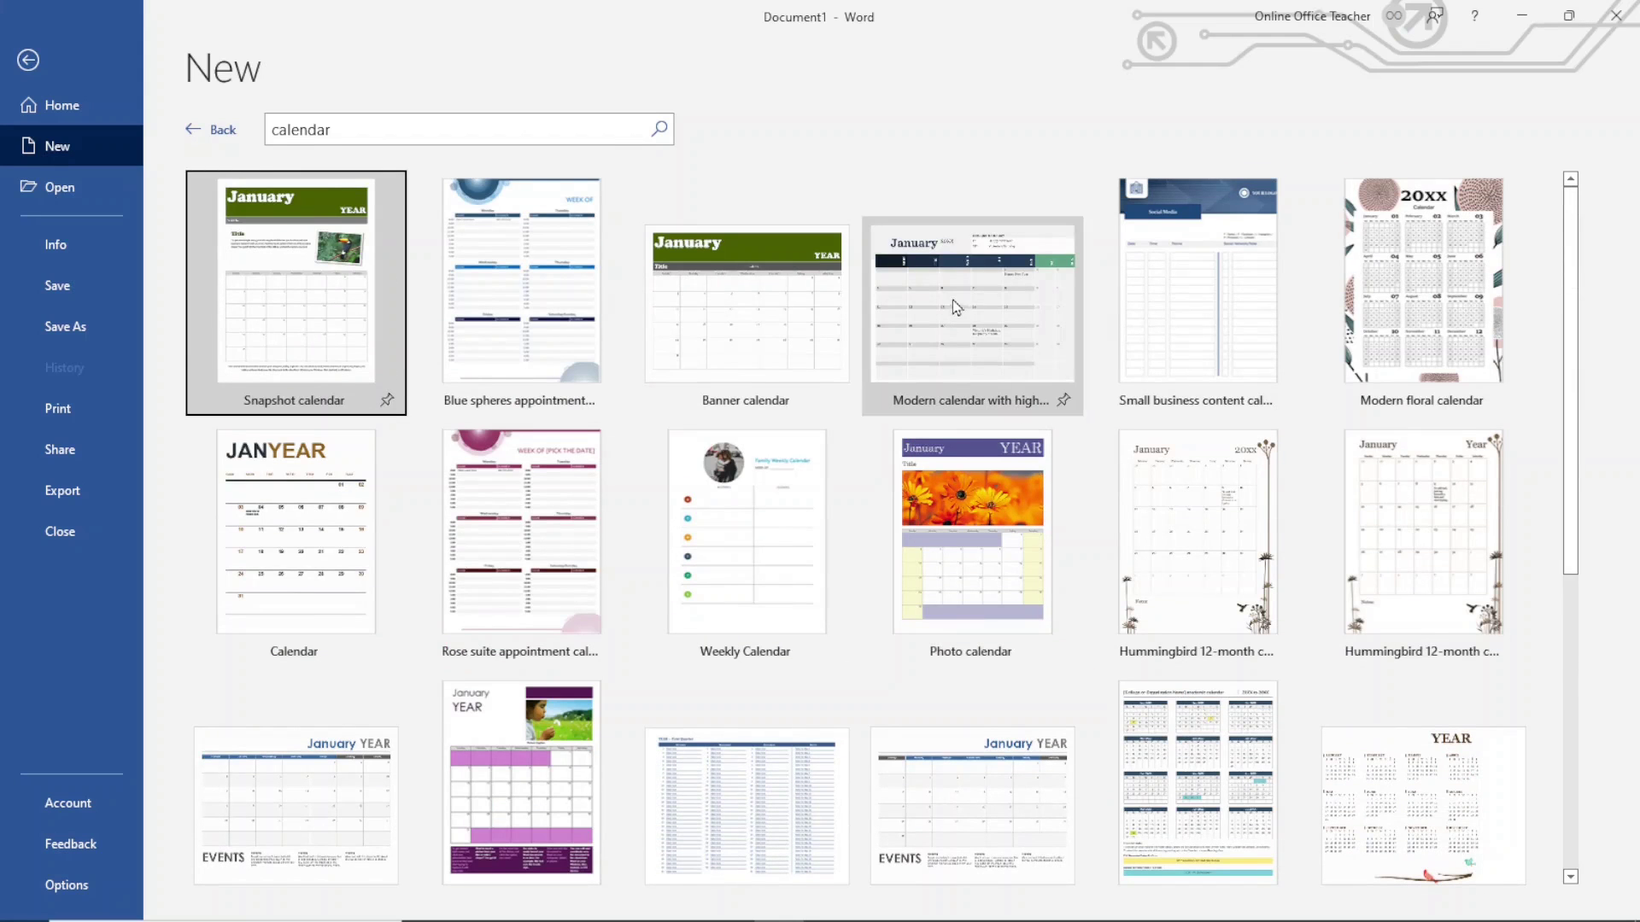
pyautogui.scroll(-6, 1063, 546)
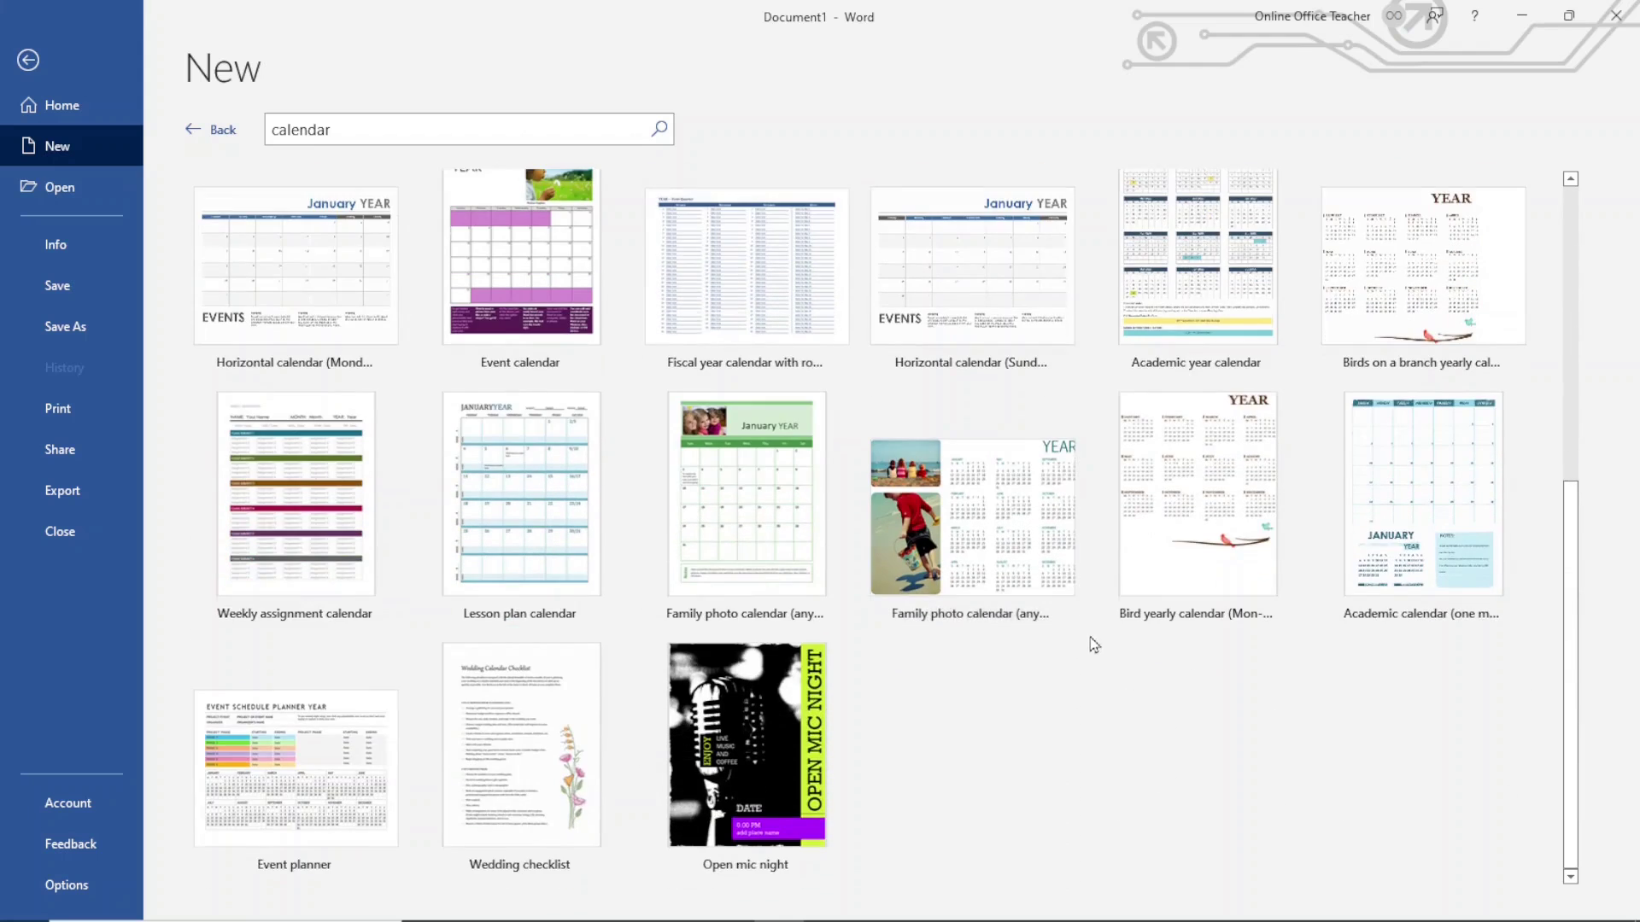
pyautogui.scroll(6, 1090, 644)
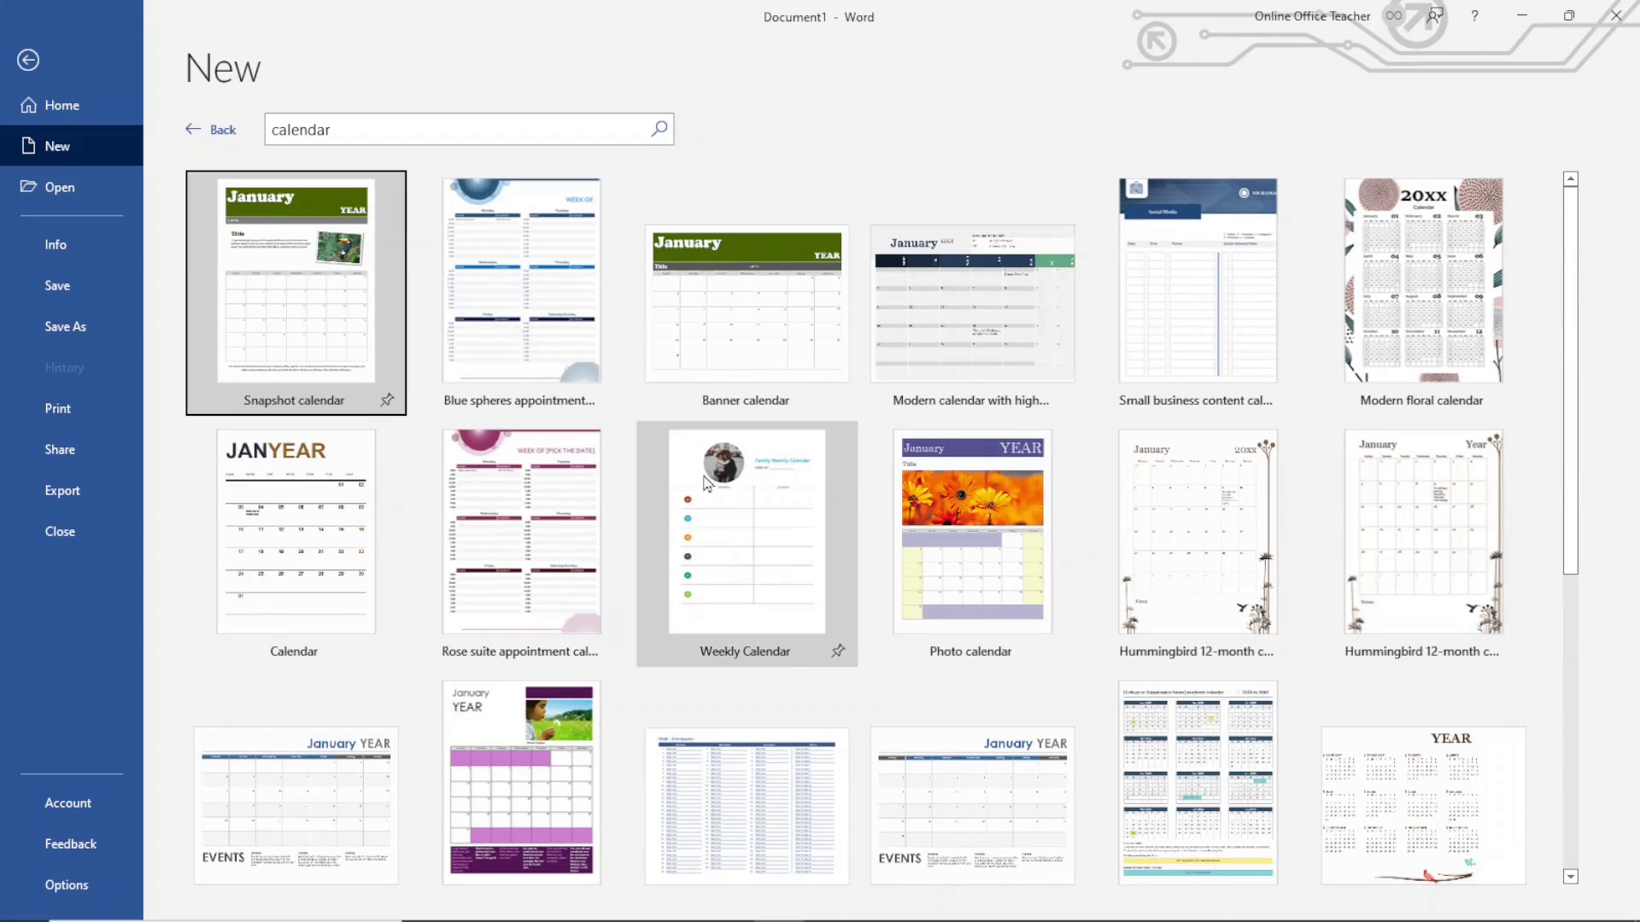
pyautogui.click(281, 294)
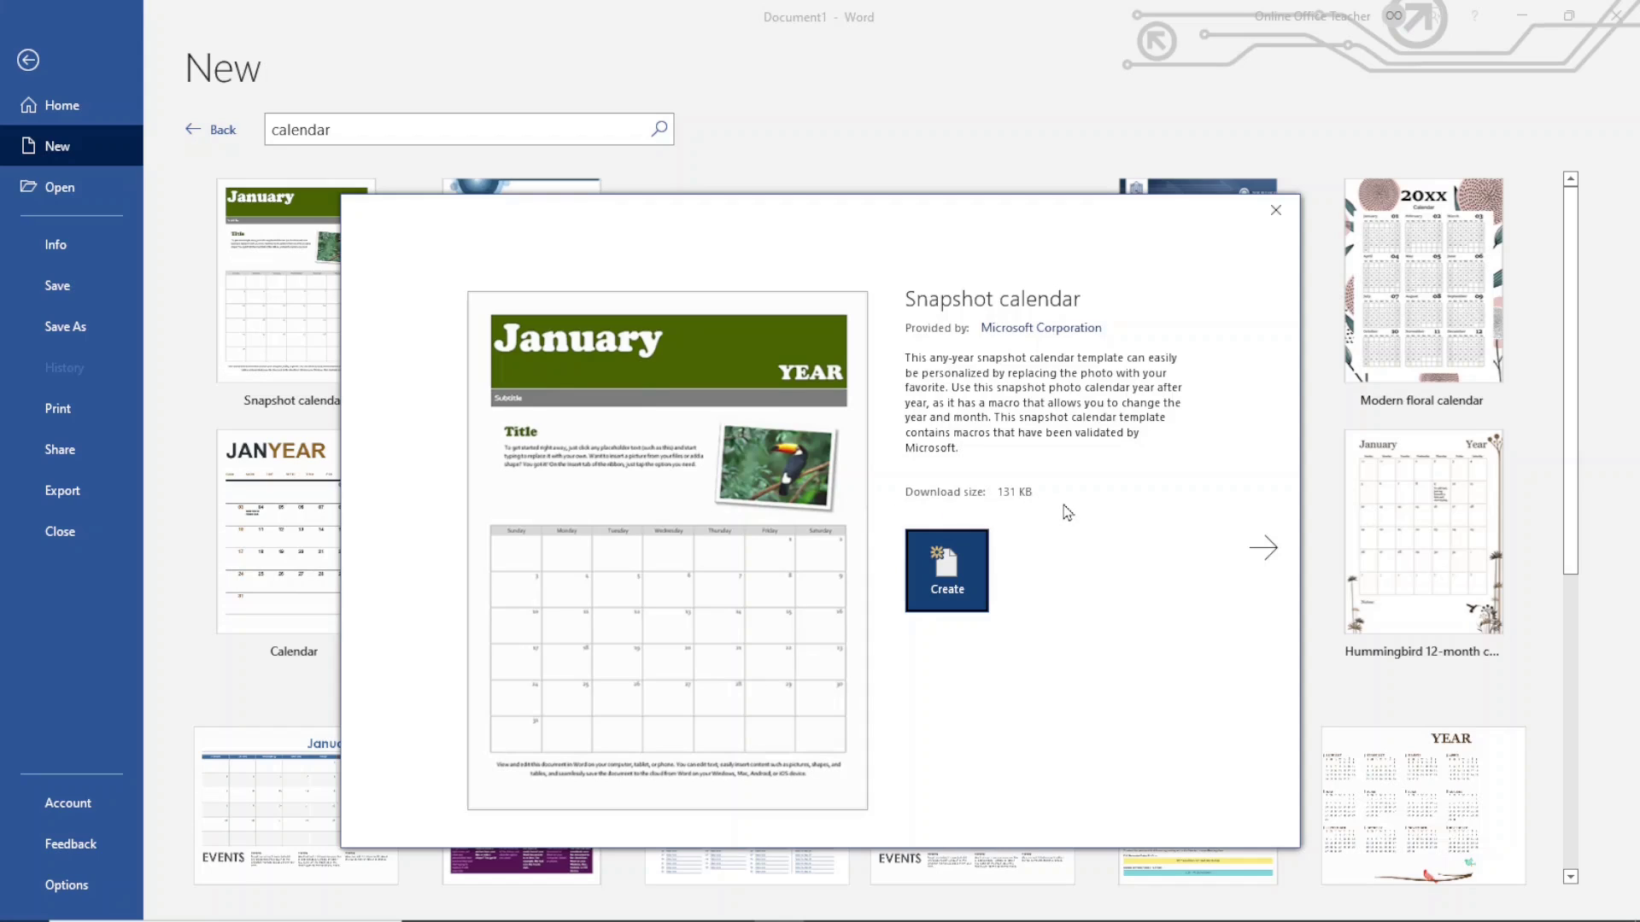
pyautogui.click(940, 578)
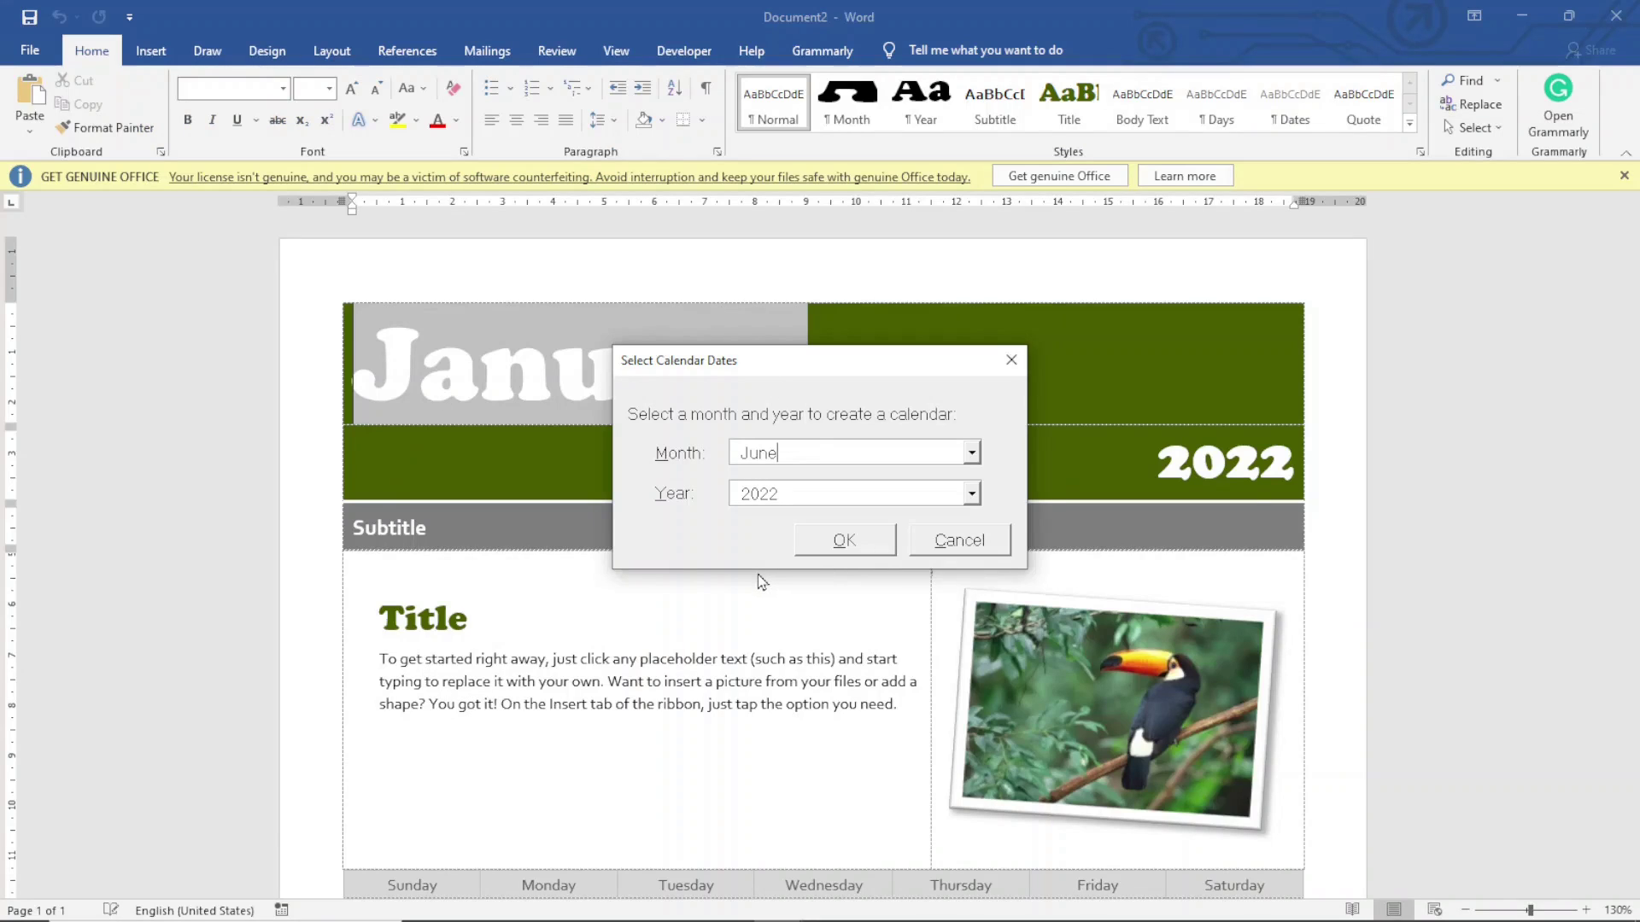
# Set the calendar dates to September 2023, generate the calendar and dismiss the note about showing different dates
pyautogui.moveTo(753, 362); pyautogui.dragTo(805, 372)
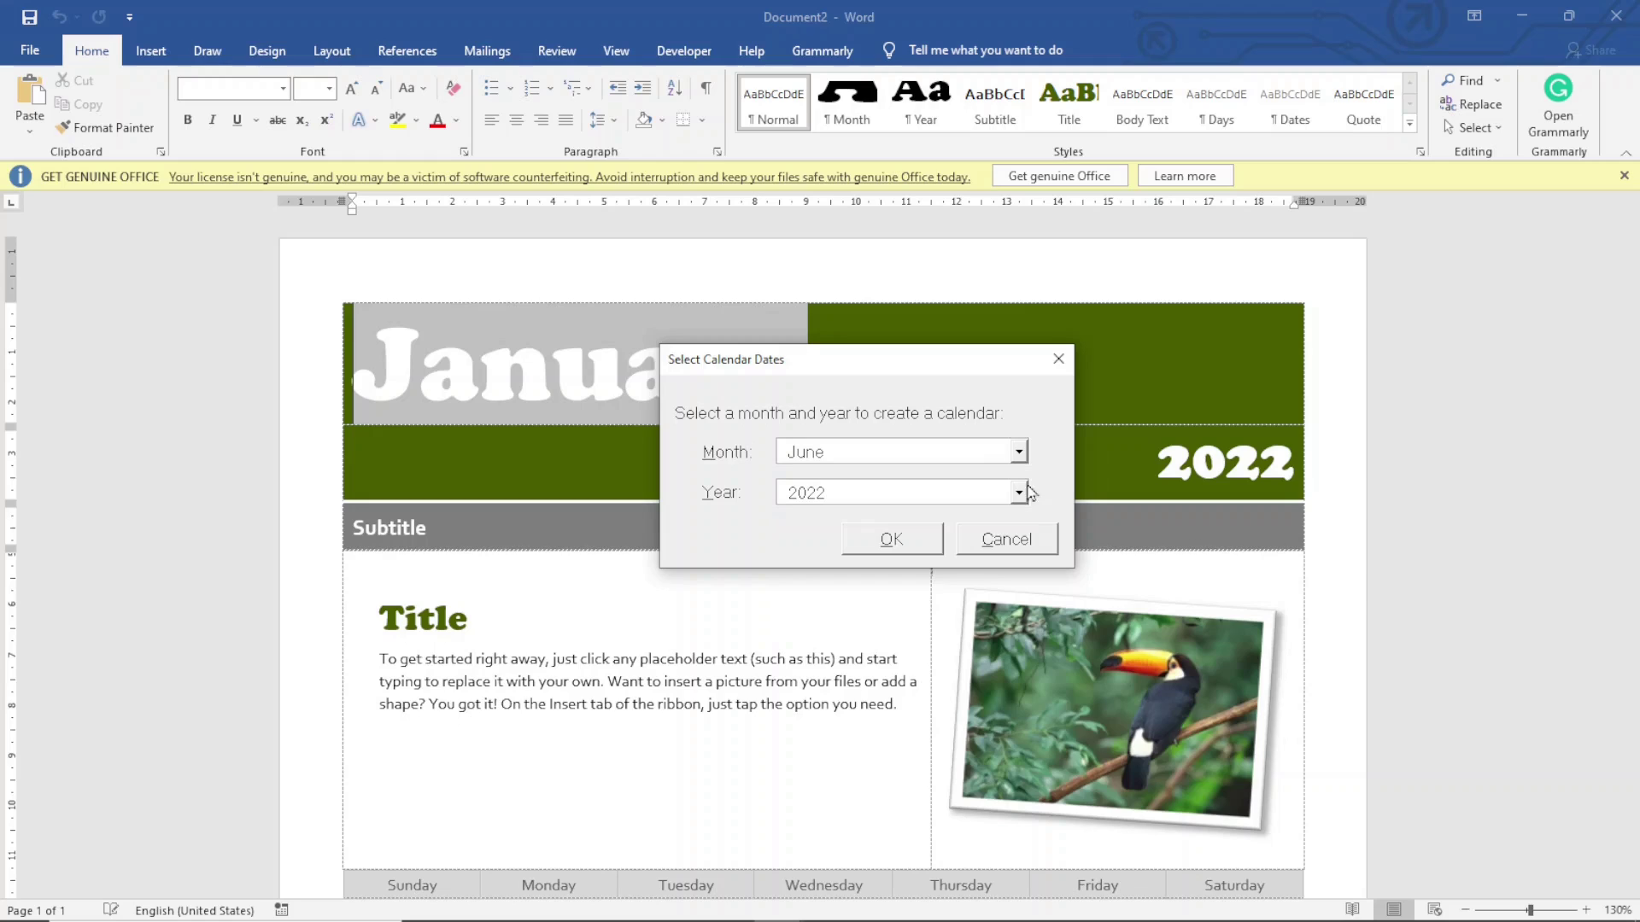
pyautogui.click(1020, 453)
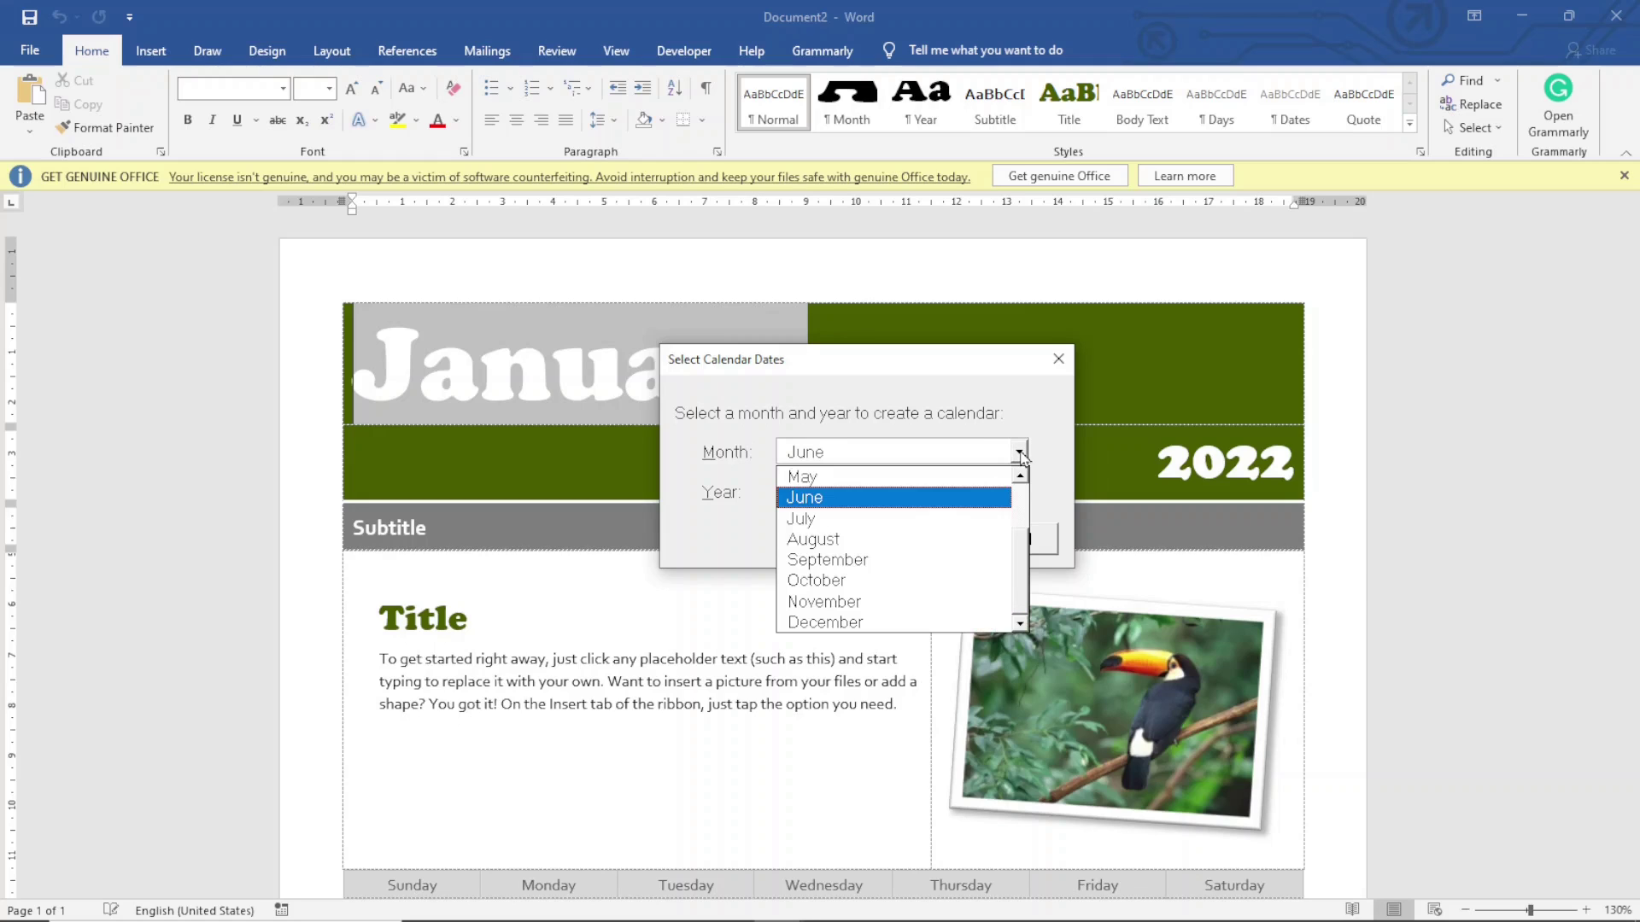
pyautogui.click(869, 561)
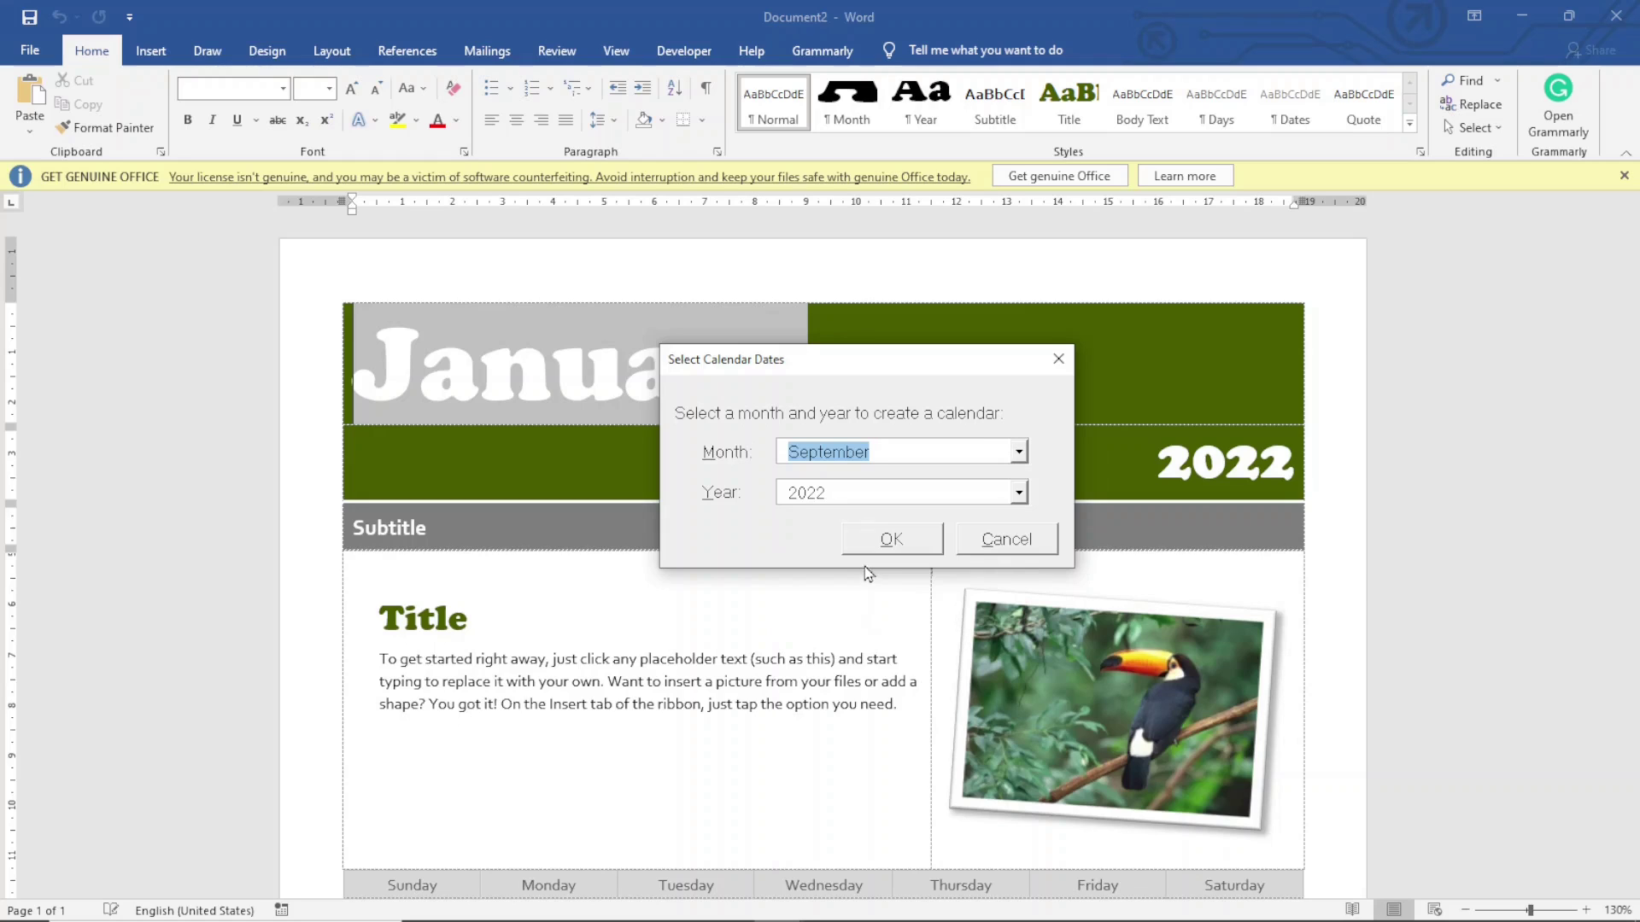
pyautogui.click(1020, 494)
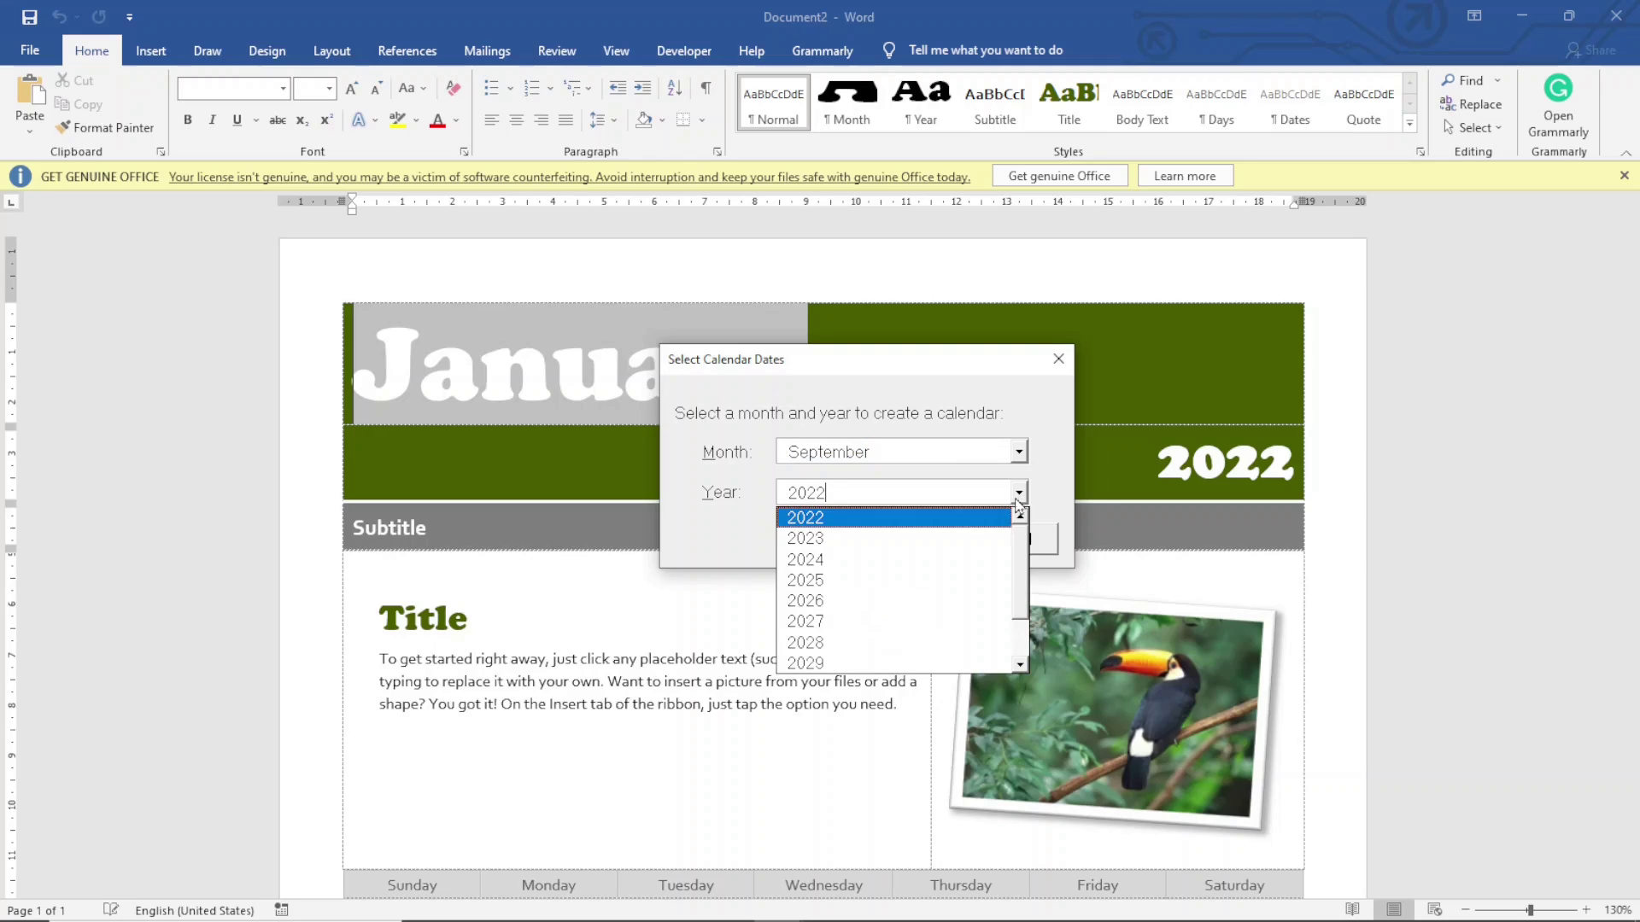
pyautogui.click(876, 538)
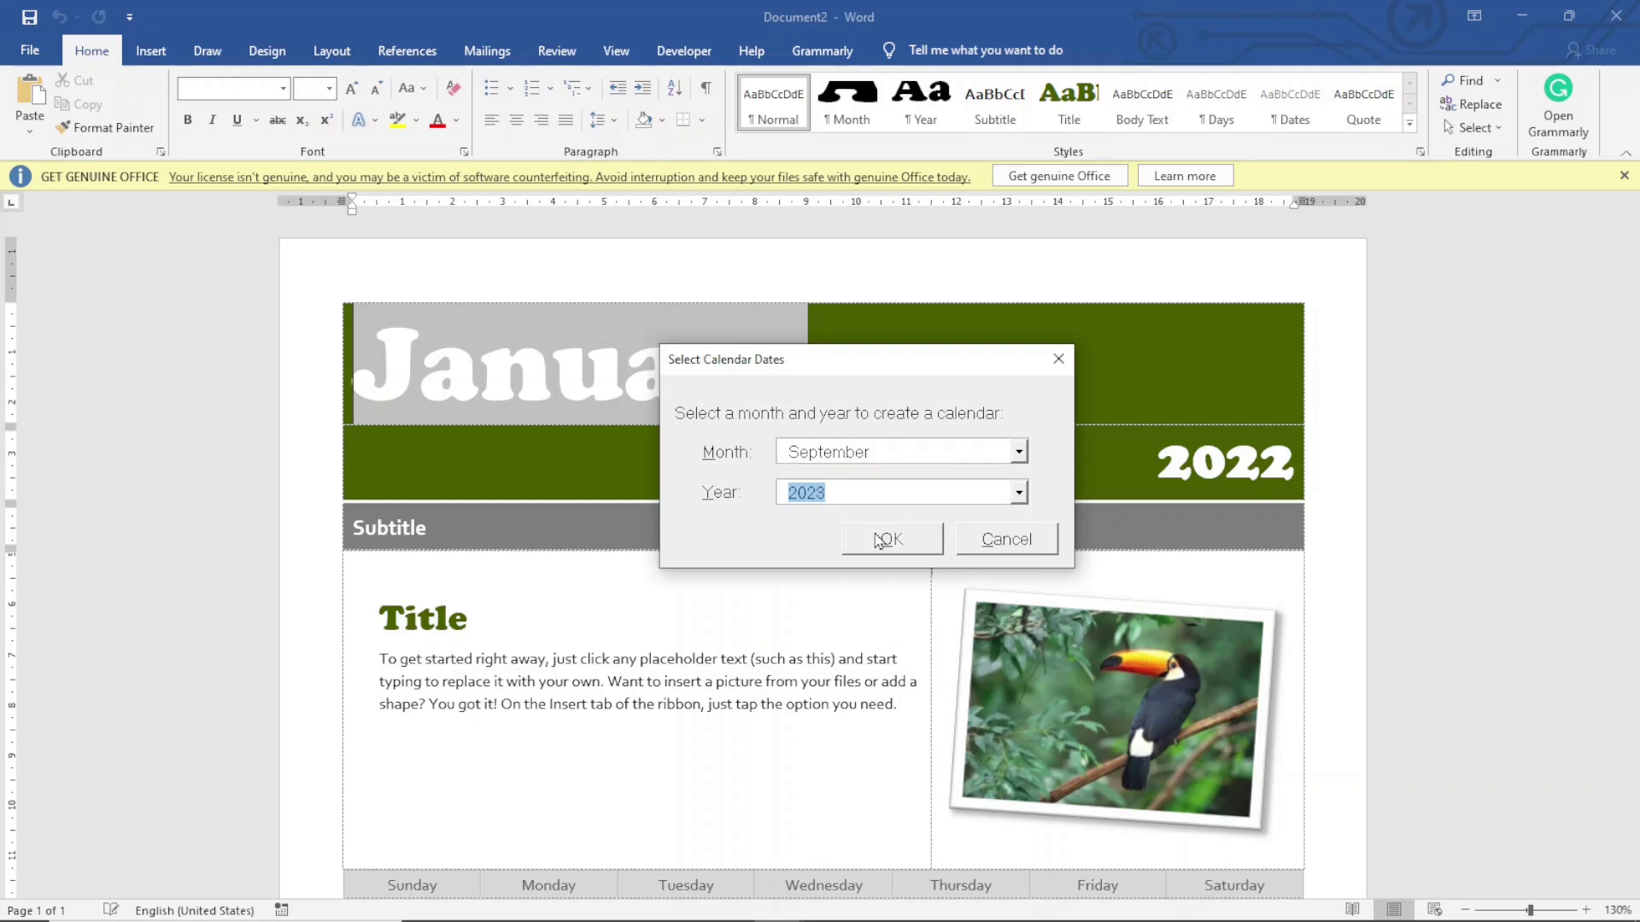
pyautogui.click(893, 547)
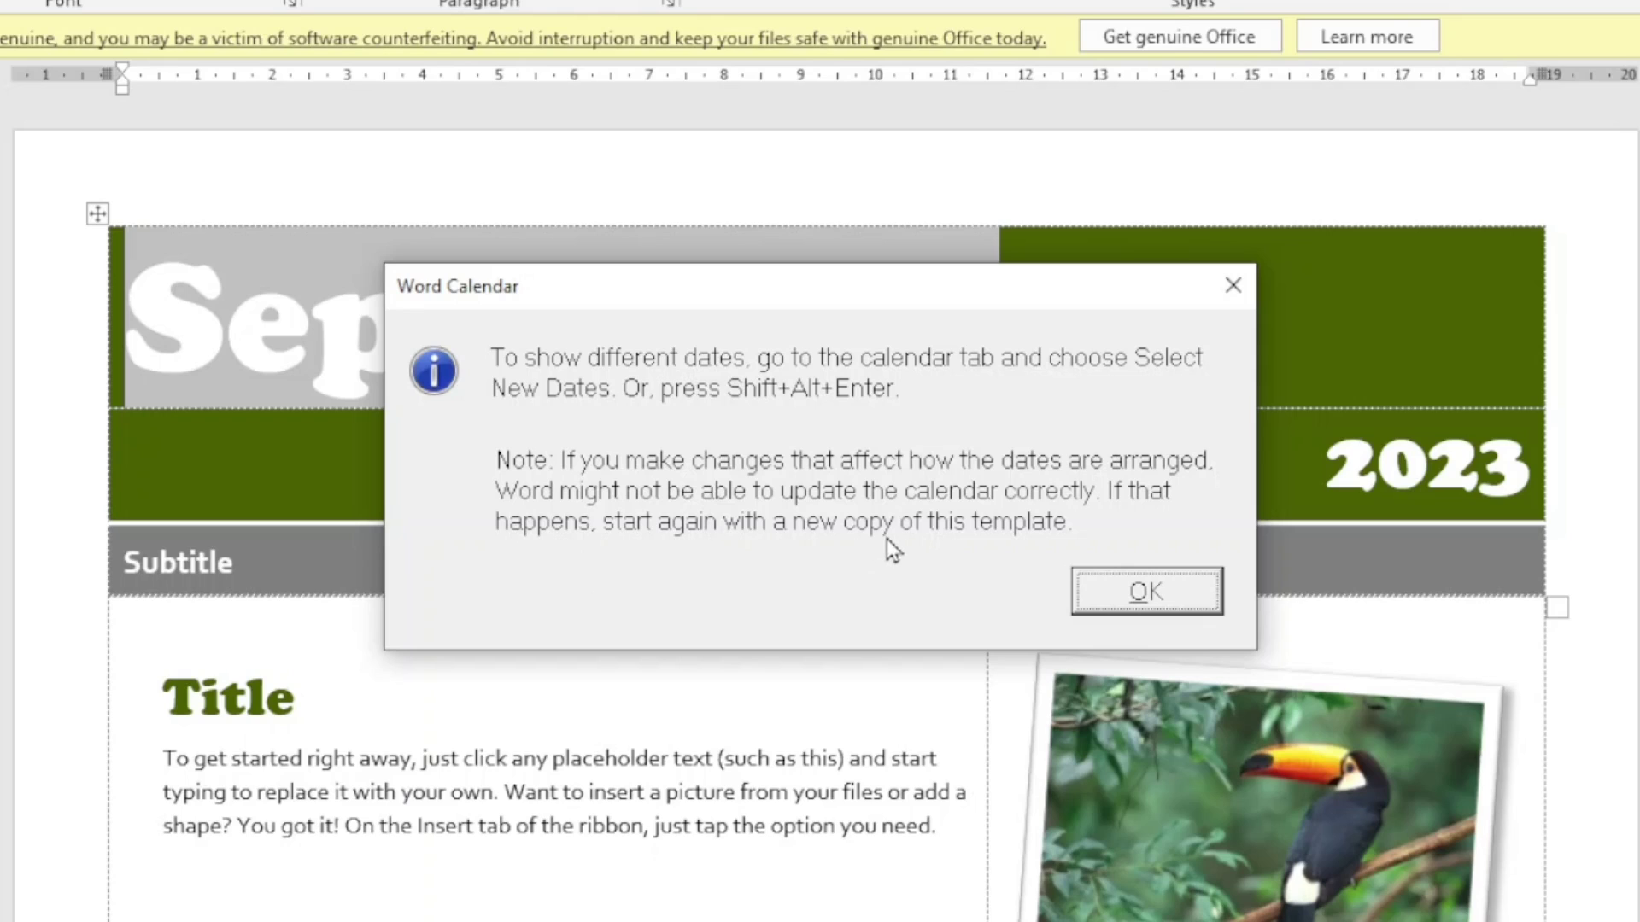
pyautogui.click(1142, 589)
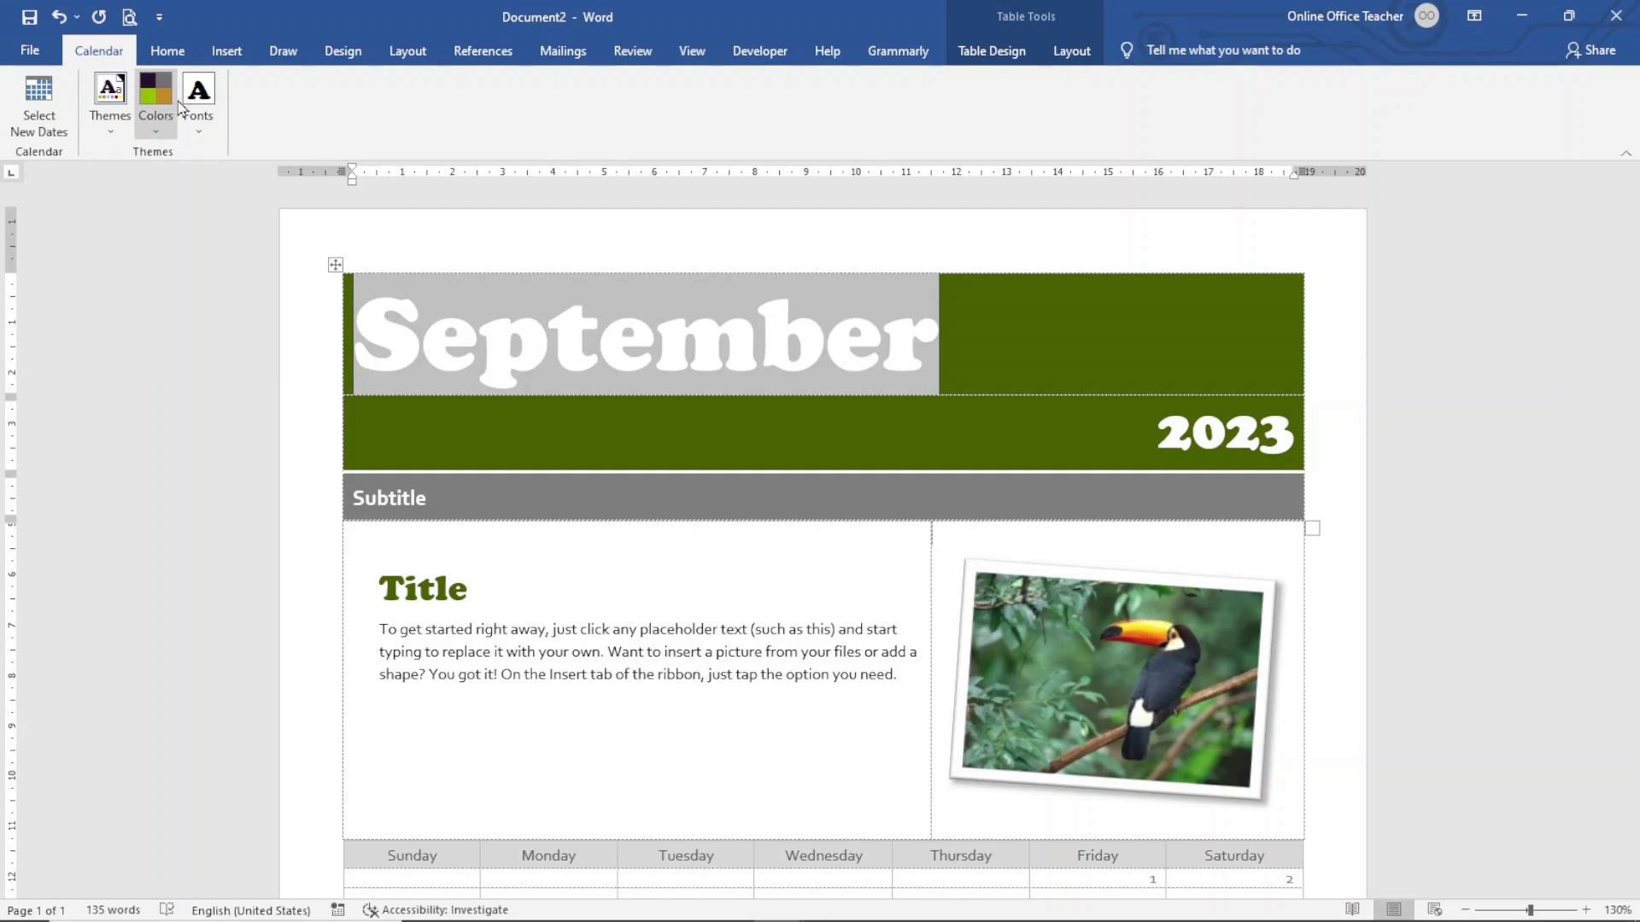
# Replace the subtitle placeholder below the month and year banner with "Monthly Calendar"
pyautogui.scroll(-7, 760, 557)
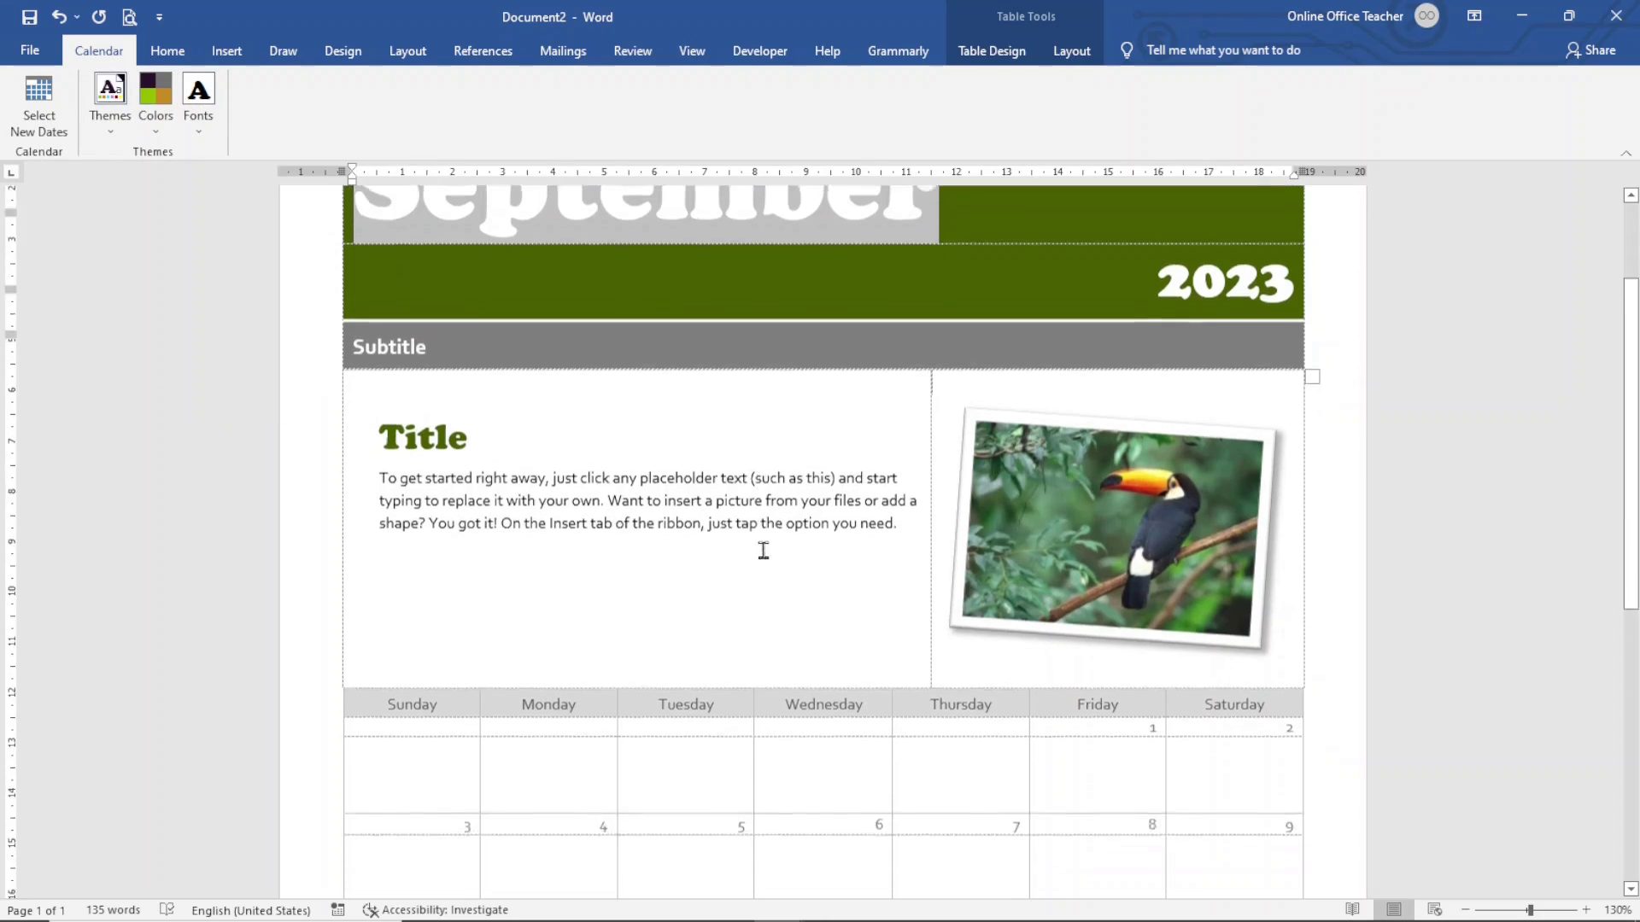
pyautogui.scroll(-3, 760, 557)
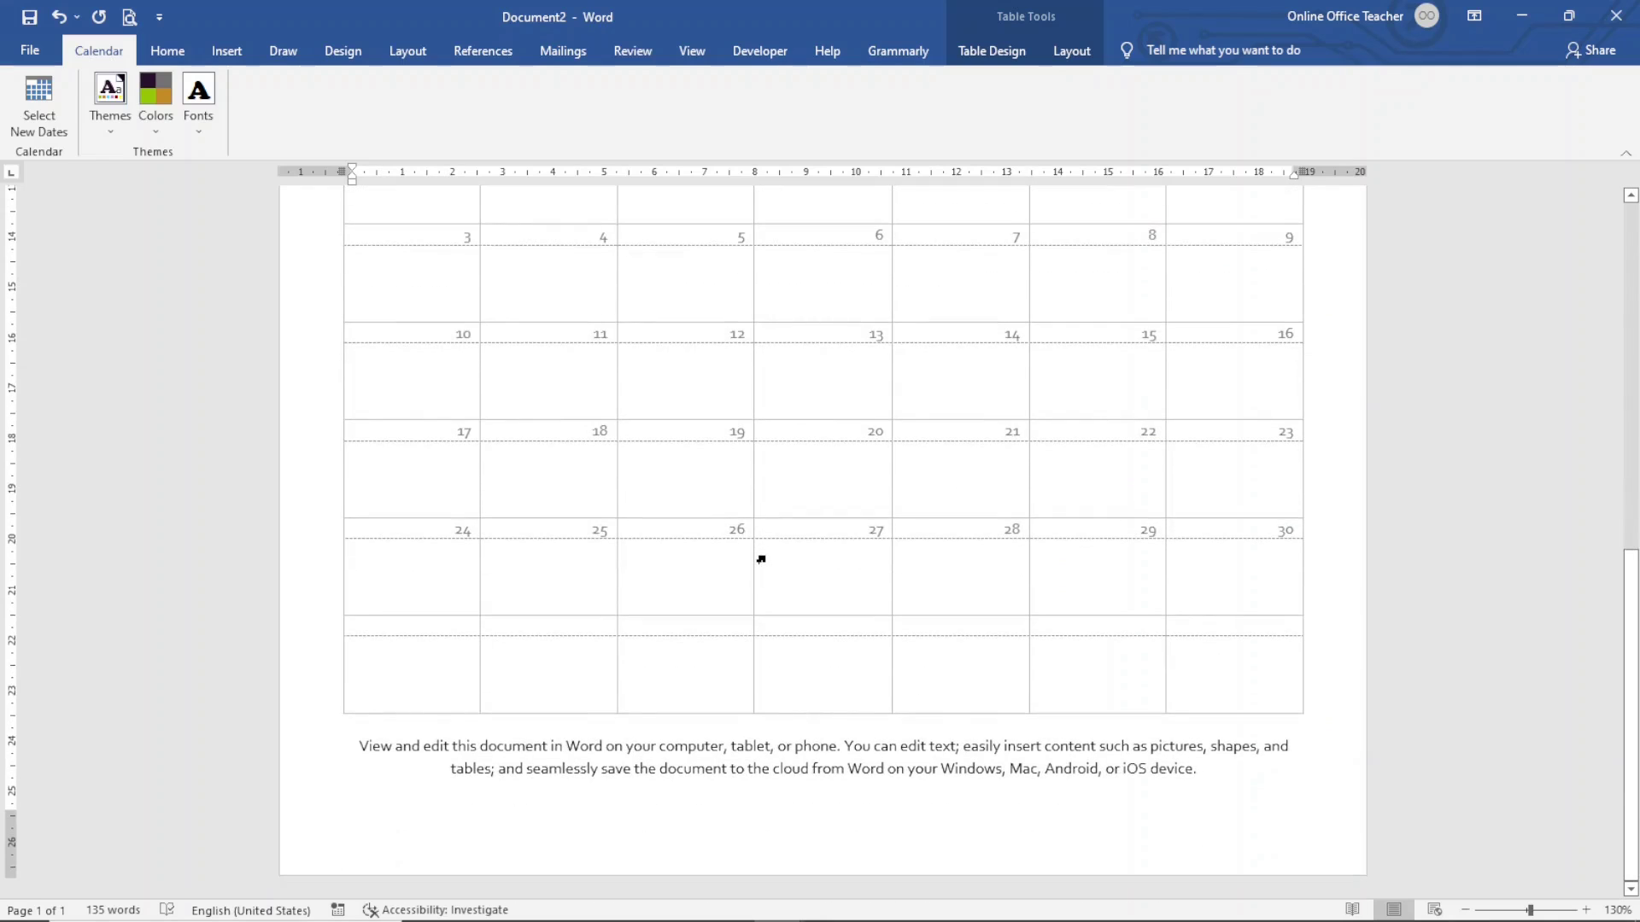
pyautogui.scroll(10, 760, 560)
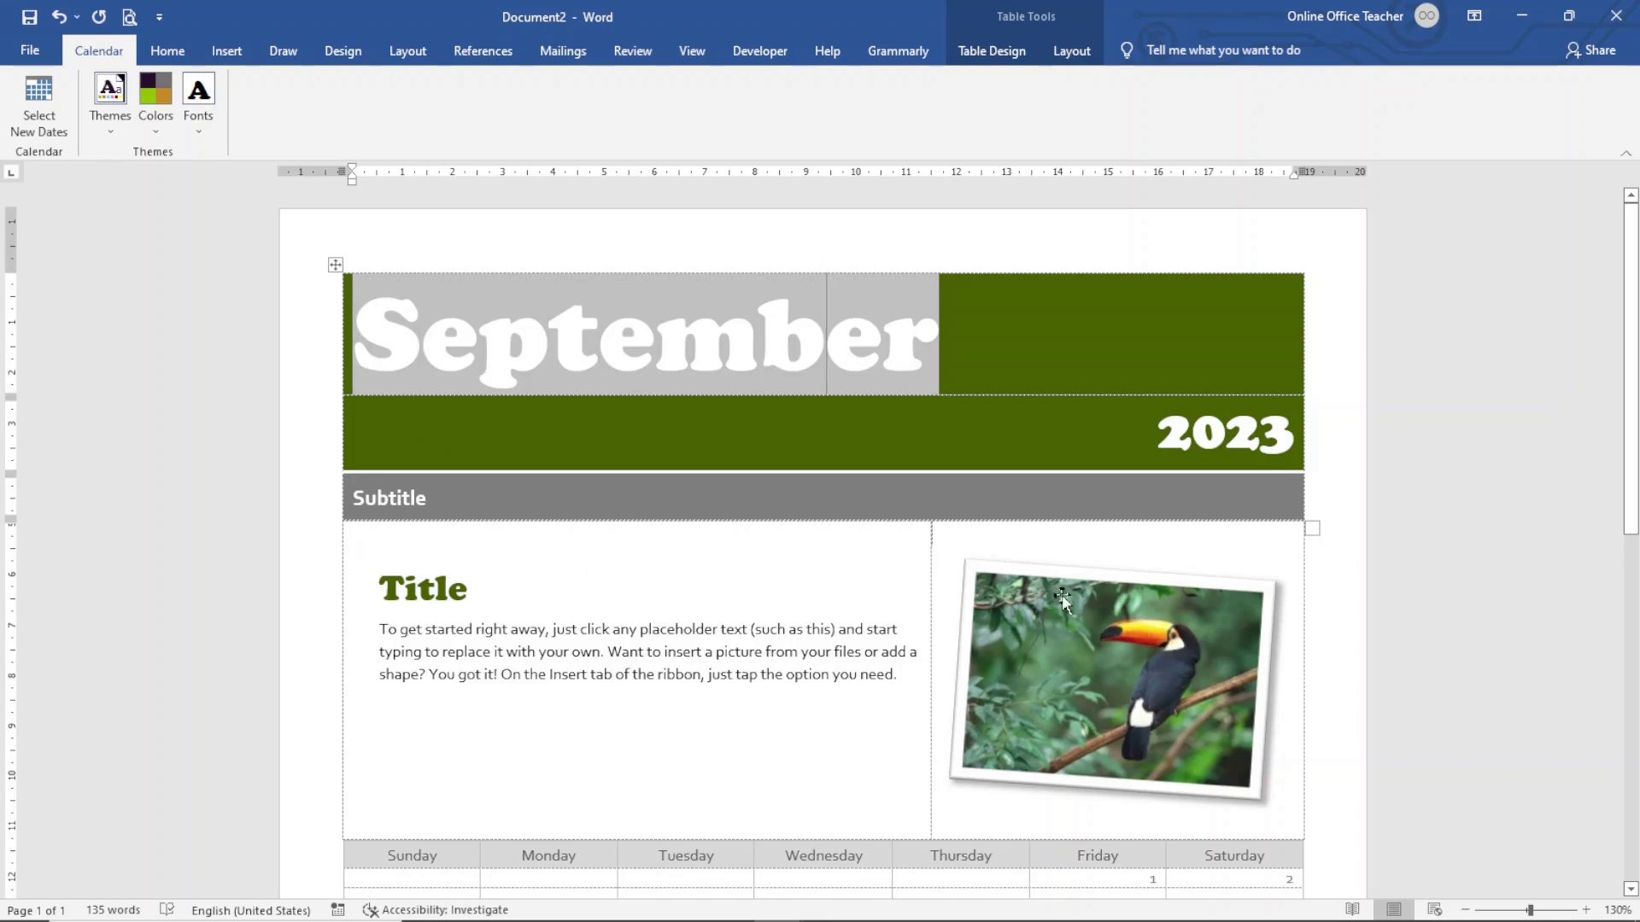
pyautogui.click(395, 507)
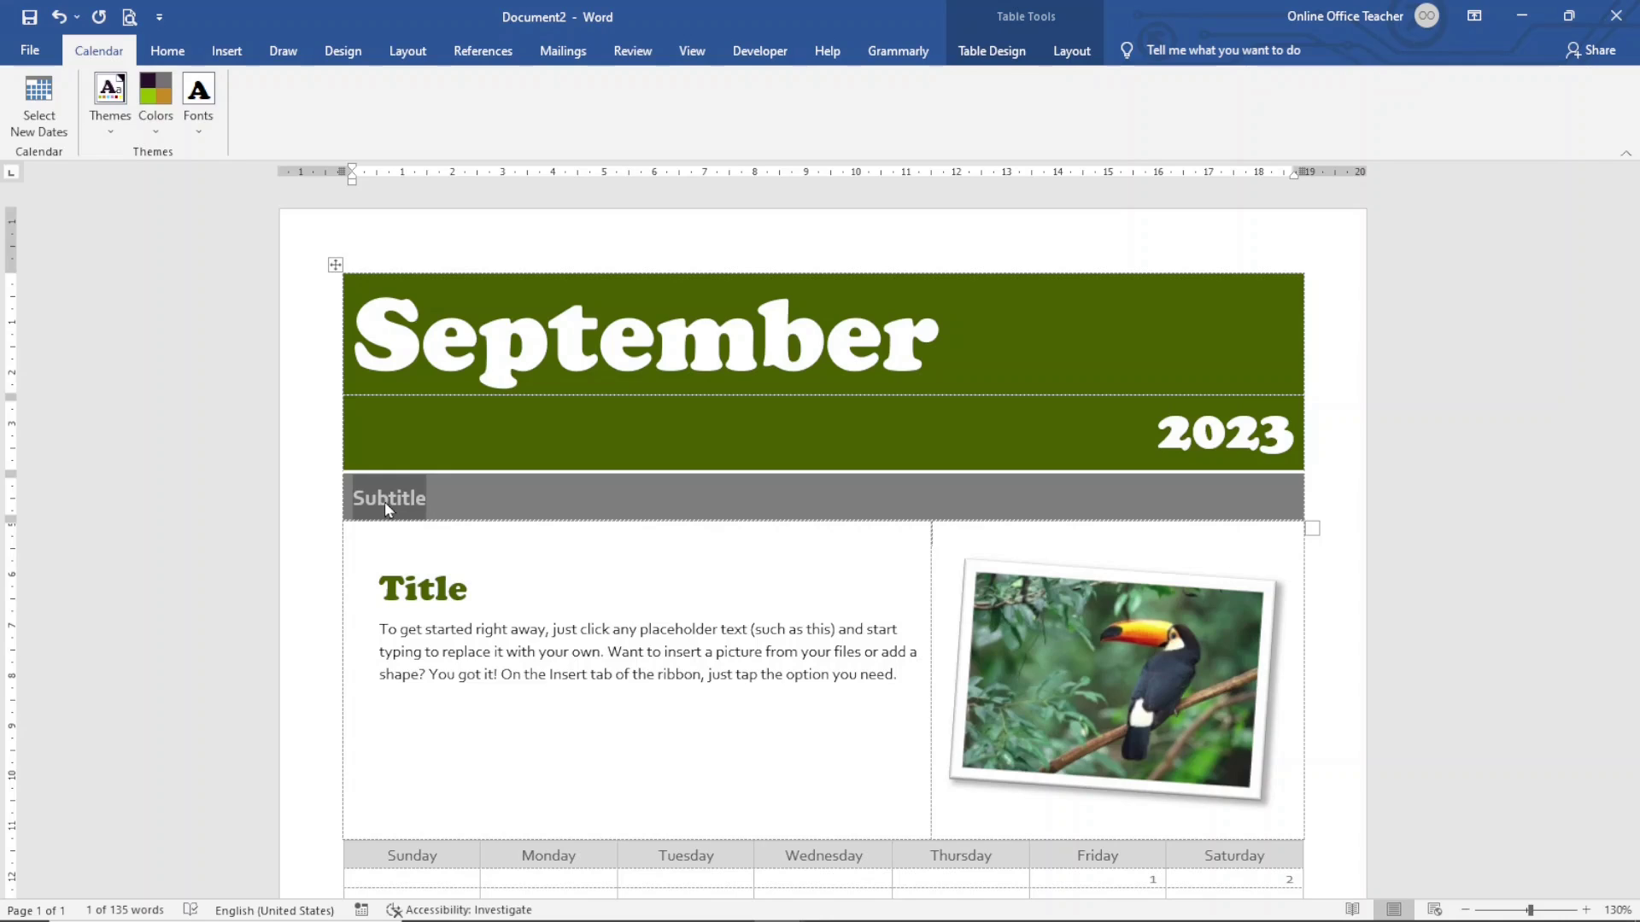
pyautogui.write('monthly Calendar')
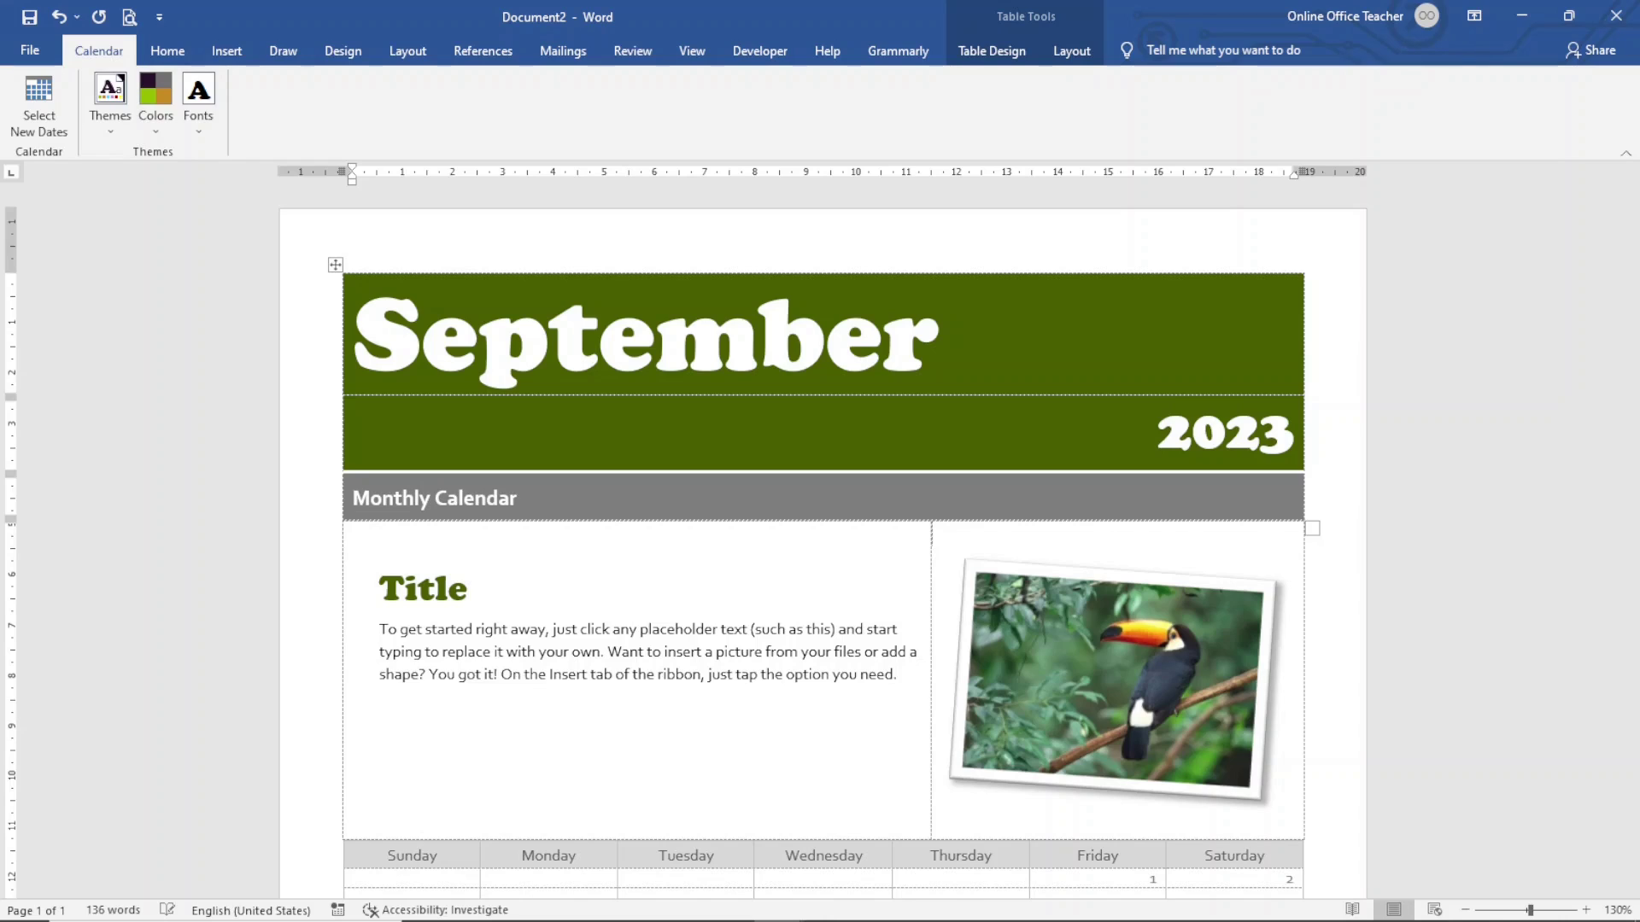
pyautogui.click(422, 591)
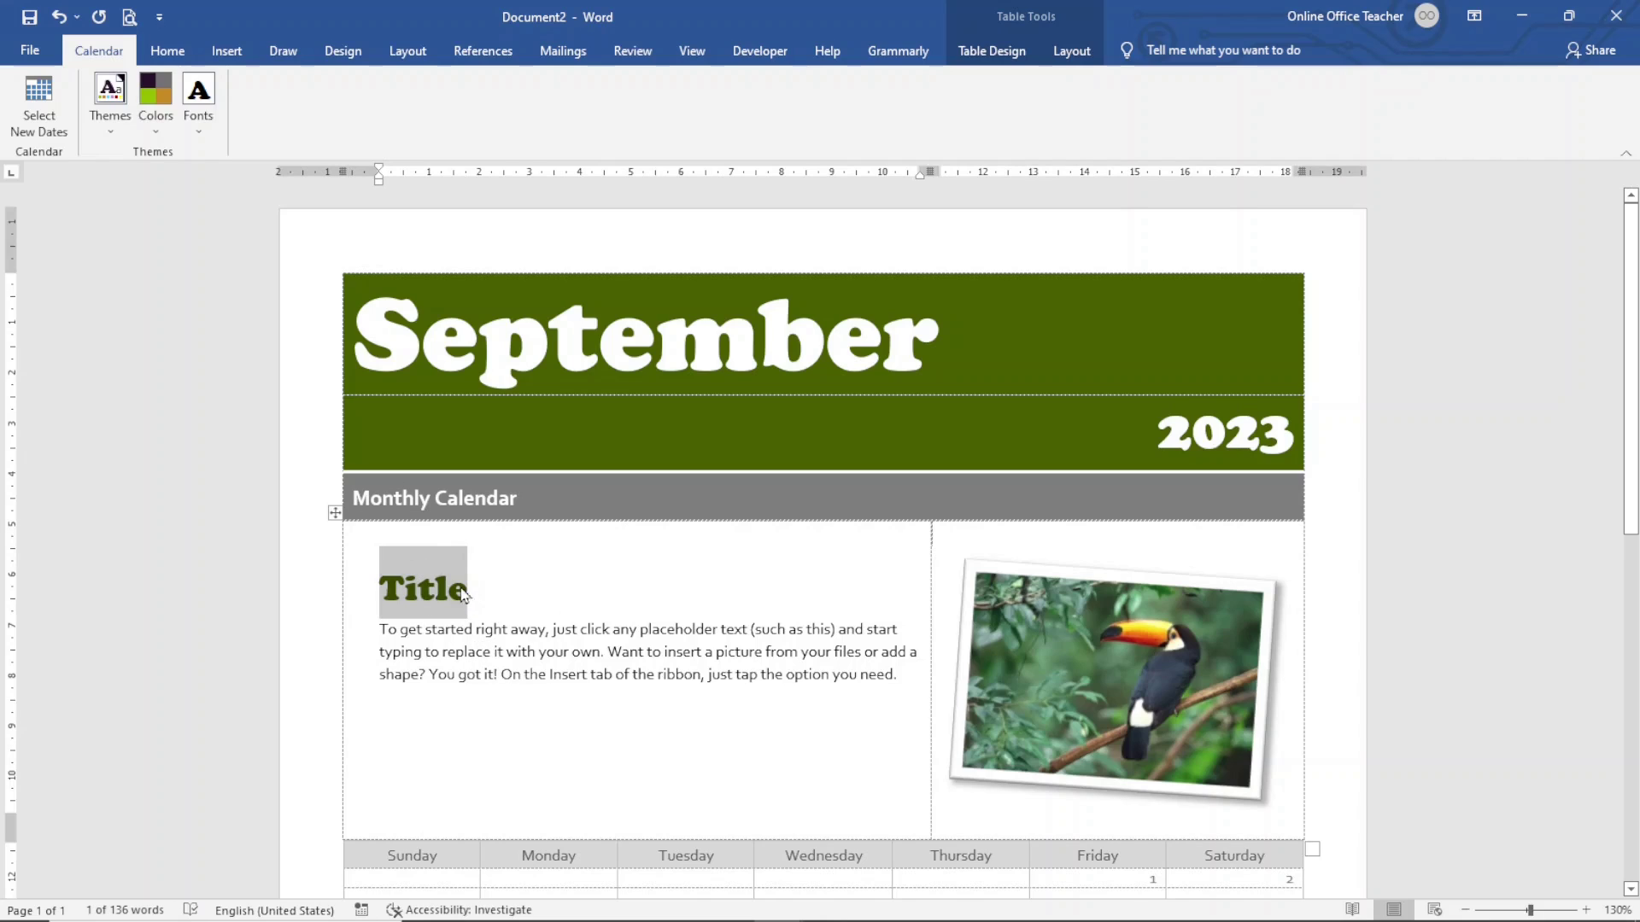
pyautogui.click(496, 651)
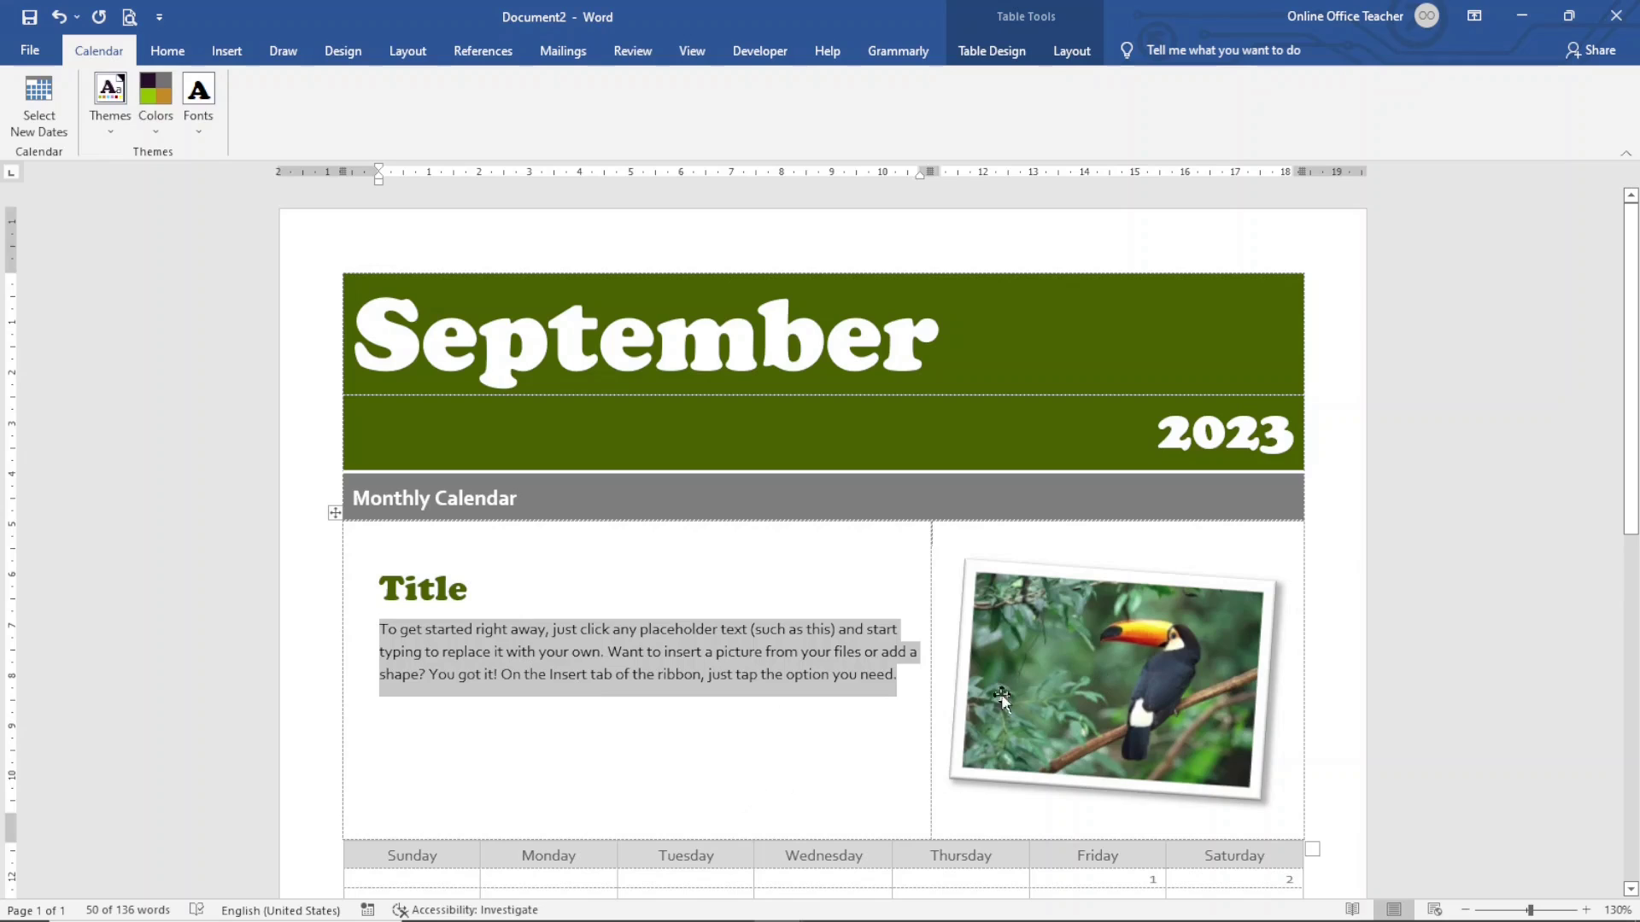
pyautogui.click(1079, 653)
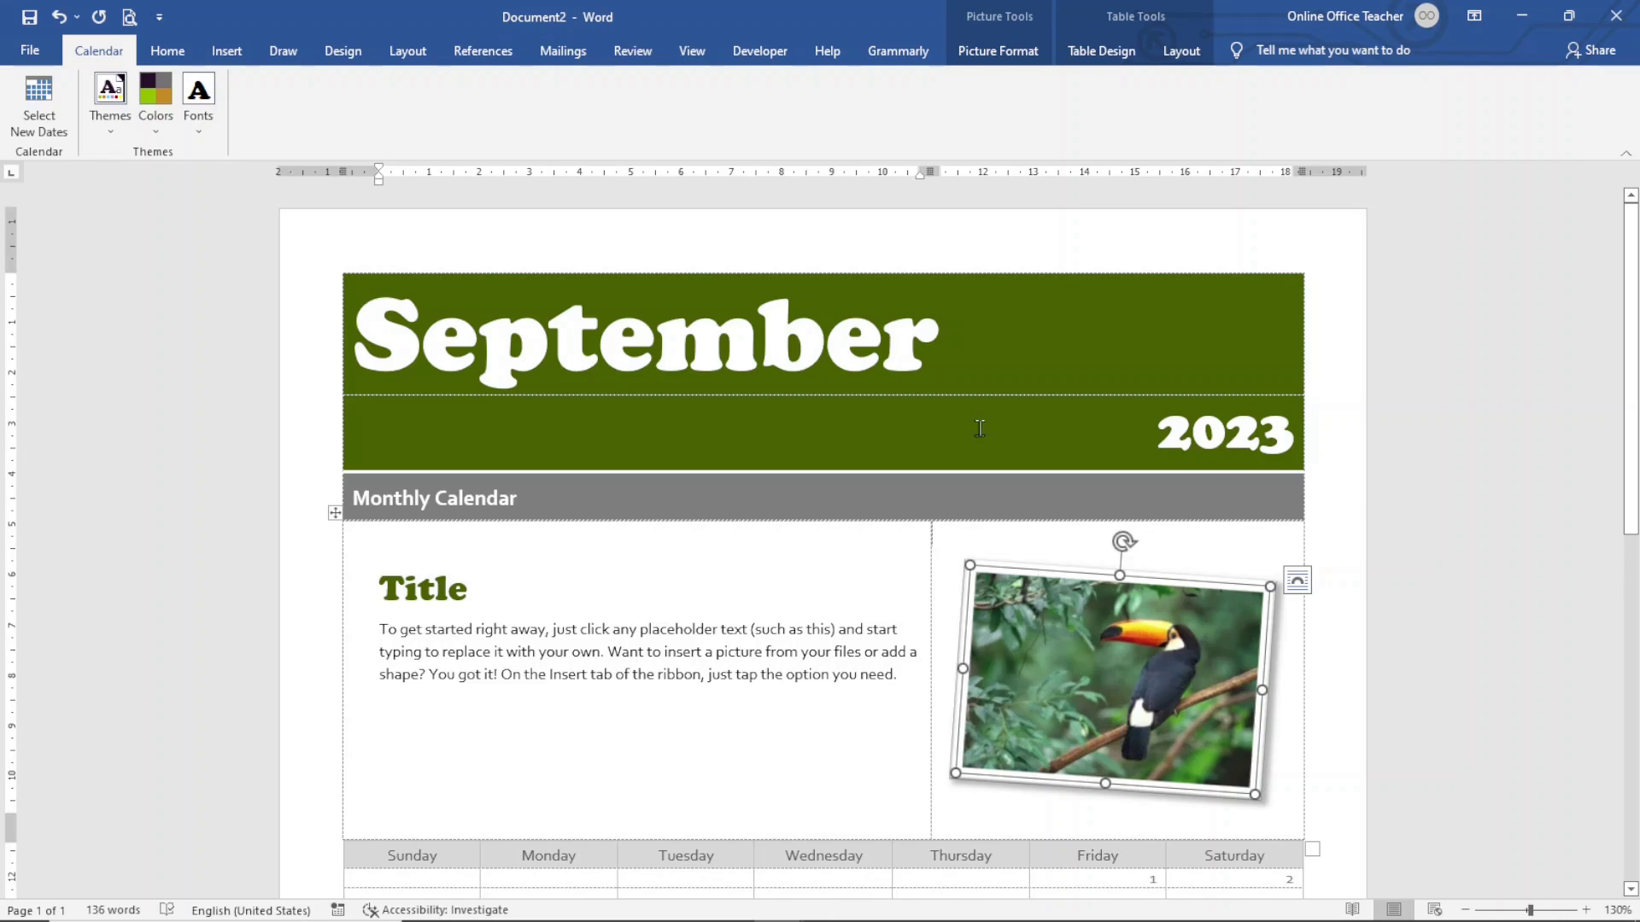
pyautogui.click(999, 53)
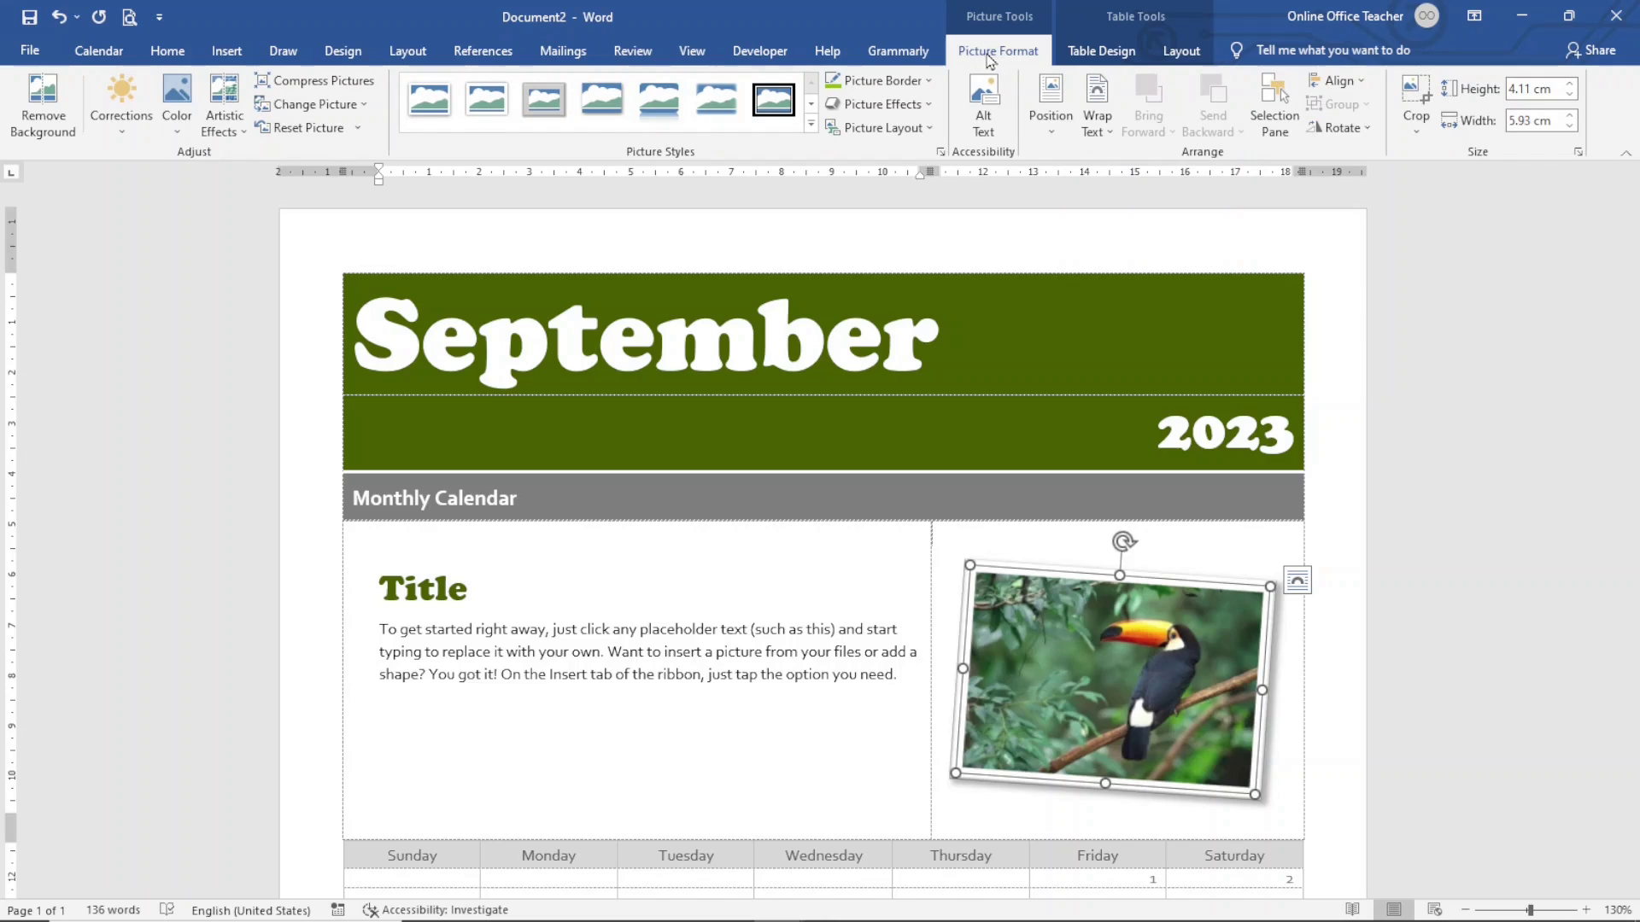
pyautogui.click(332, 111)
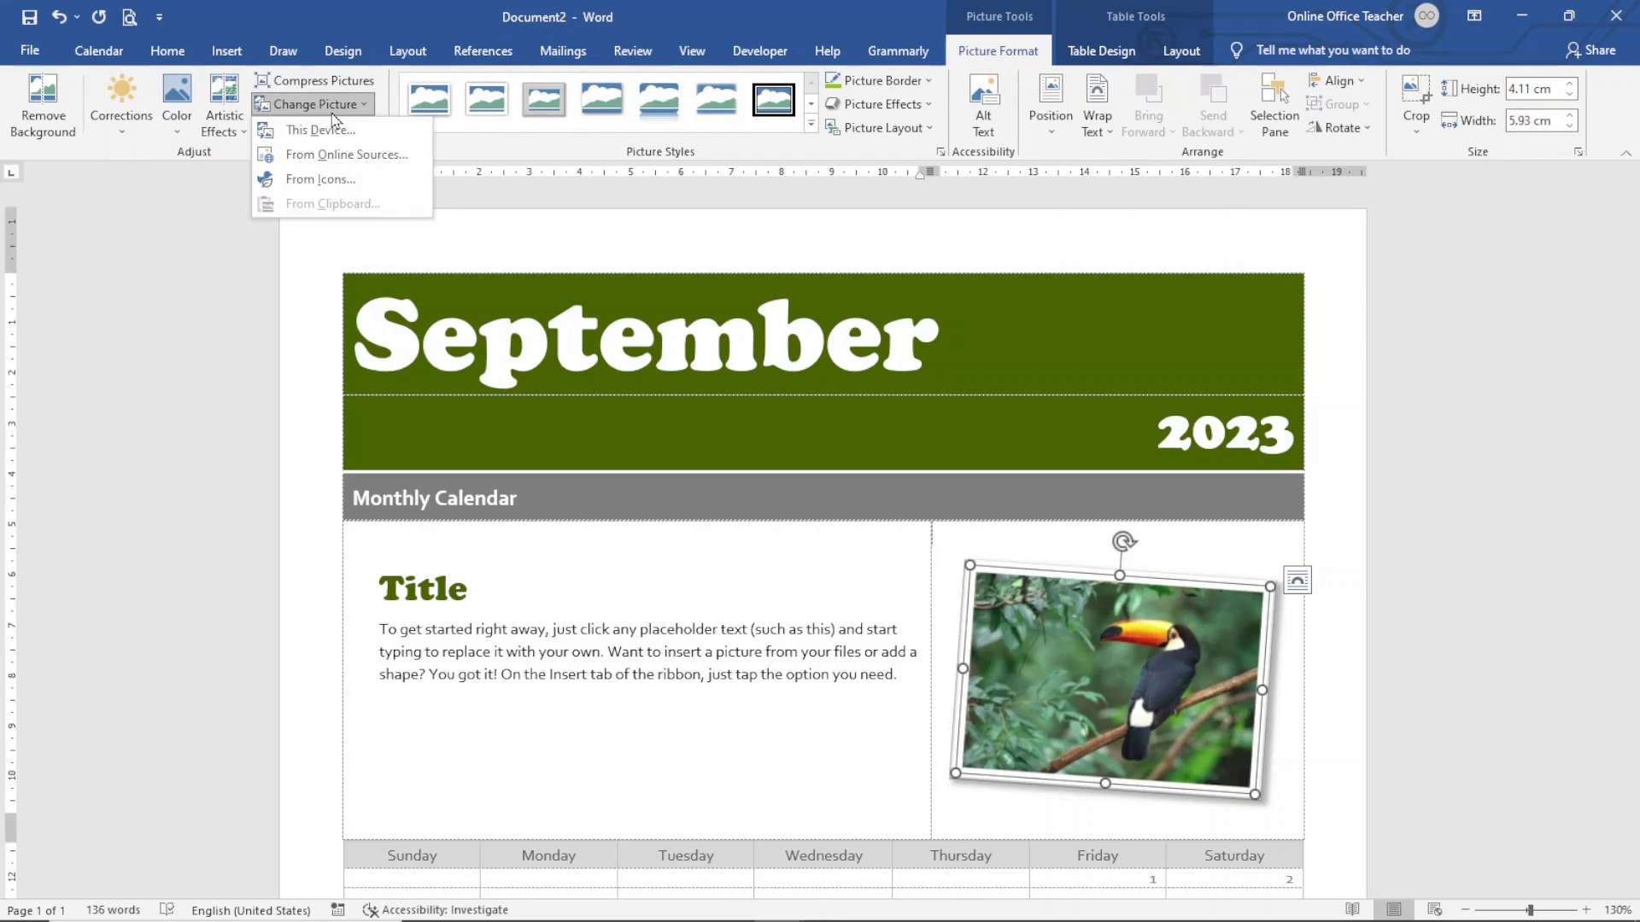
pyautogui.click(338, 135)
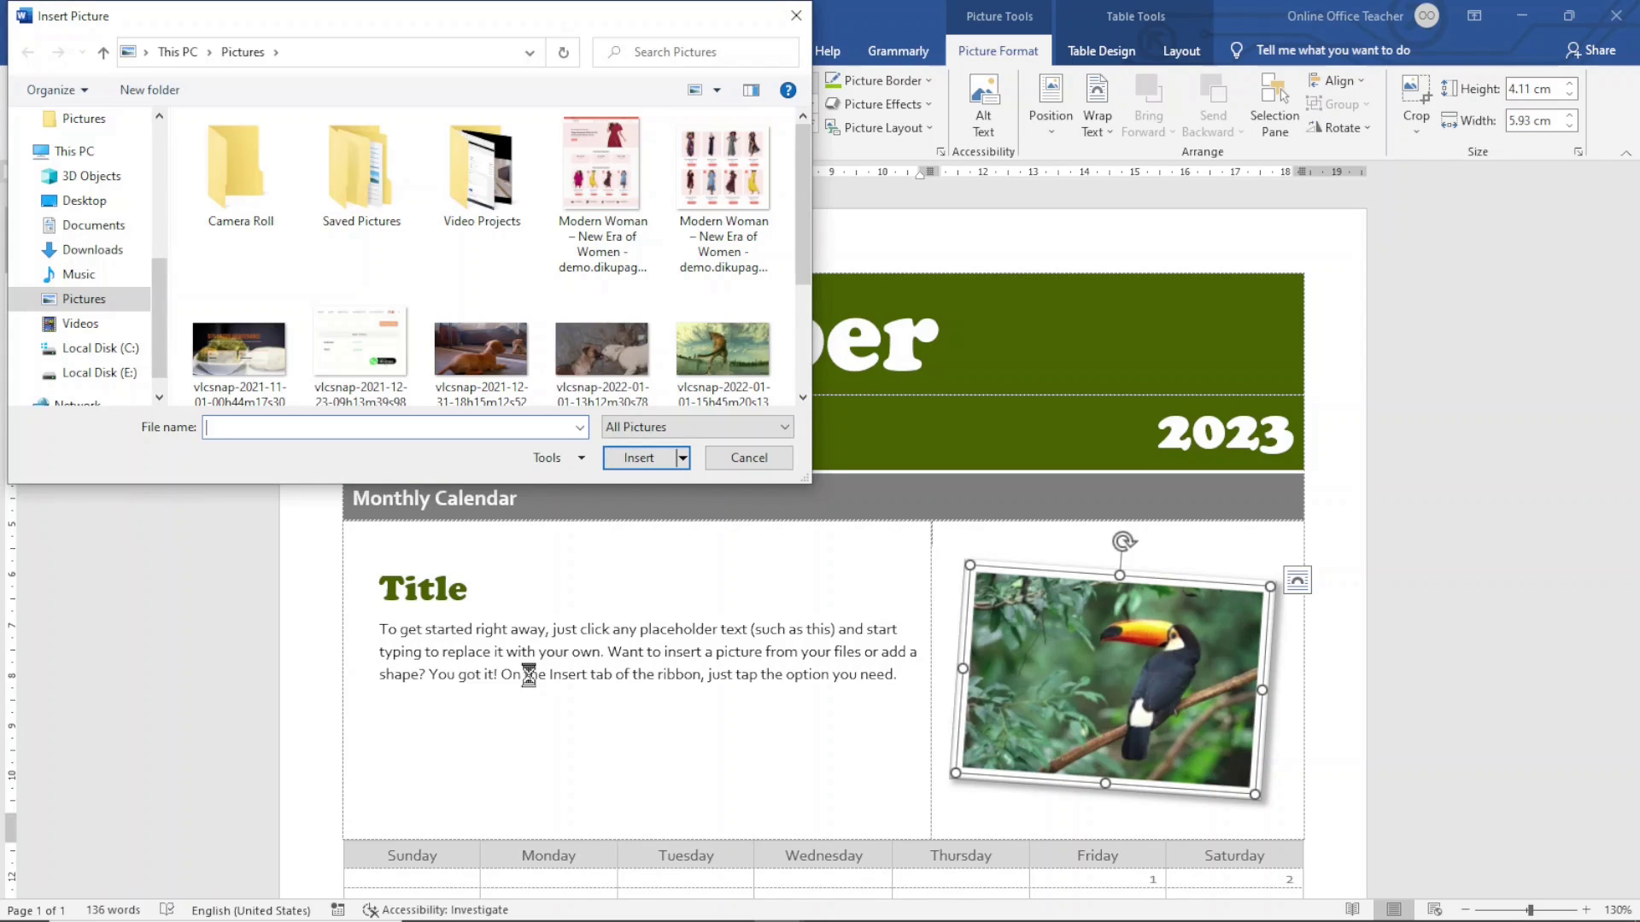
pyautogui.click(496, 349)
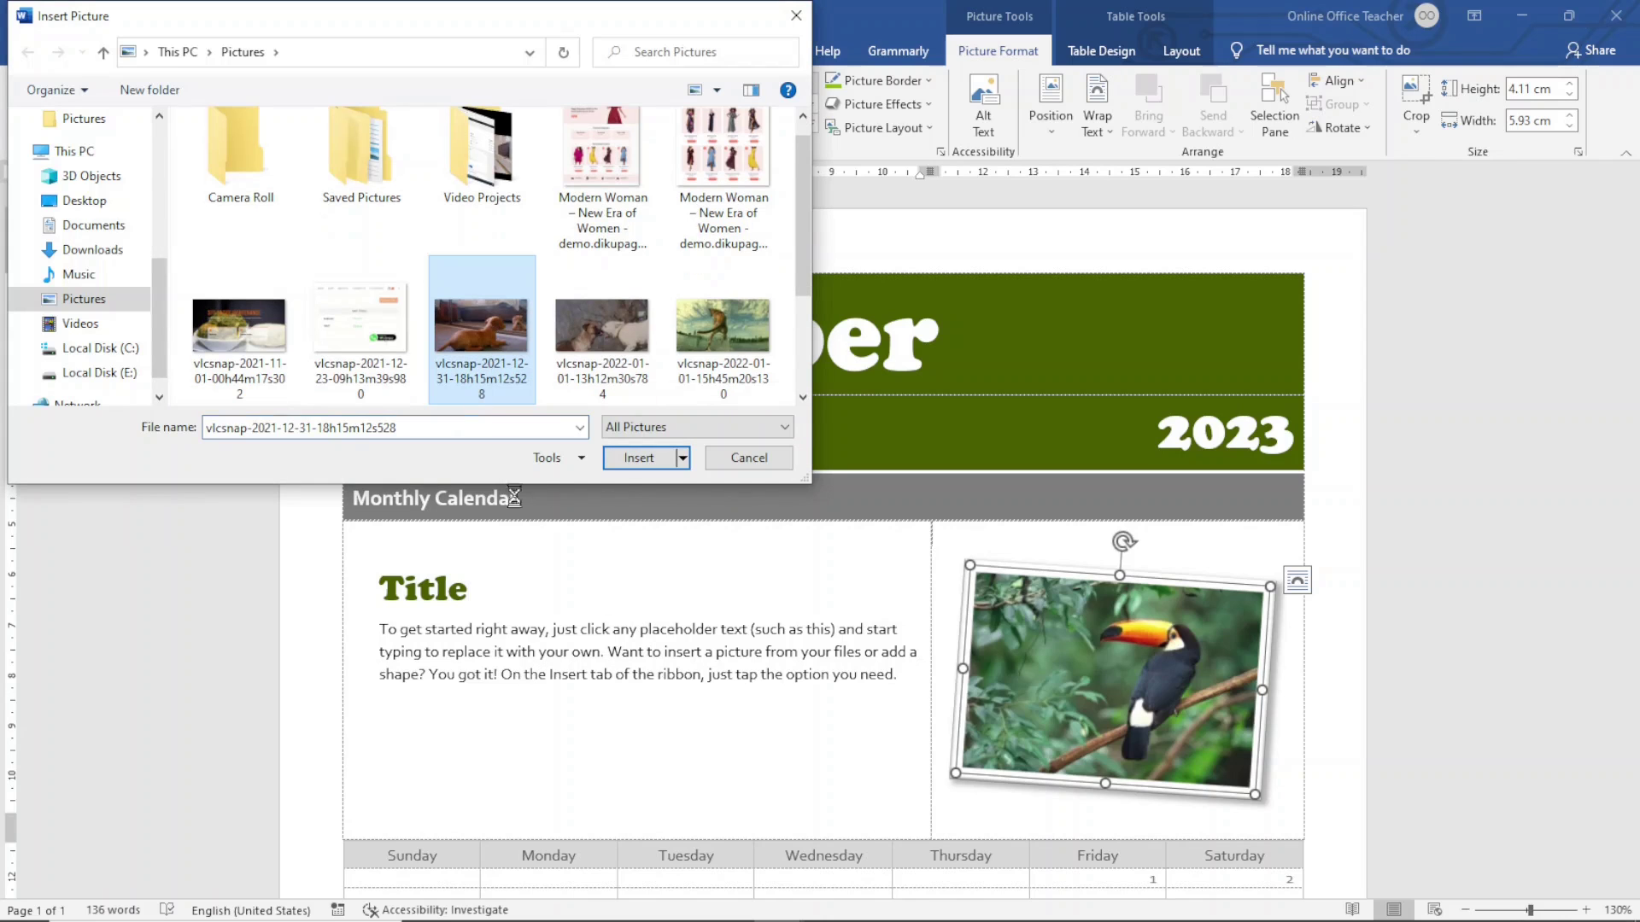
pyautogui.click(639, 458)
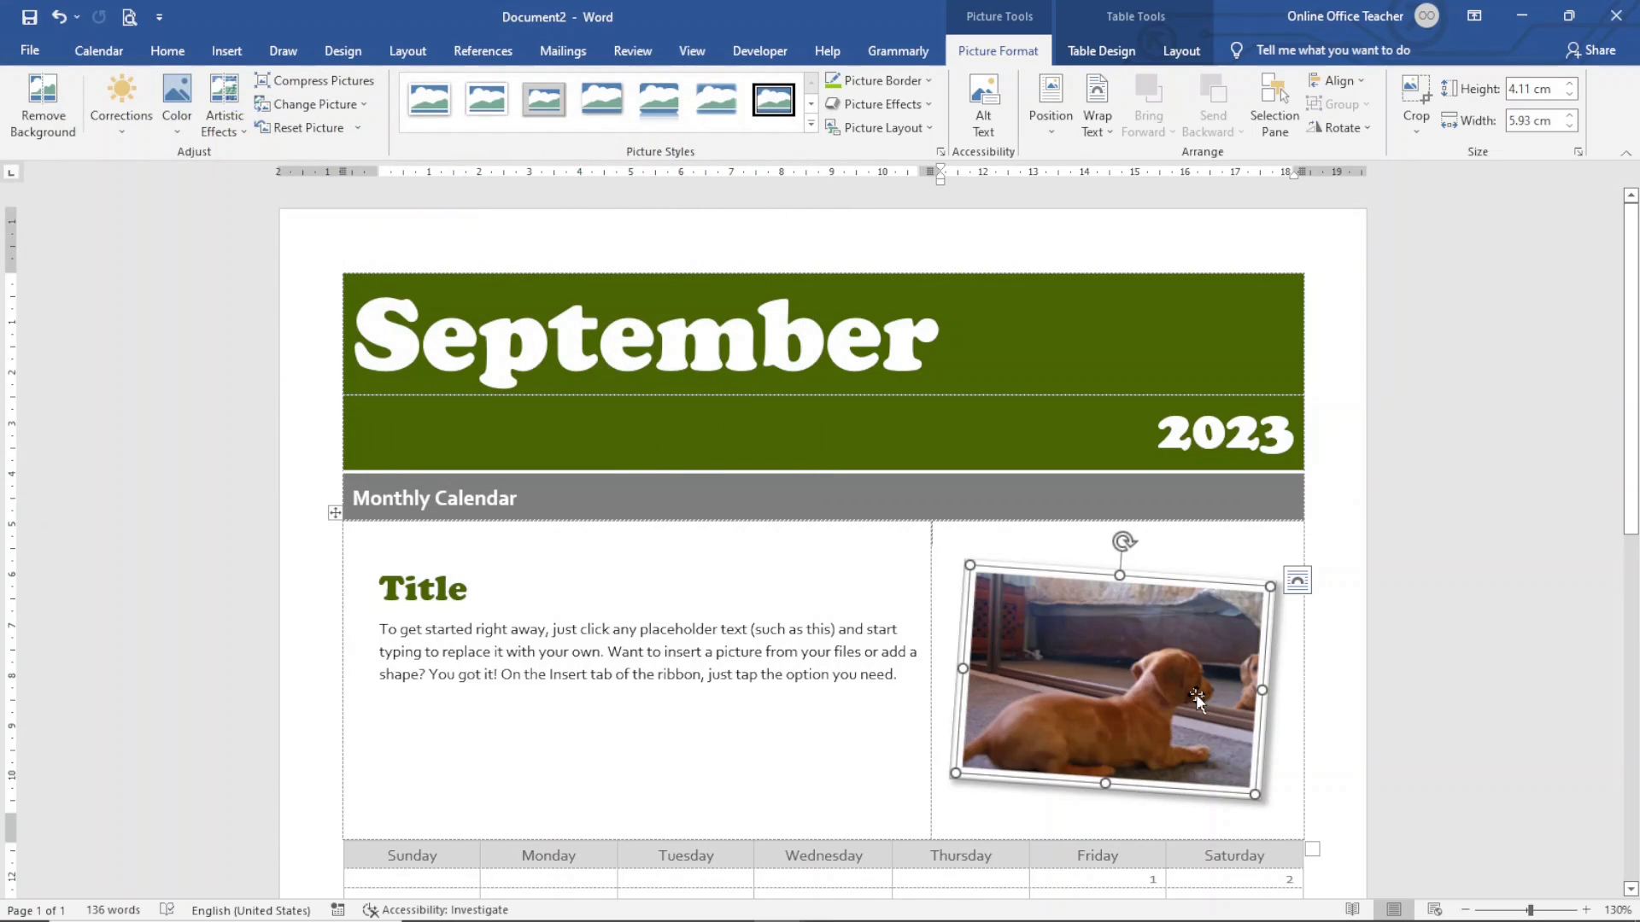
# Review the calendar's date grid and the placeholder paragraph below it
pyautogui.scroll(-6, 1198, 698)
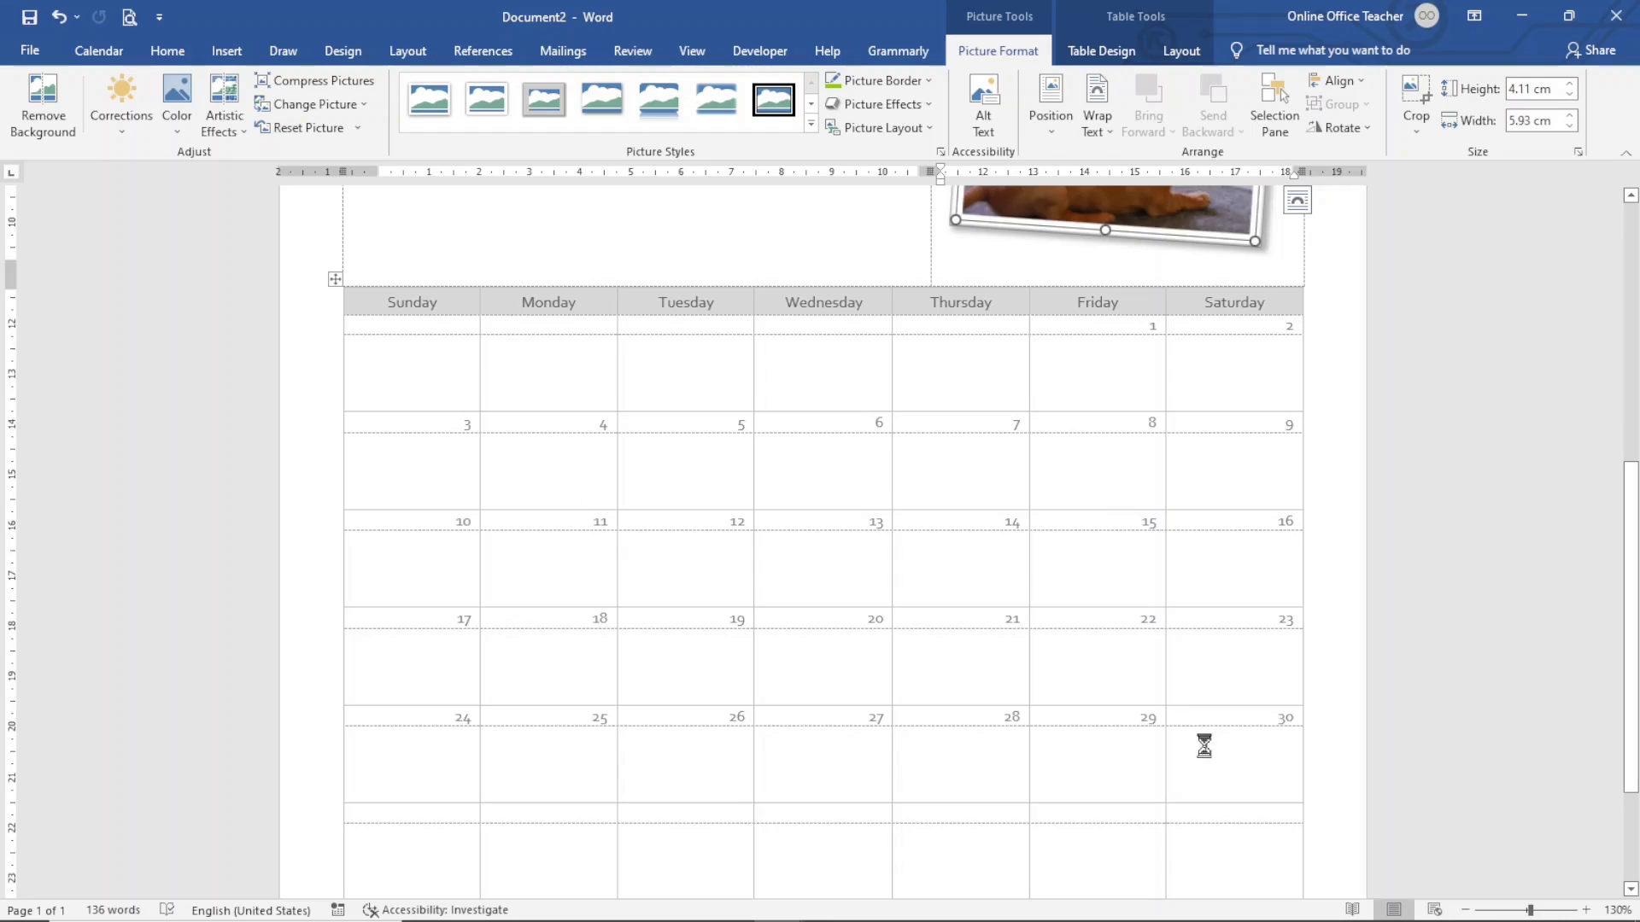
pyautogui.scroll(-2, 1195, 739)
pyautogui.click(695, 757)
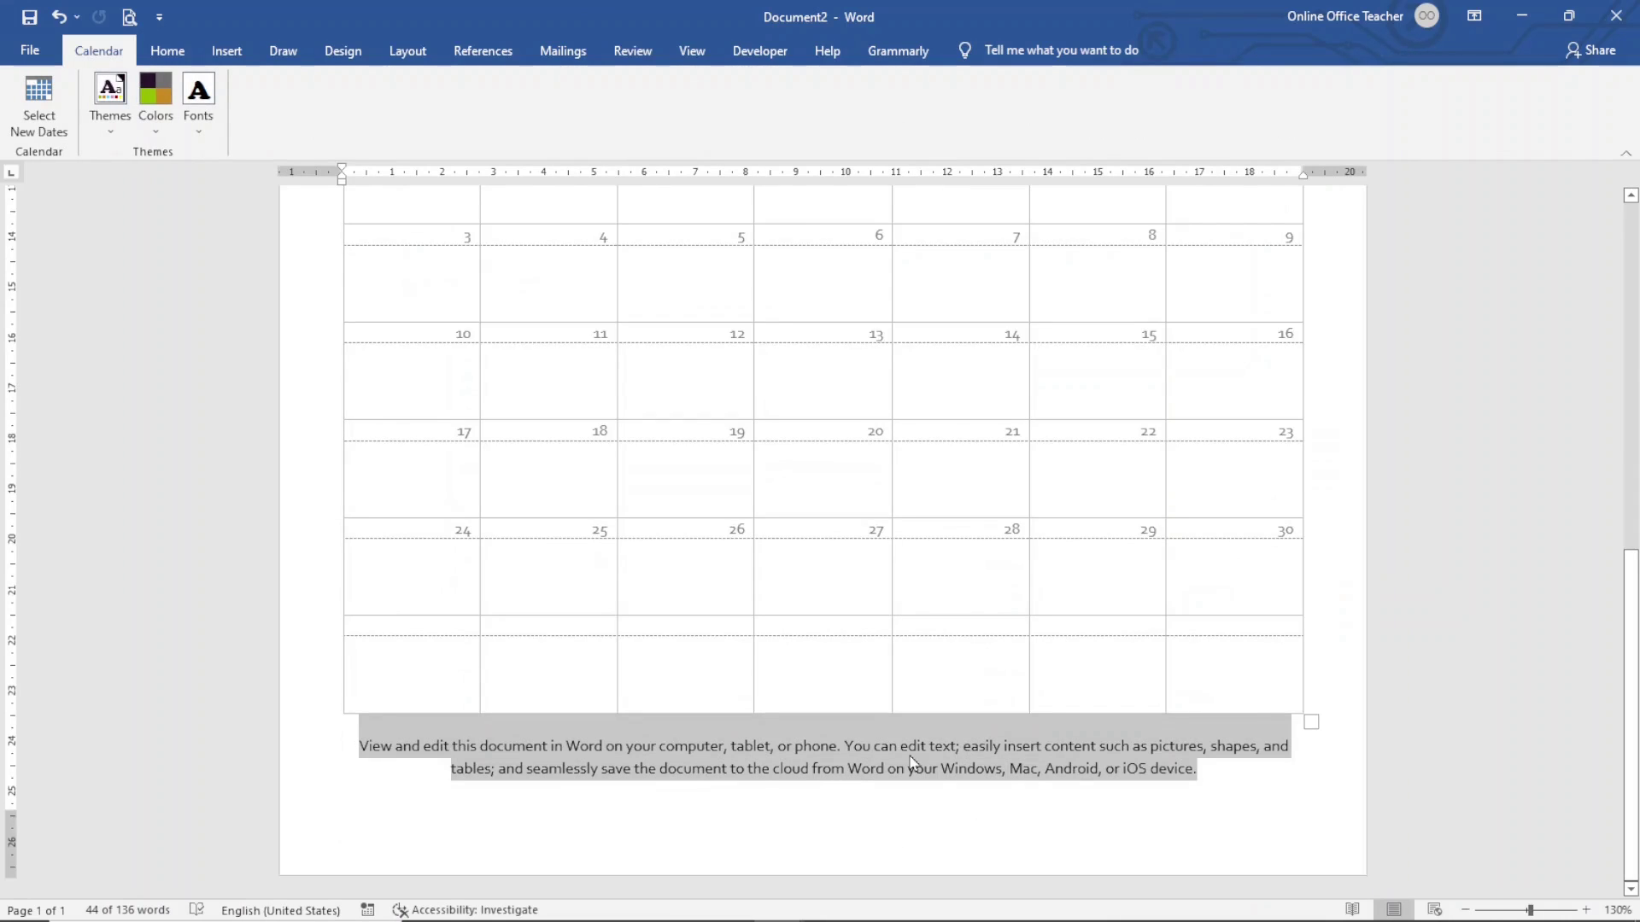
pyautogui.scroll(4, 1002, 790)
pyautogui.scroll(3, 1002, 780)
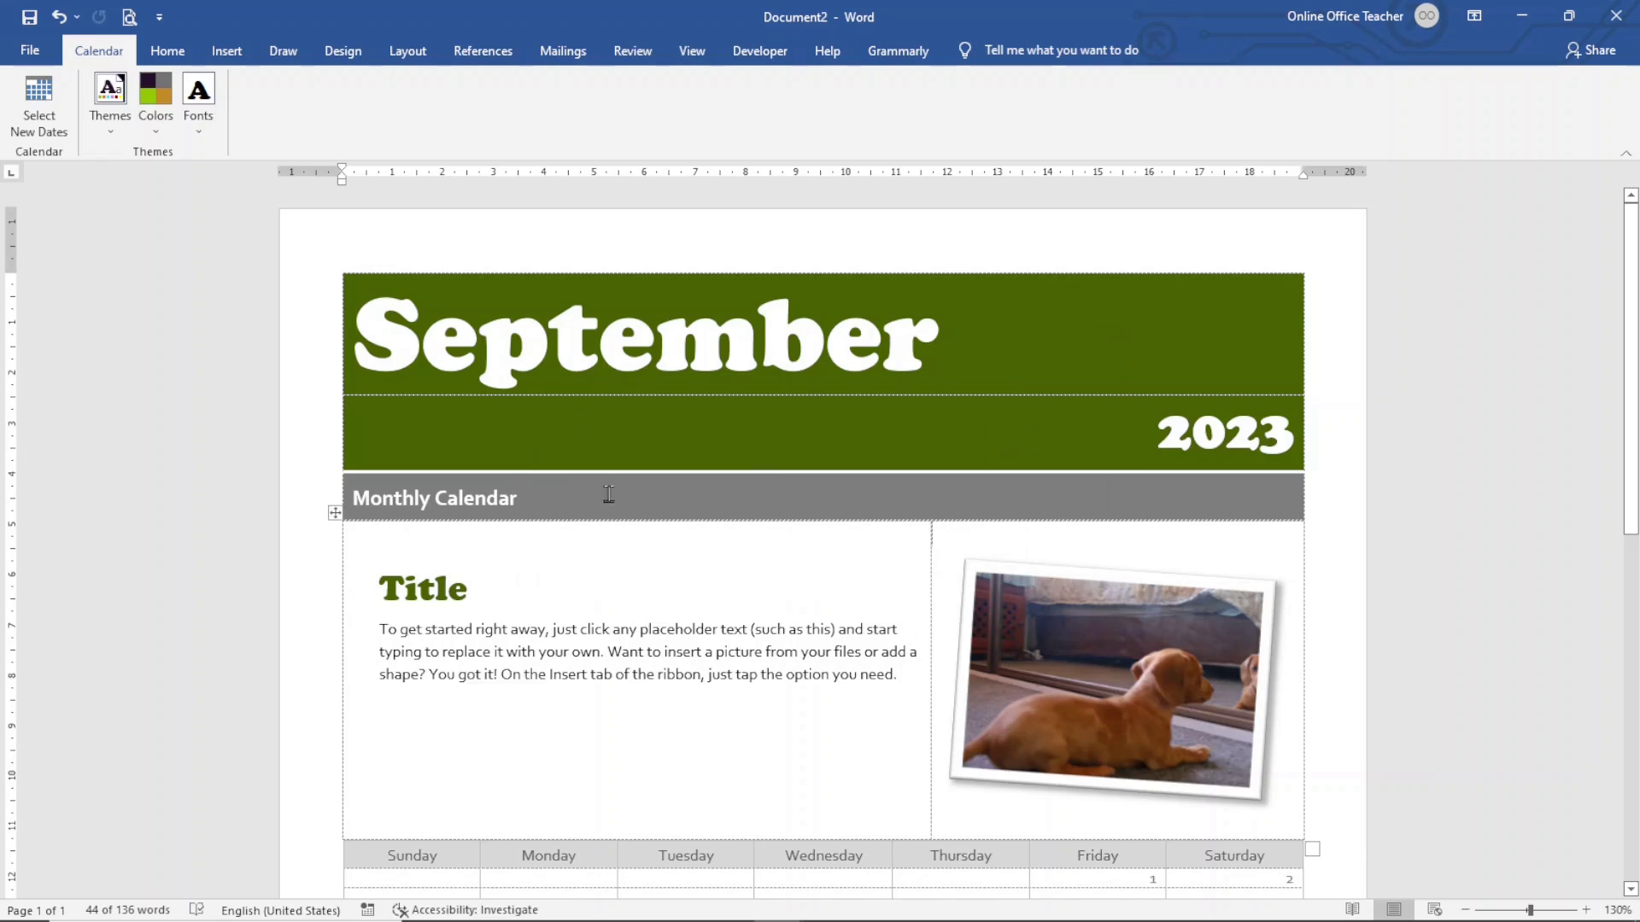
# Change the calendar dates to June 2022, regenerate the calendar and dismiss the note about showing different dates
pyautogui.click(47, 104)
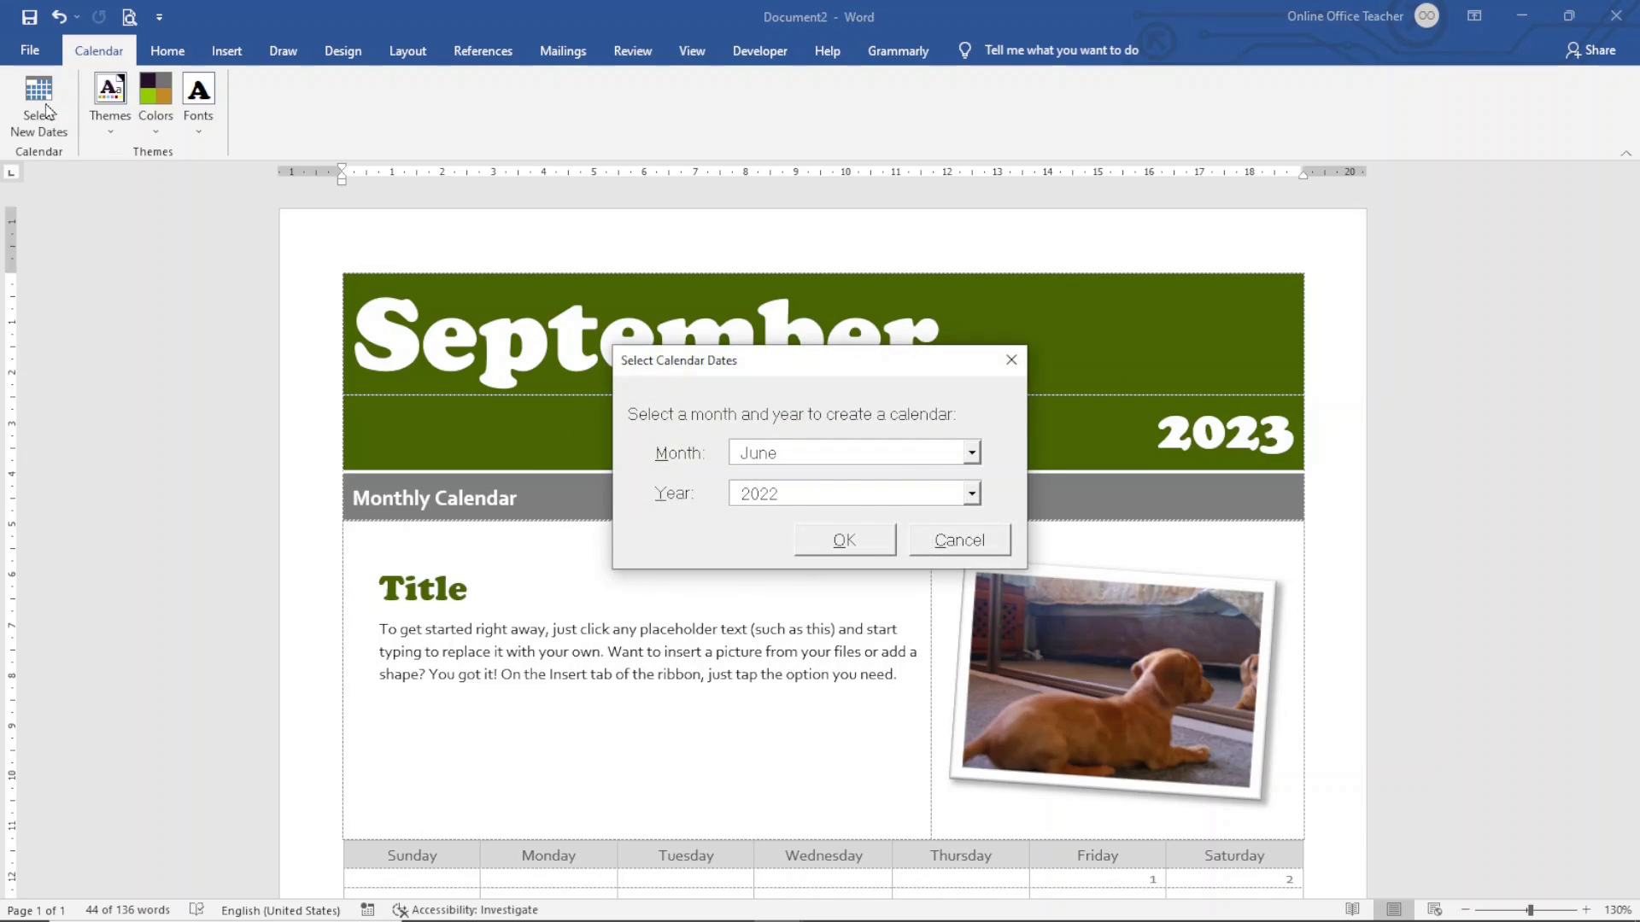
pyautogui.click(833, 461)
pyautogui.click(973, 455)
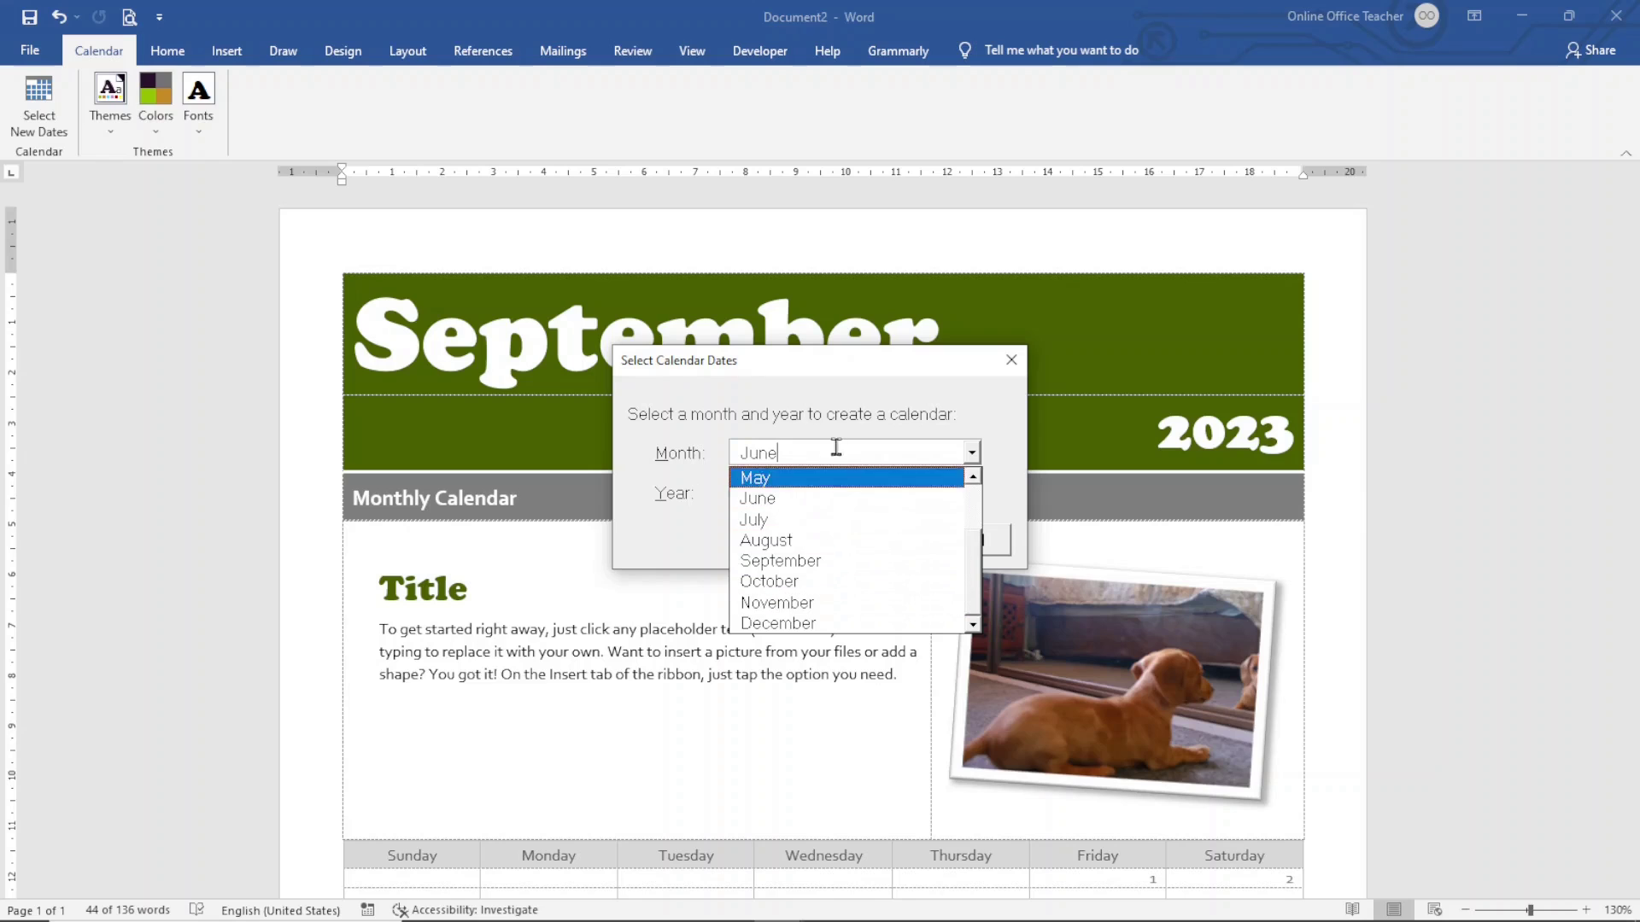
pyautogui.click(843, 507)
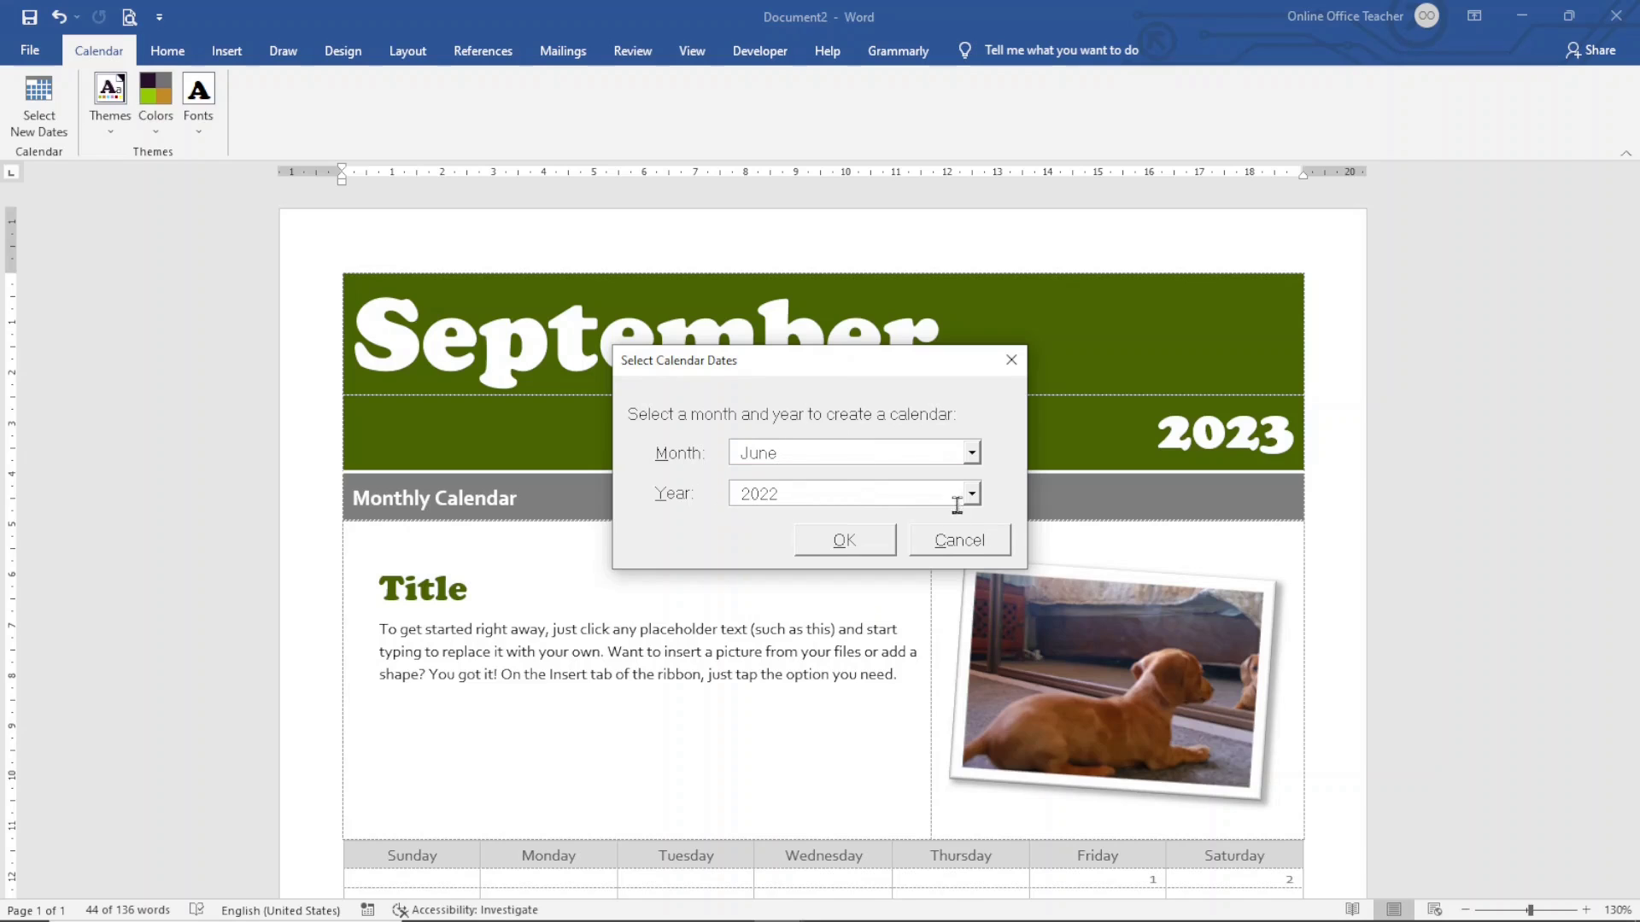
pyautogui.click(845, 544)
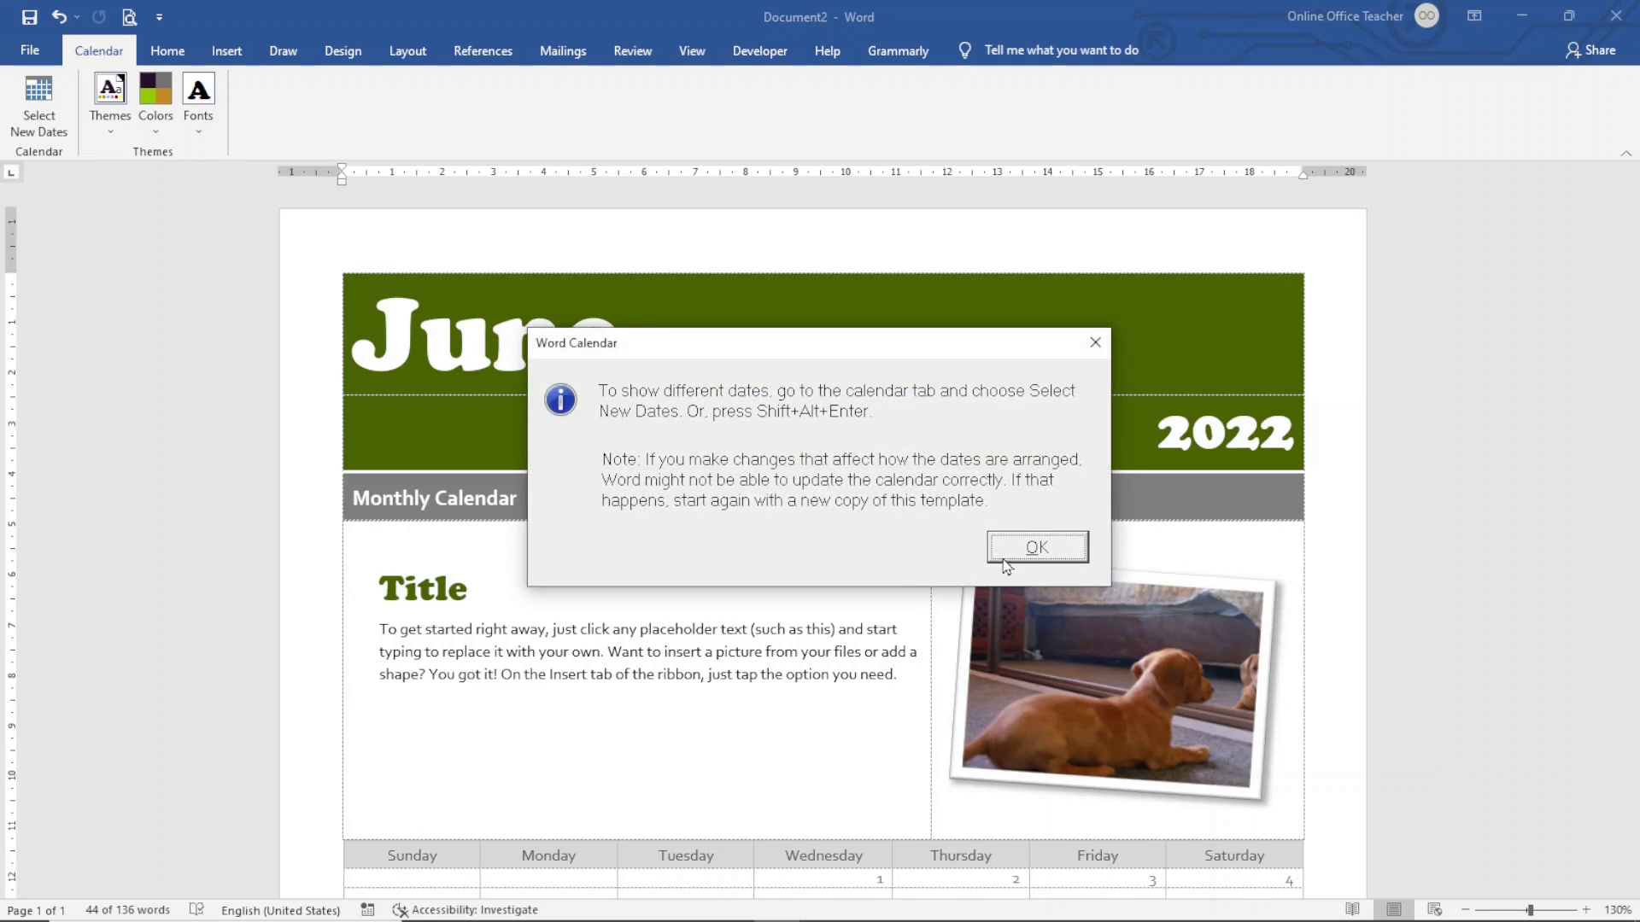
pyautogui.click(1030, 547)
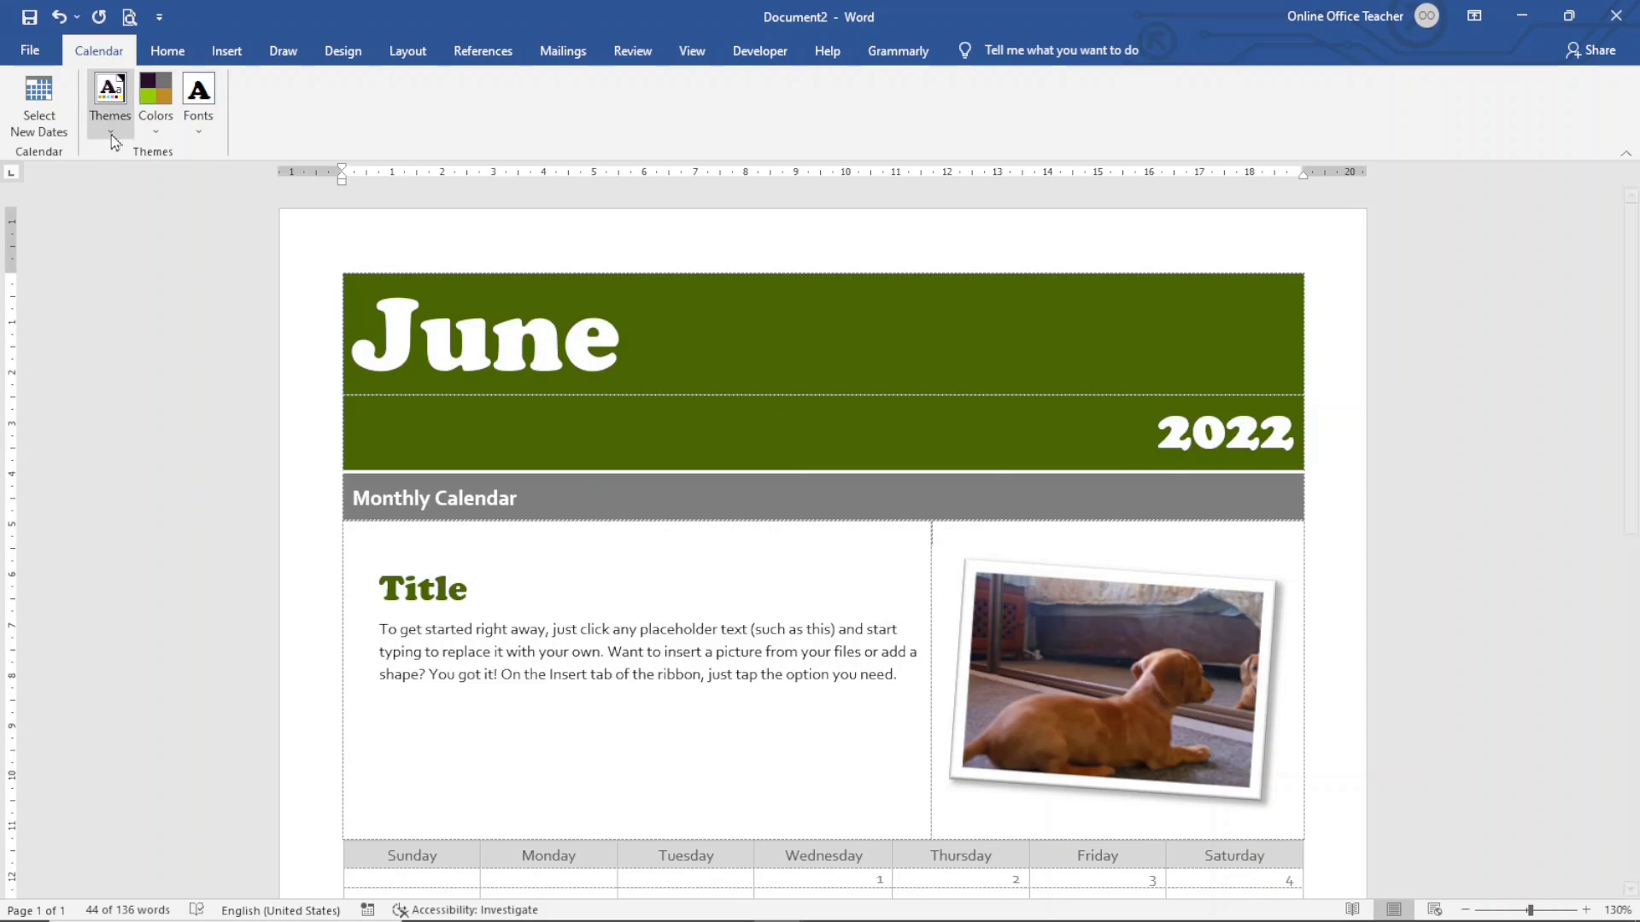
# Apply the Slice theme to the calendar and change its color set to Yellow Orange
pyautogui.click(111, 106)
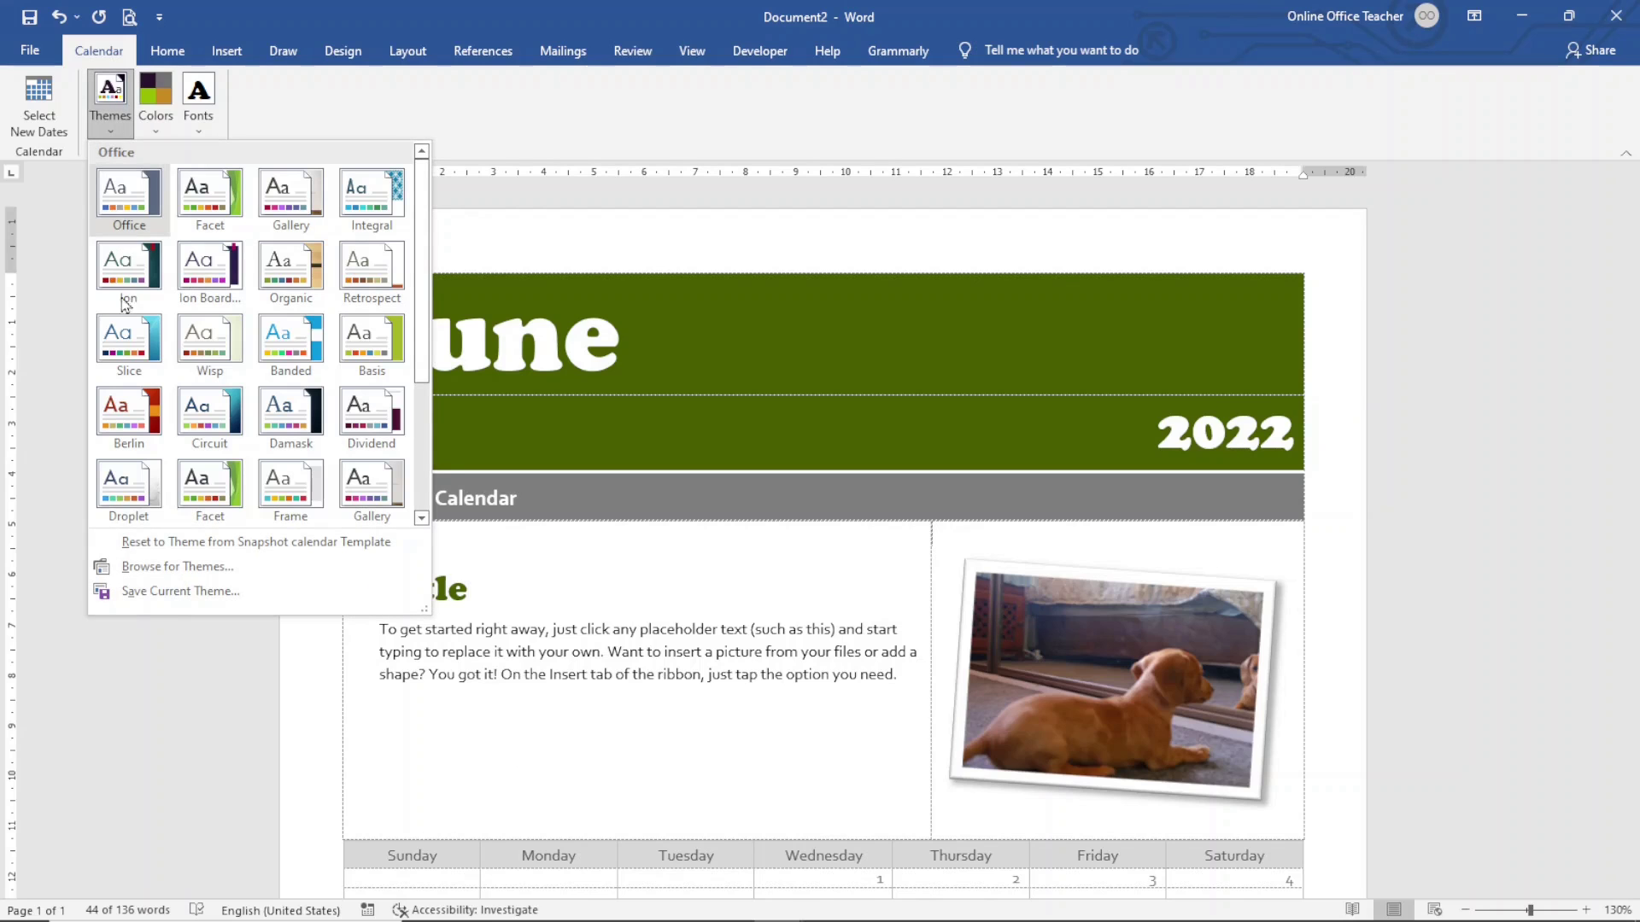
pyautogui.click(120, 346)
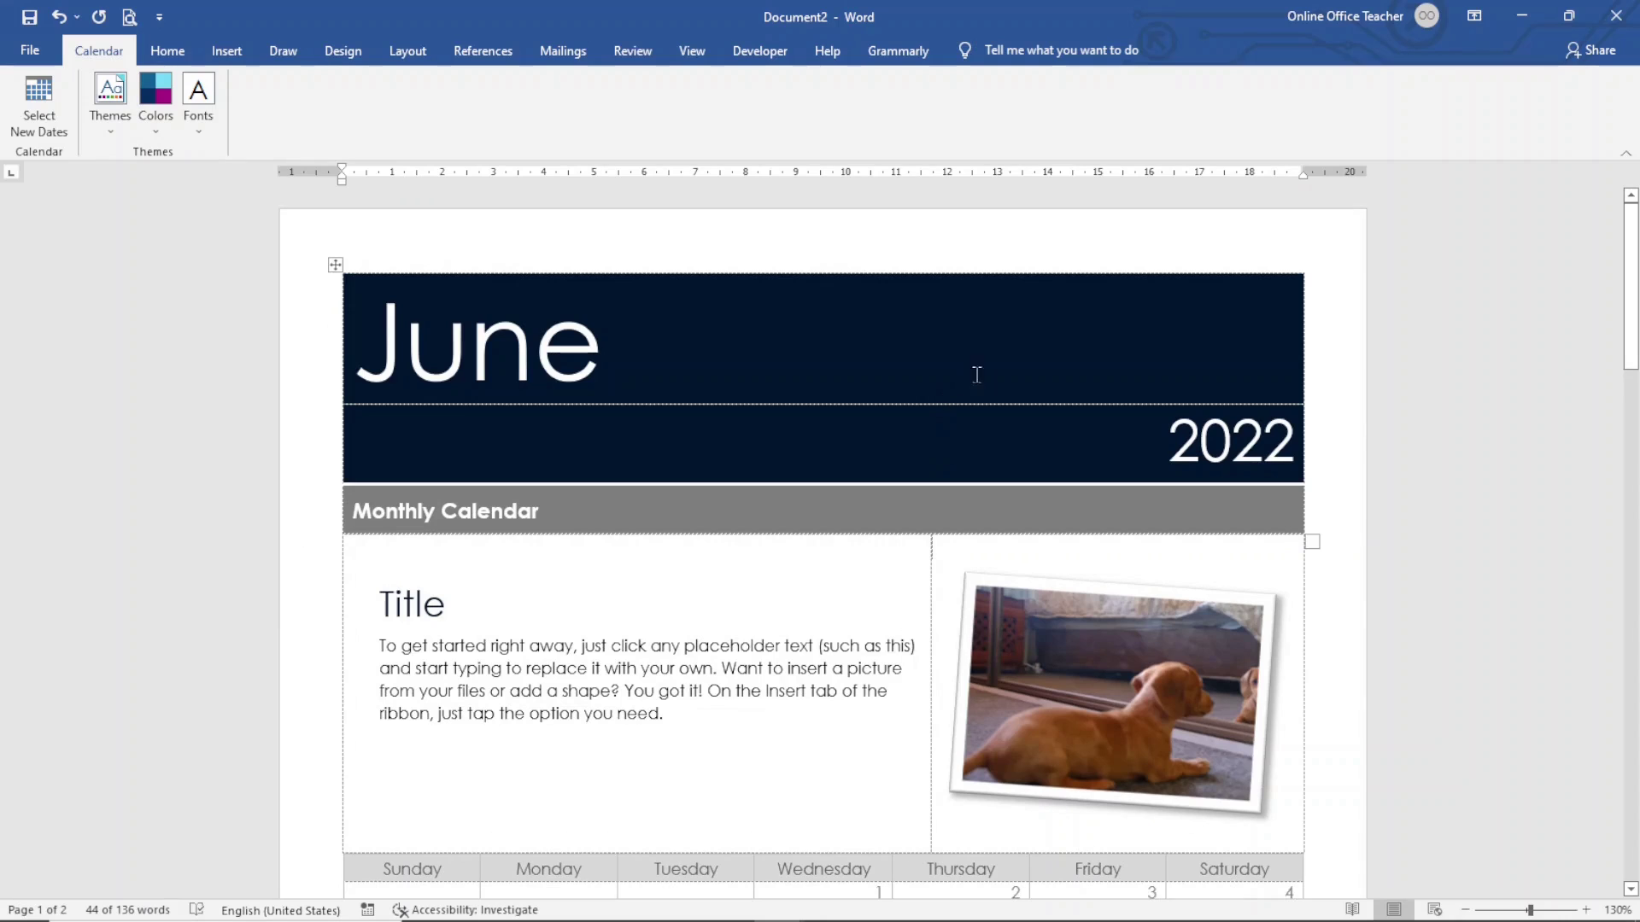
pyautogui.scroll(-3, 1021, 524)
pyautogui.scroll(3, 171, 415)
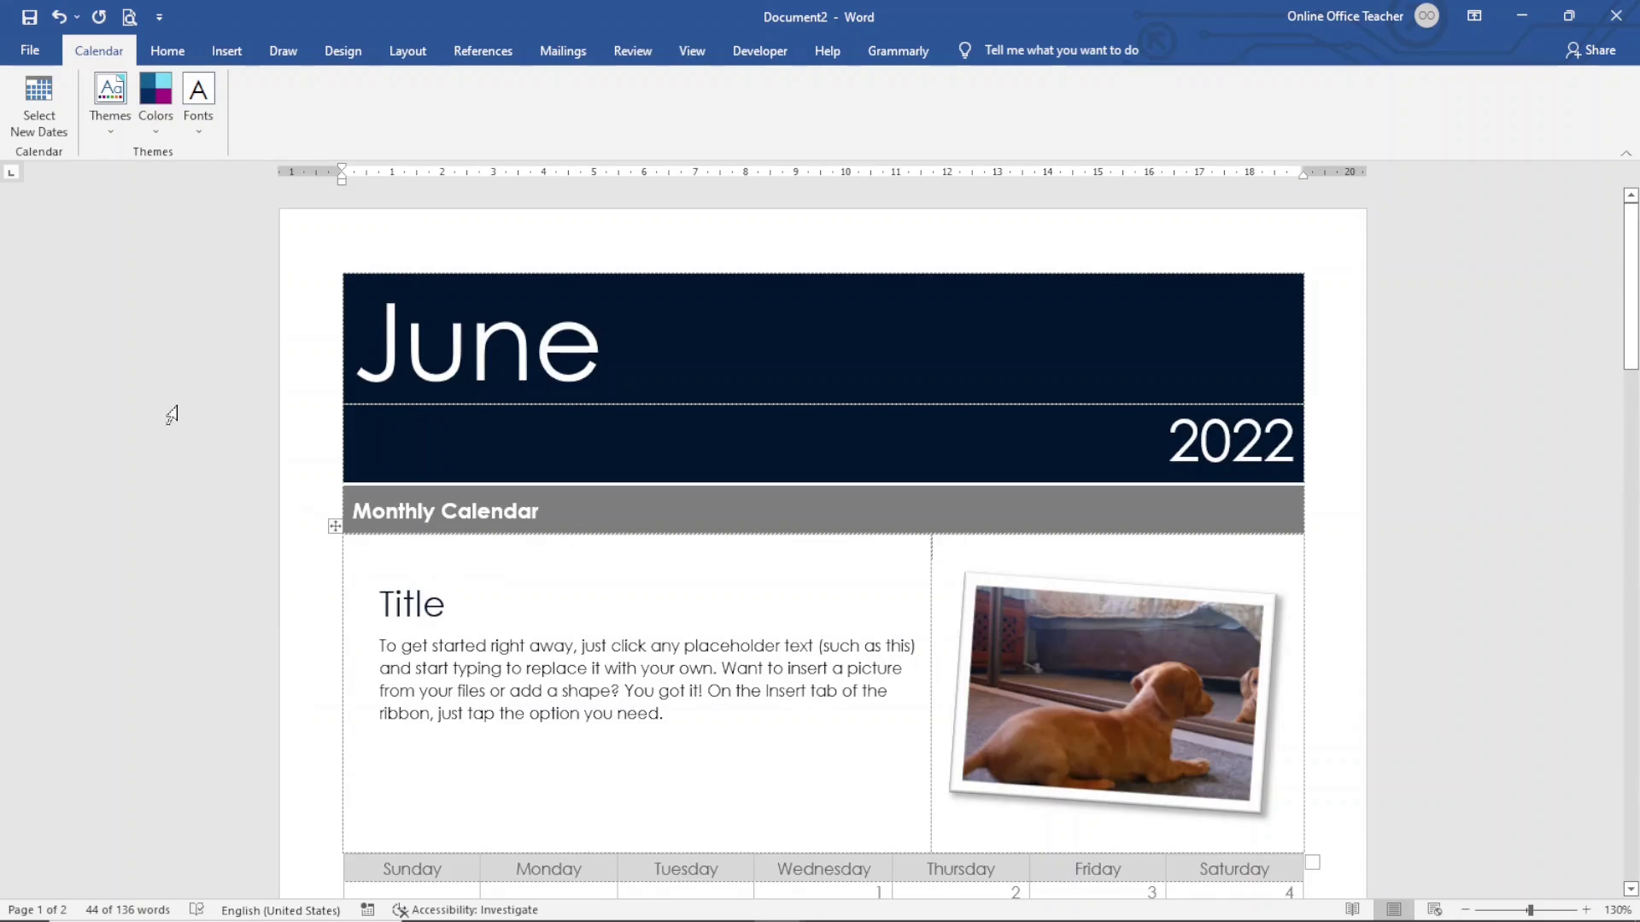
pyautogui.click(156, 100)
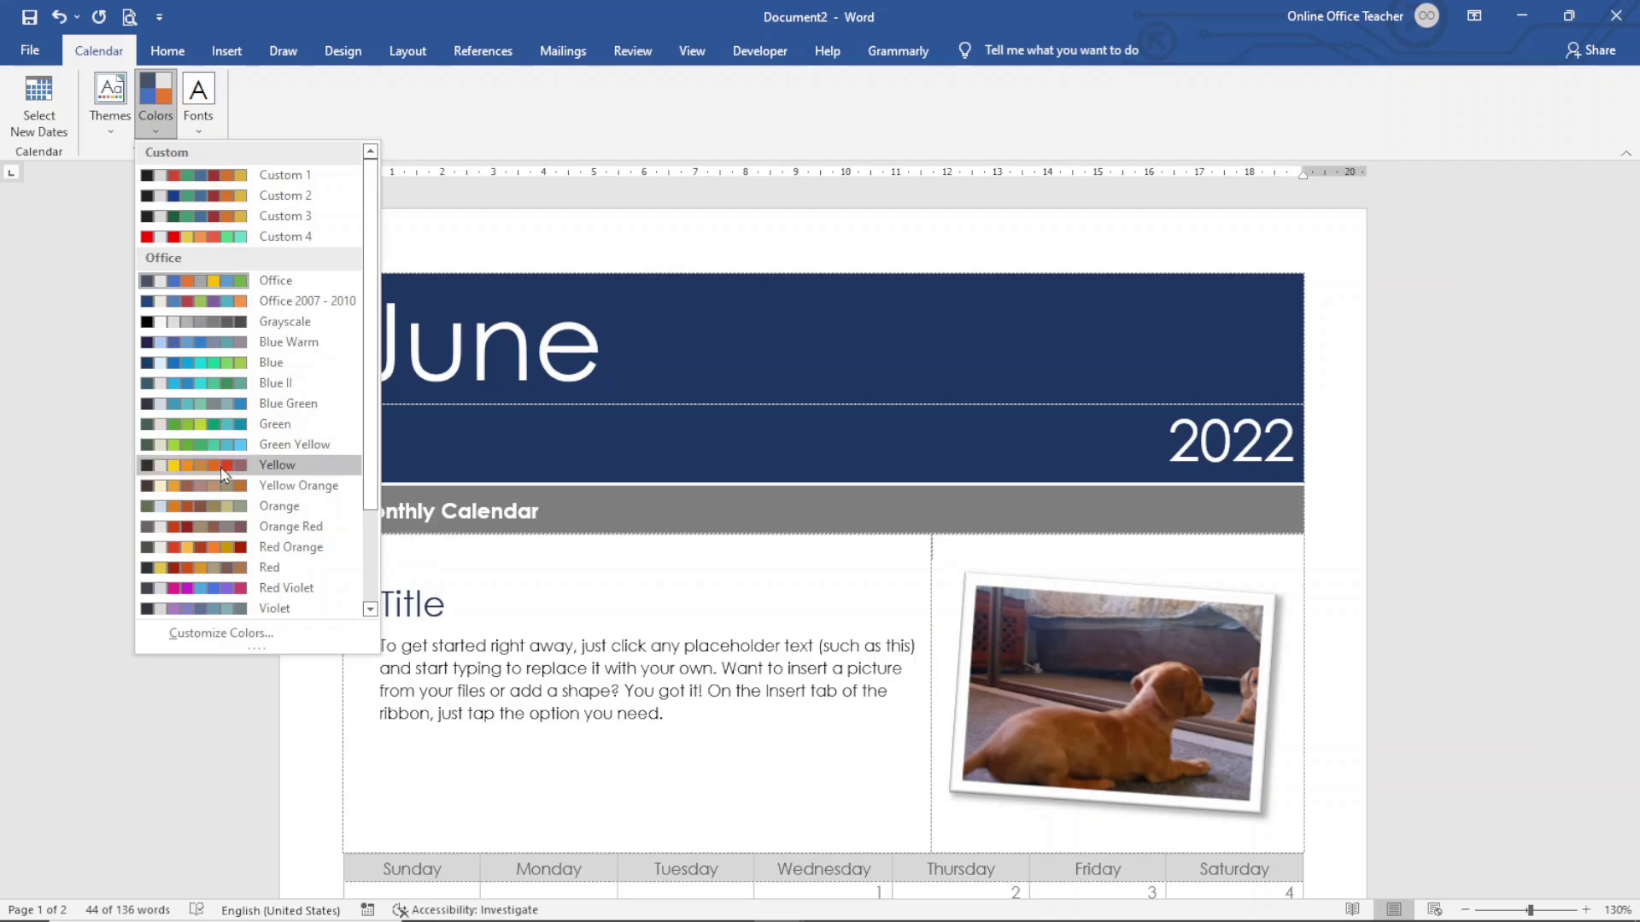
pyautogui.click(191, 486)
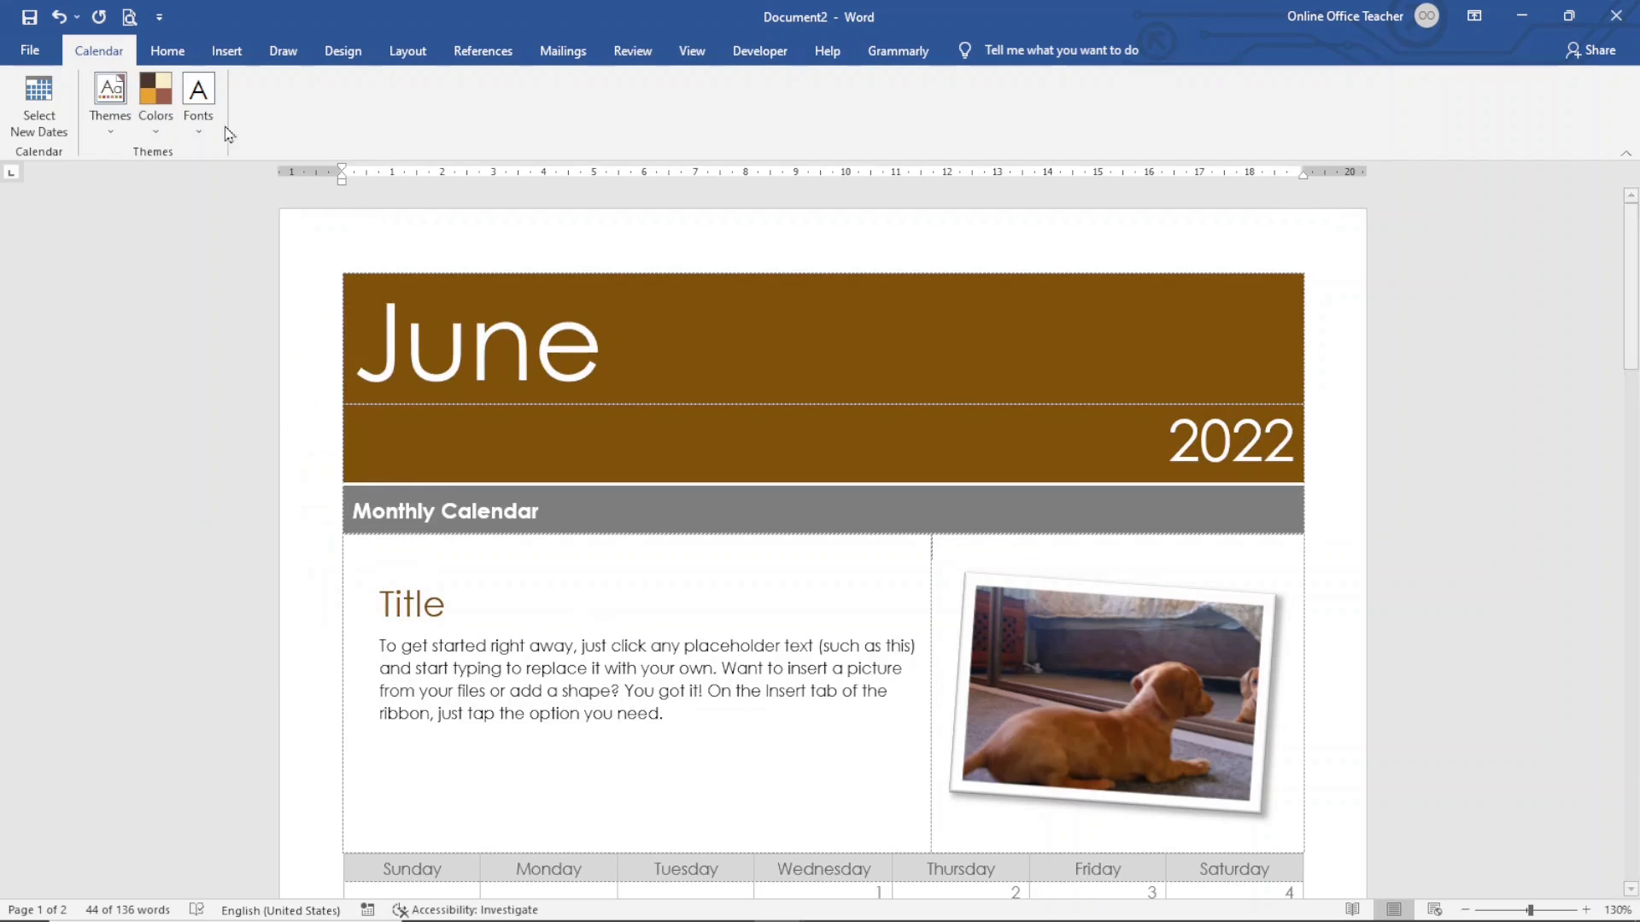
# Change the calendar's theme fonts to the Garamond-TrebuchetMs pair
pyautogui.click(200, 101)
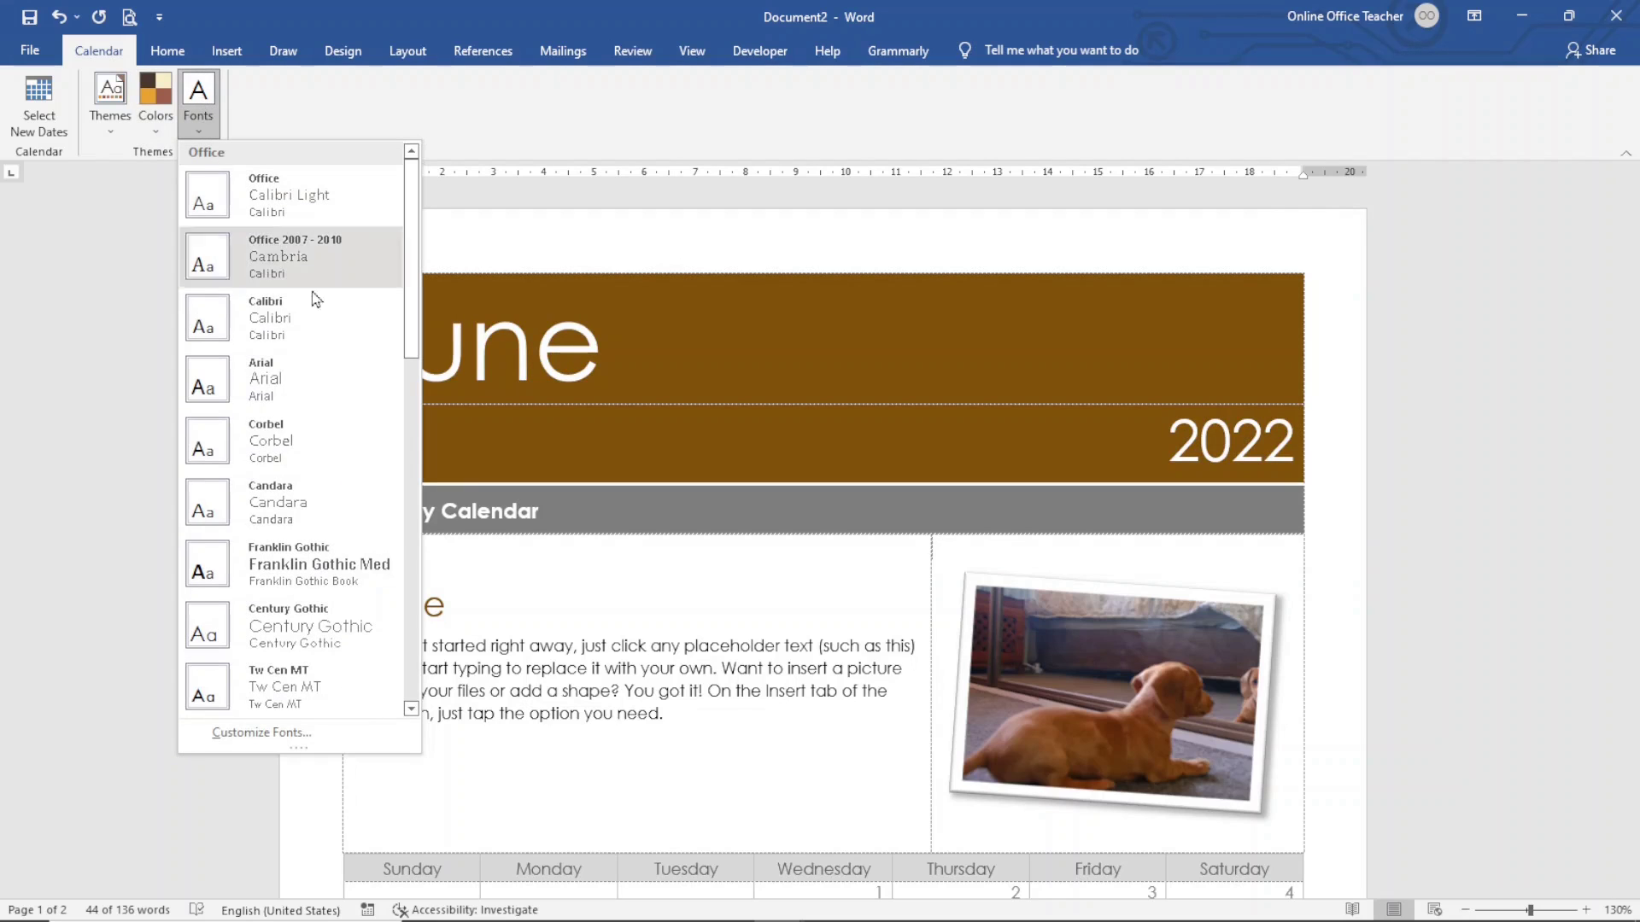
pyautogui.scroll(-5, 337, 273)
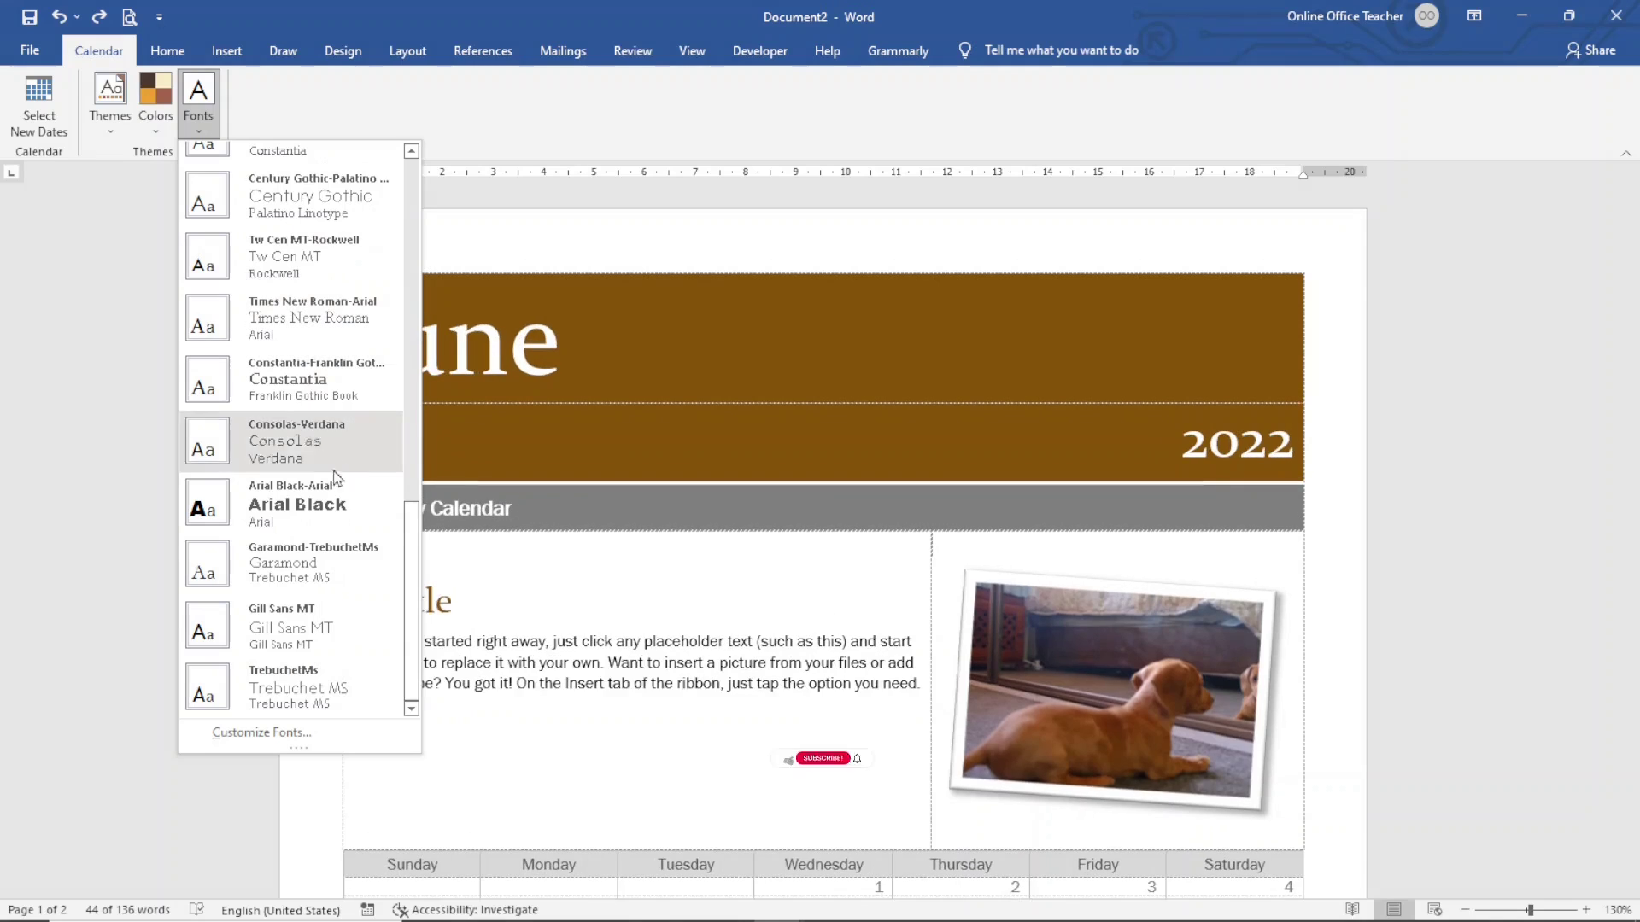
pyautogui.click(267, 580)
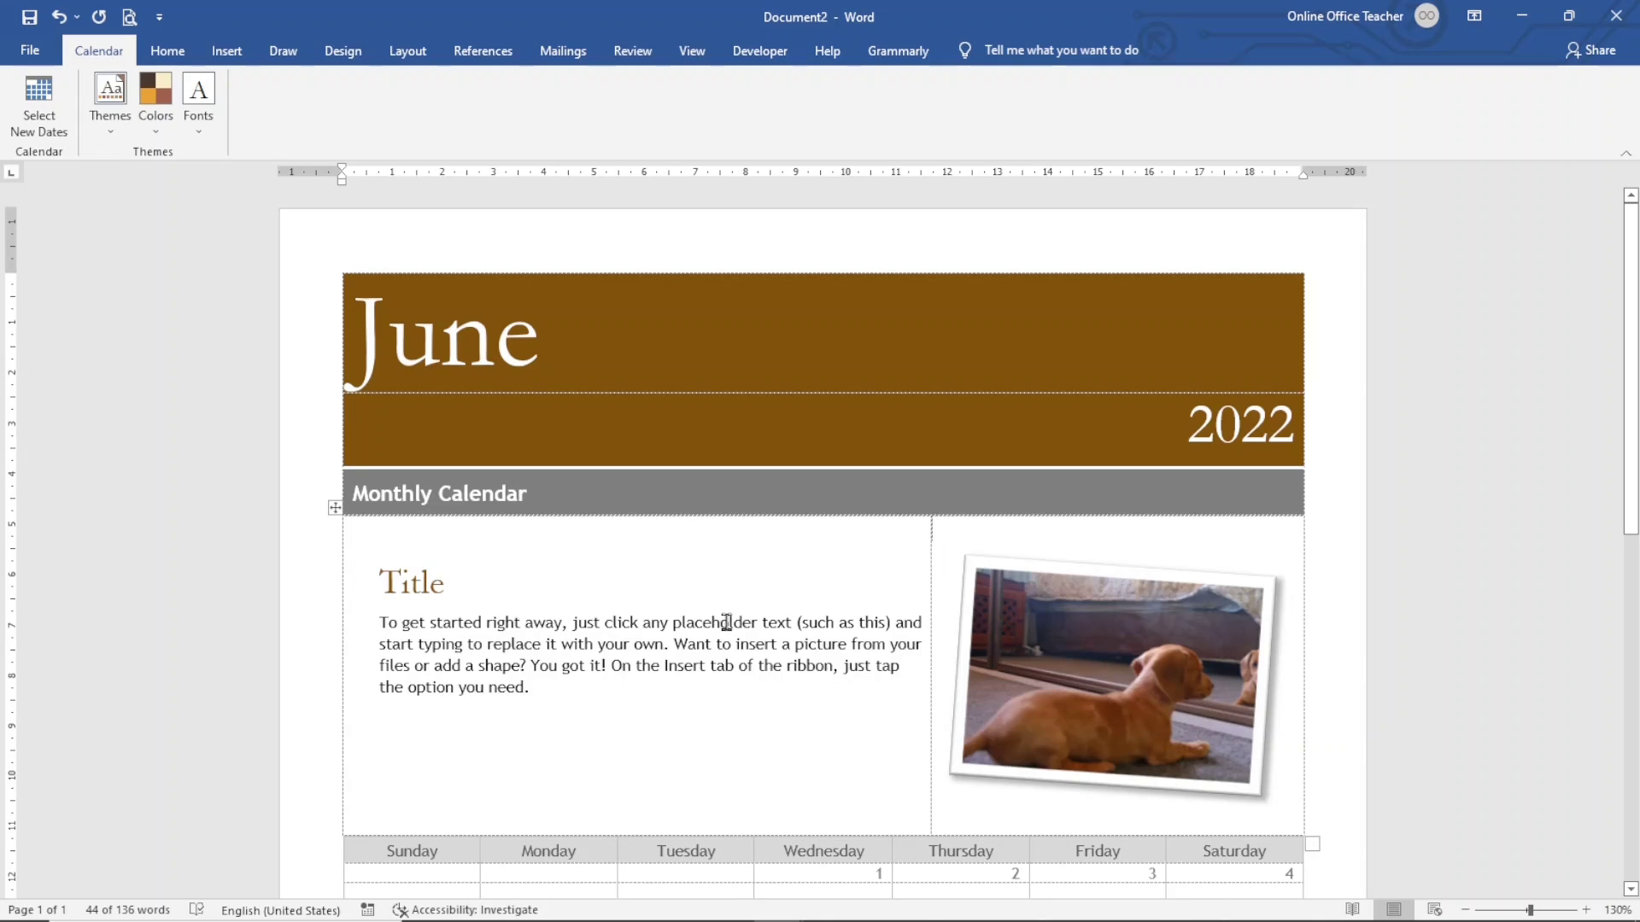
# Create a new blank document and insert the built-in Calendar 2 quick table
pyautogui.hotkey('ctrl', 'n')
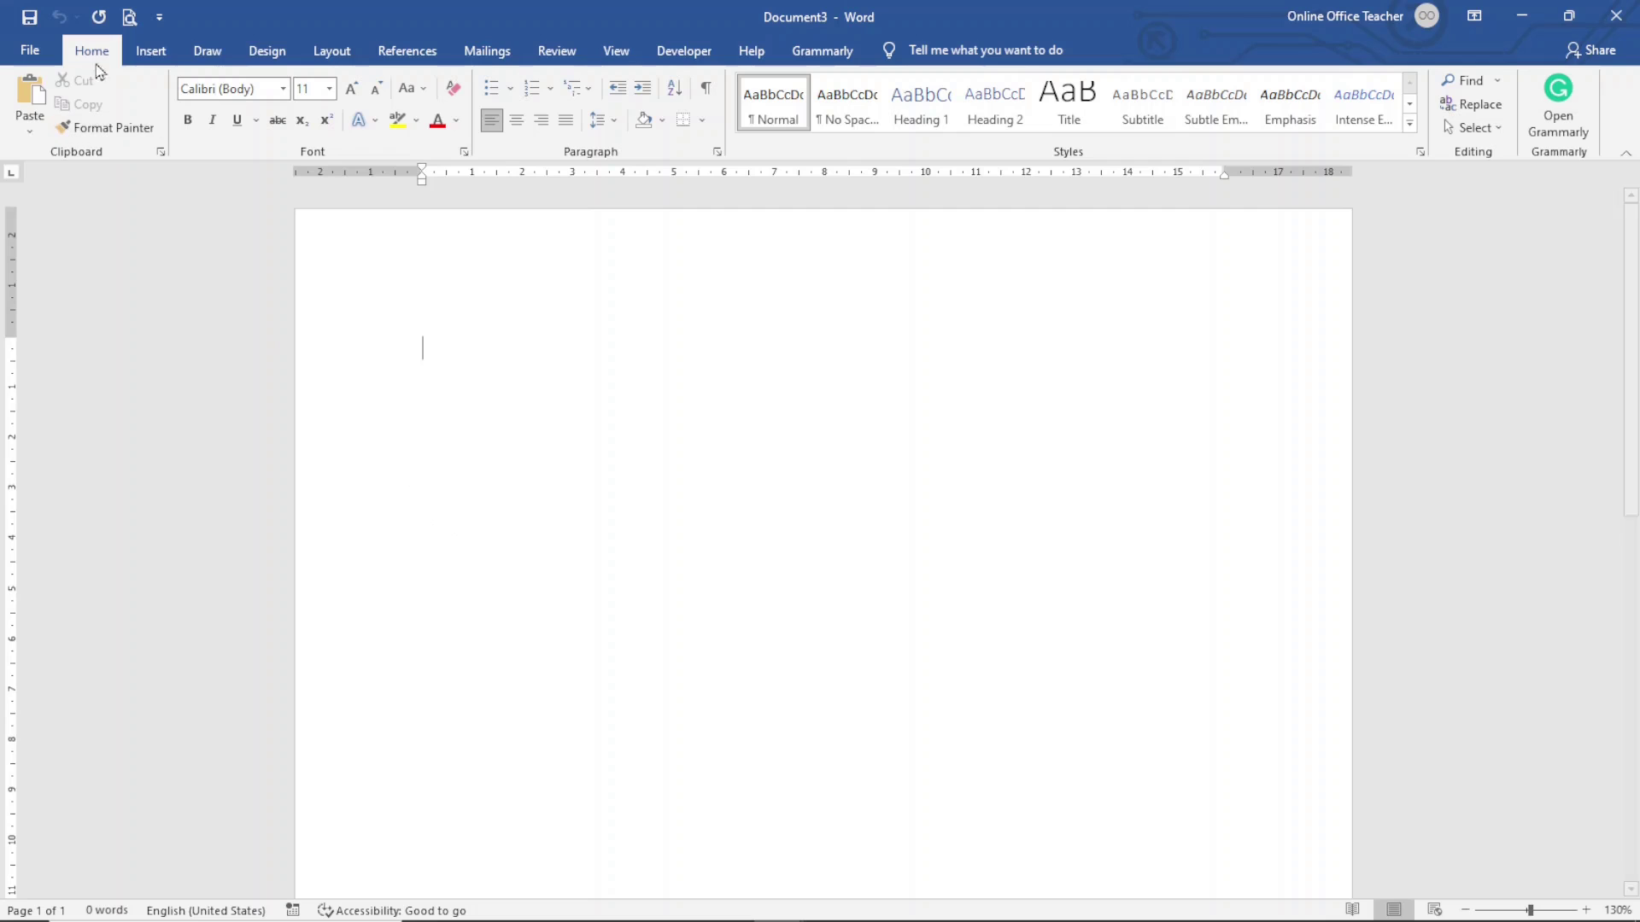
pyautogui.click(151, 51)
pyautogui.click(156, 119)
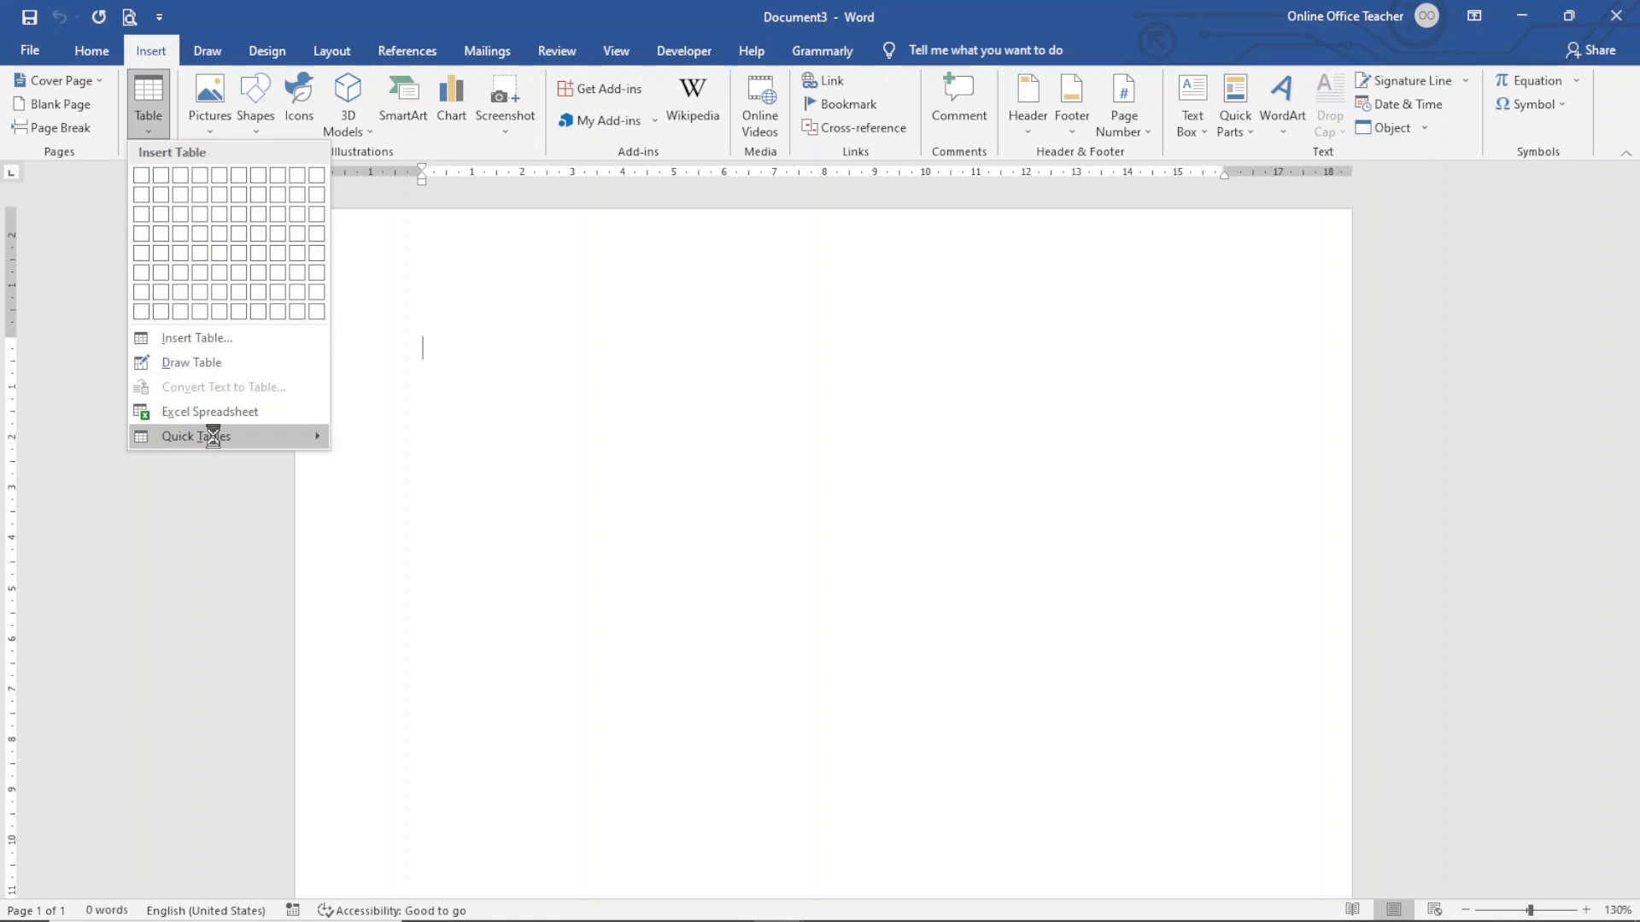
pyautogui.moveTo(280, 437)
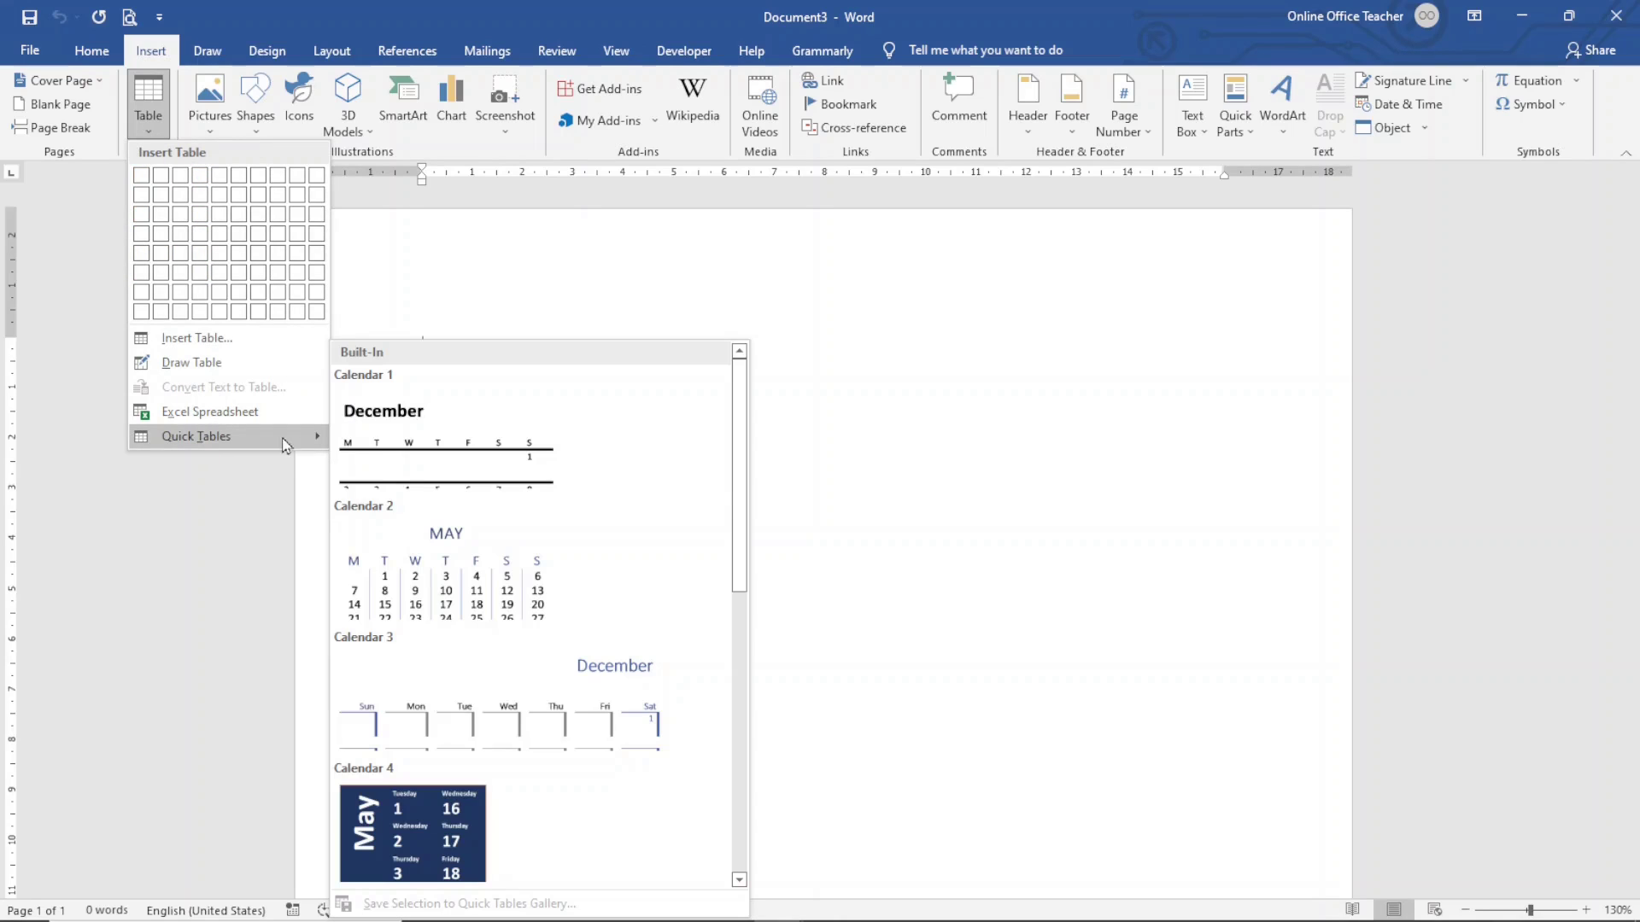
pyautogui.scroll(-10, 522, 495)
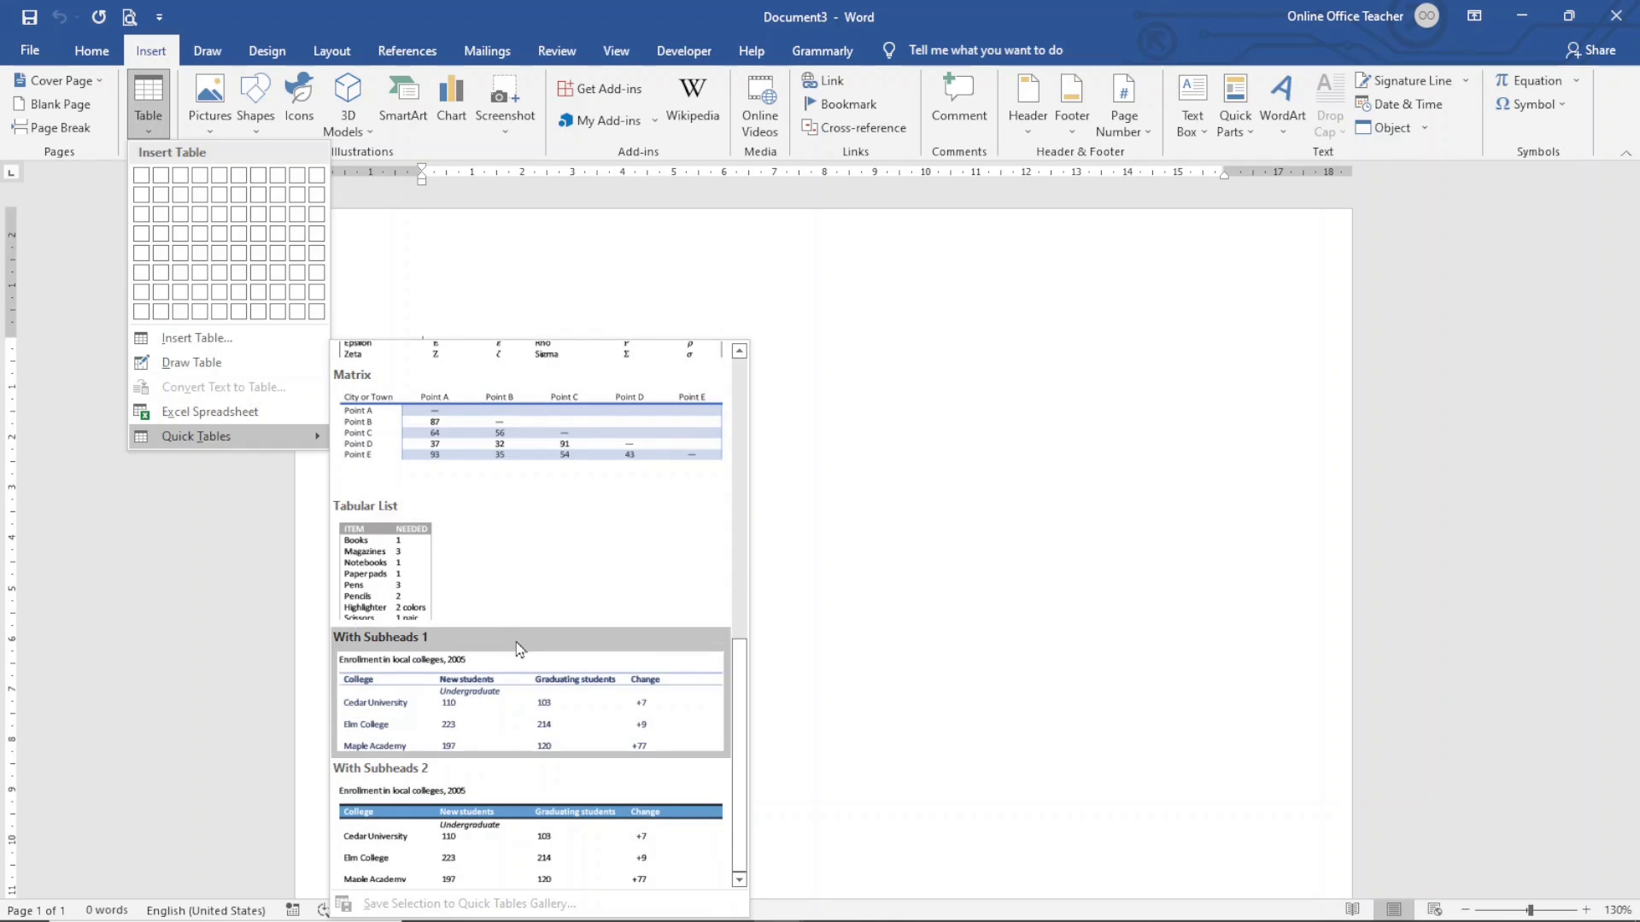
pyautogui.scroll(10, 521, 555)
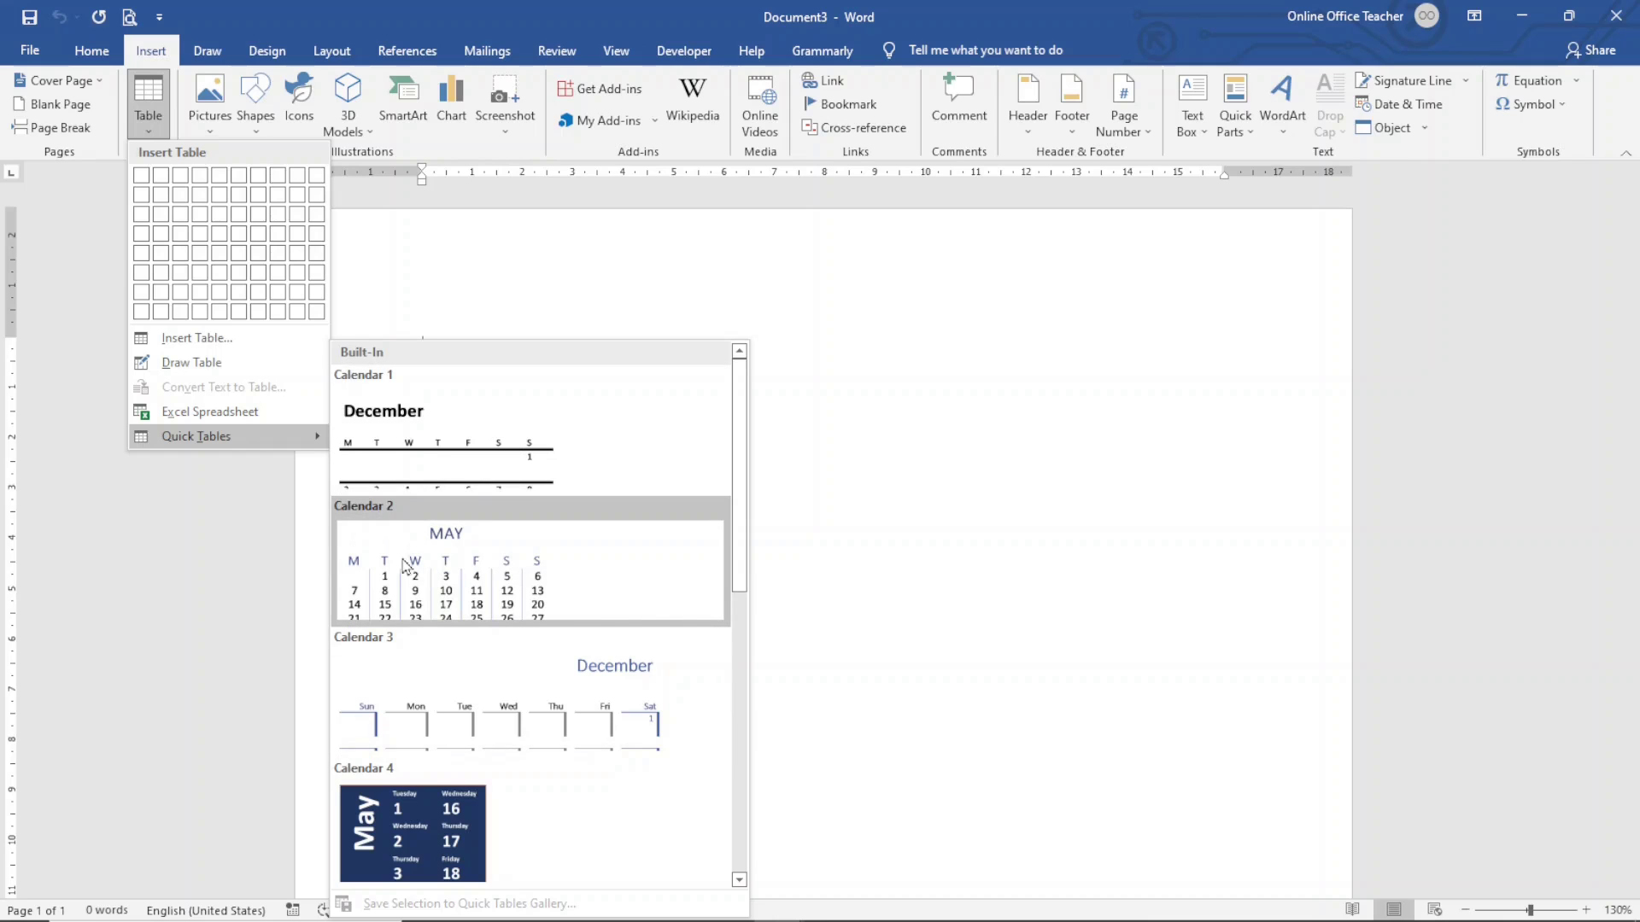
pyautogui.click(428, 570)
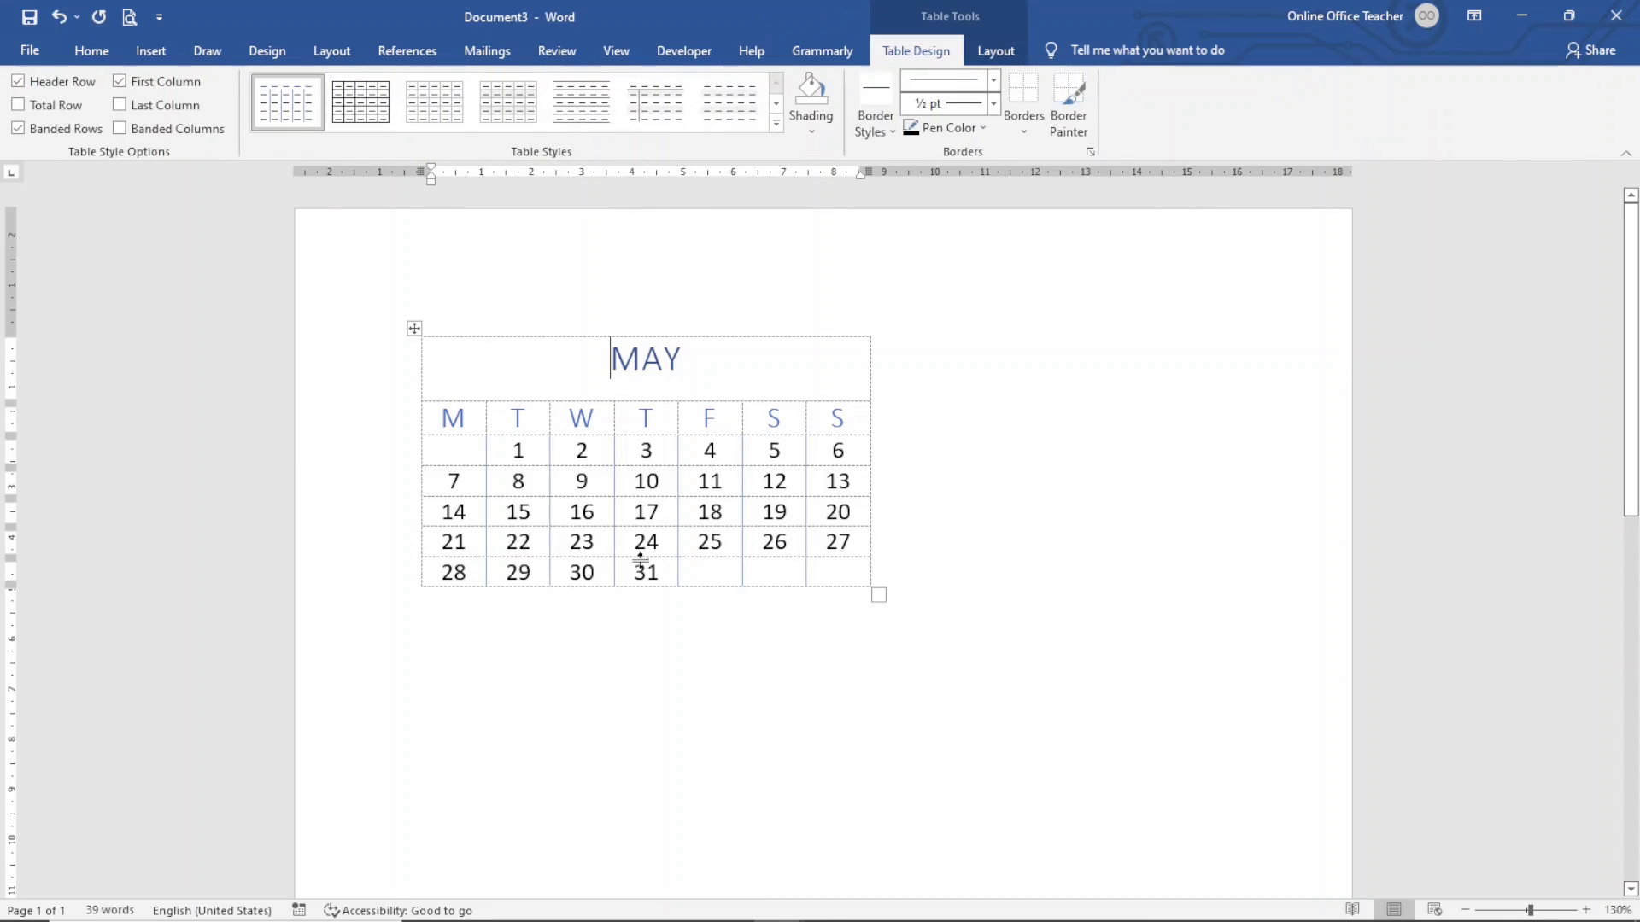
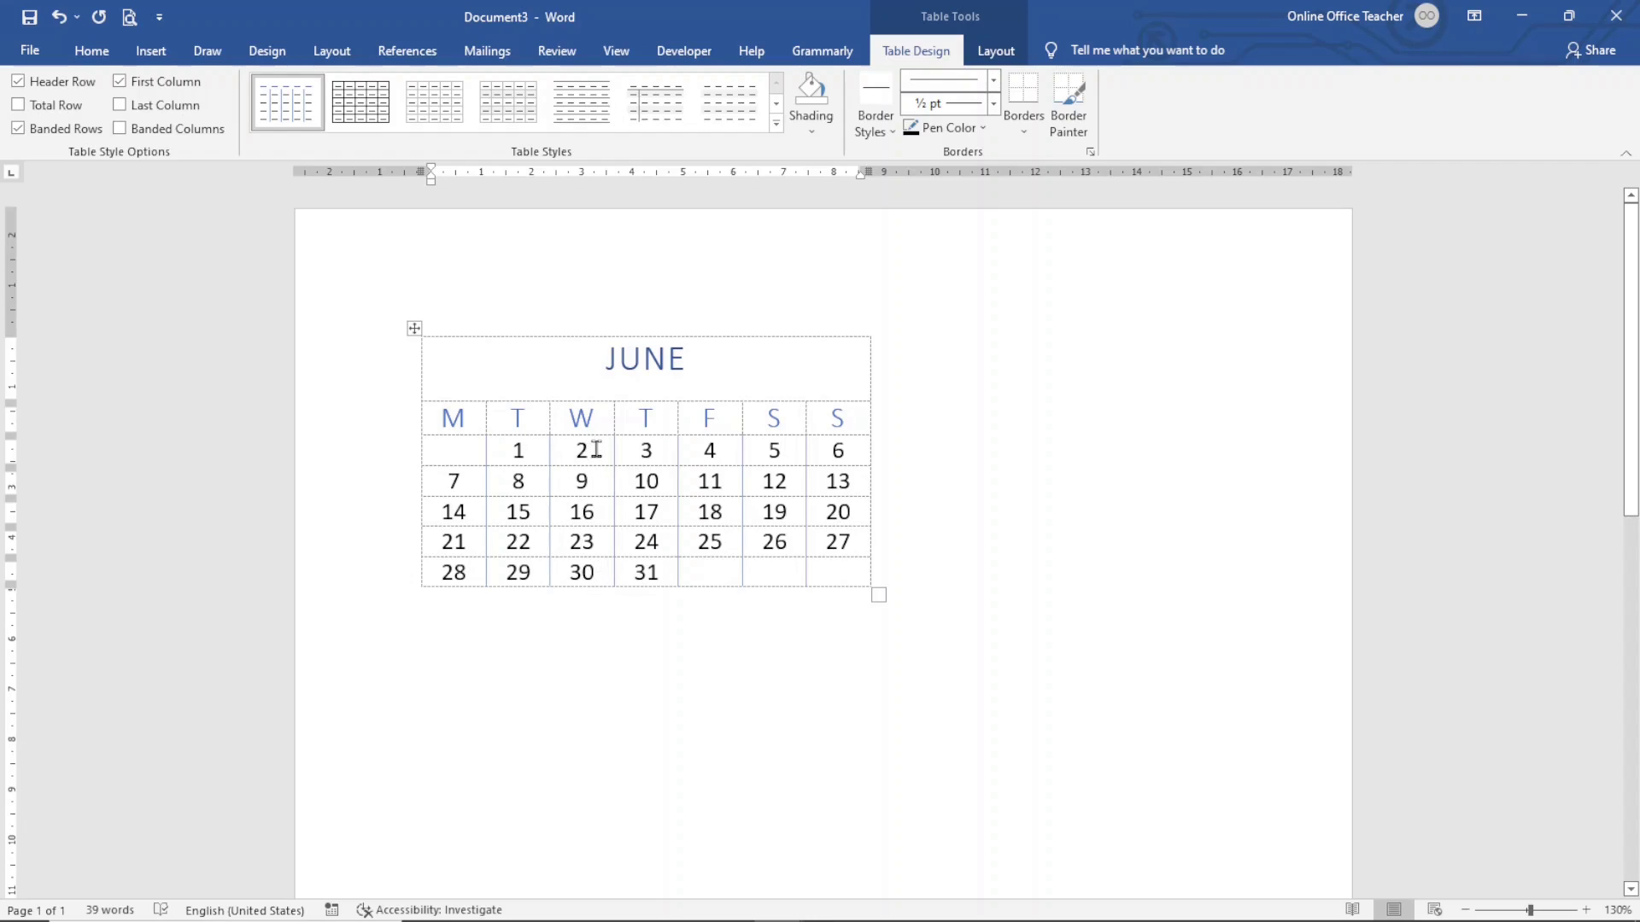
# Clear the 1 under Tuesday in the first week and enter 1 in the Wednesday cell beside it
pyautogui.click(544, 459)
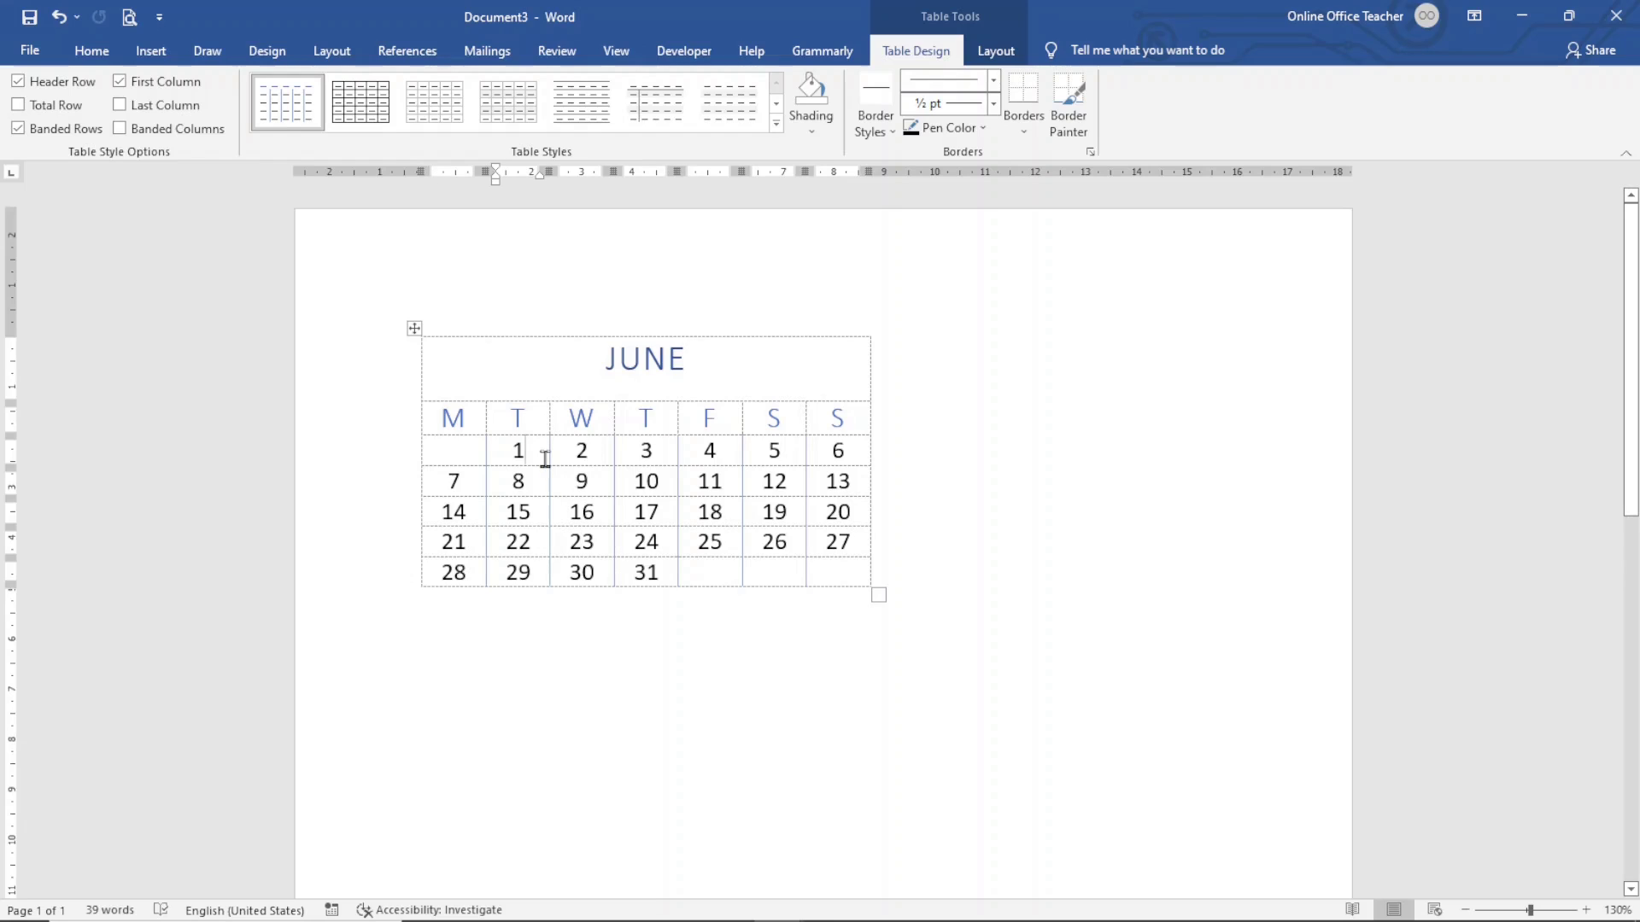
pyautogui.press('BackSpace')
pyautogui.press('Tab')
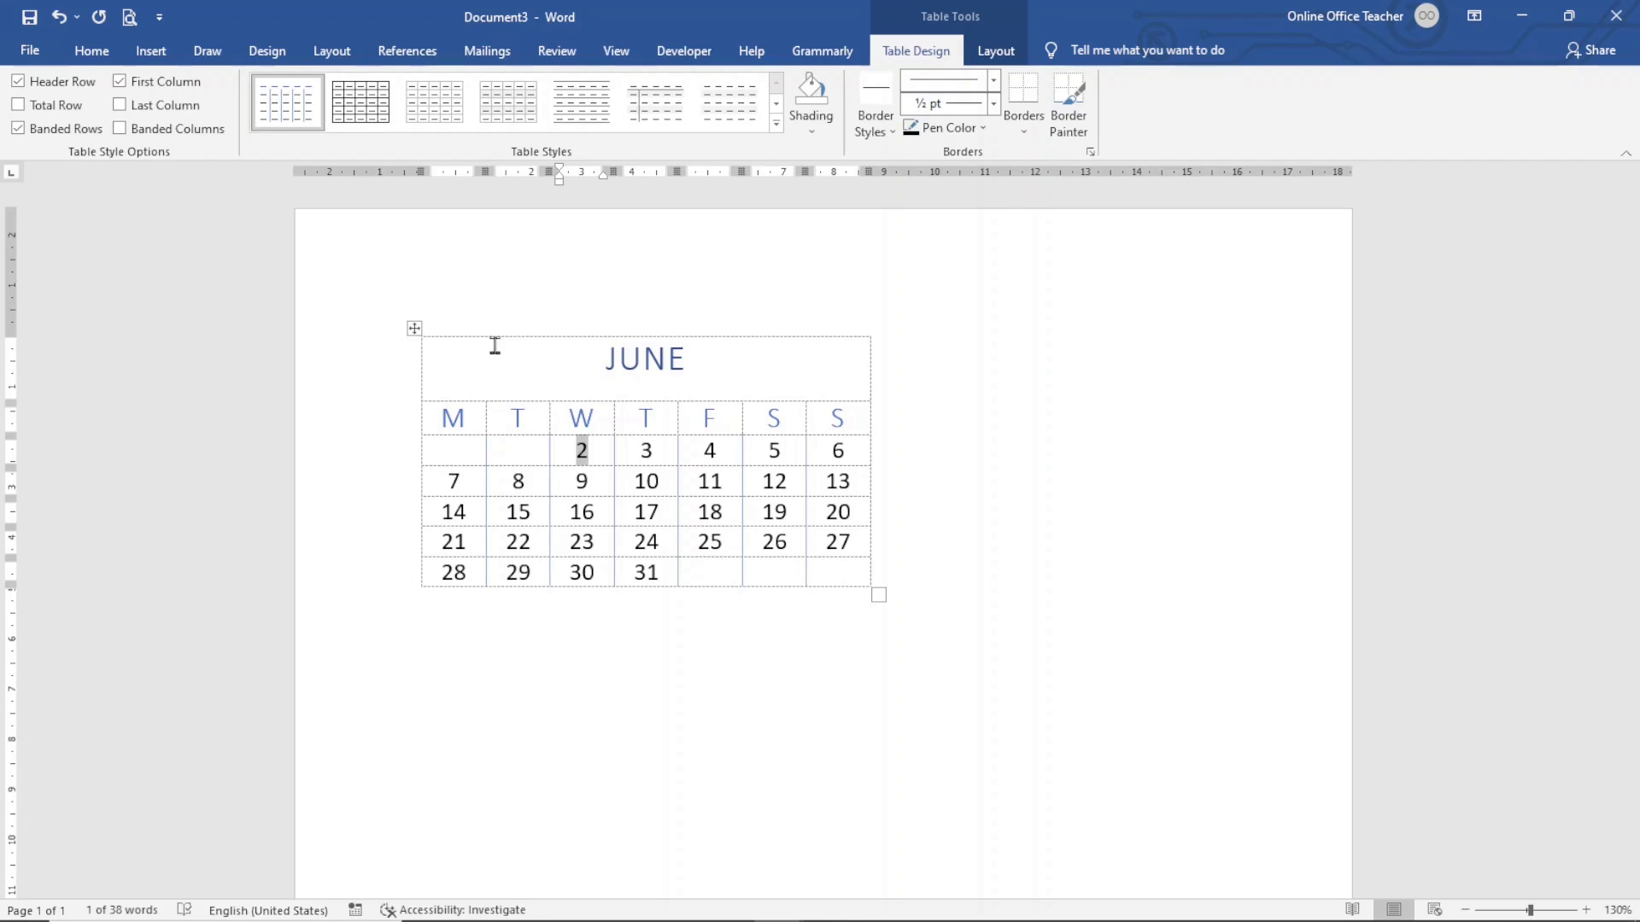
pyautogui.write('1')
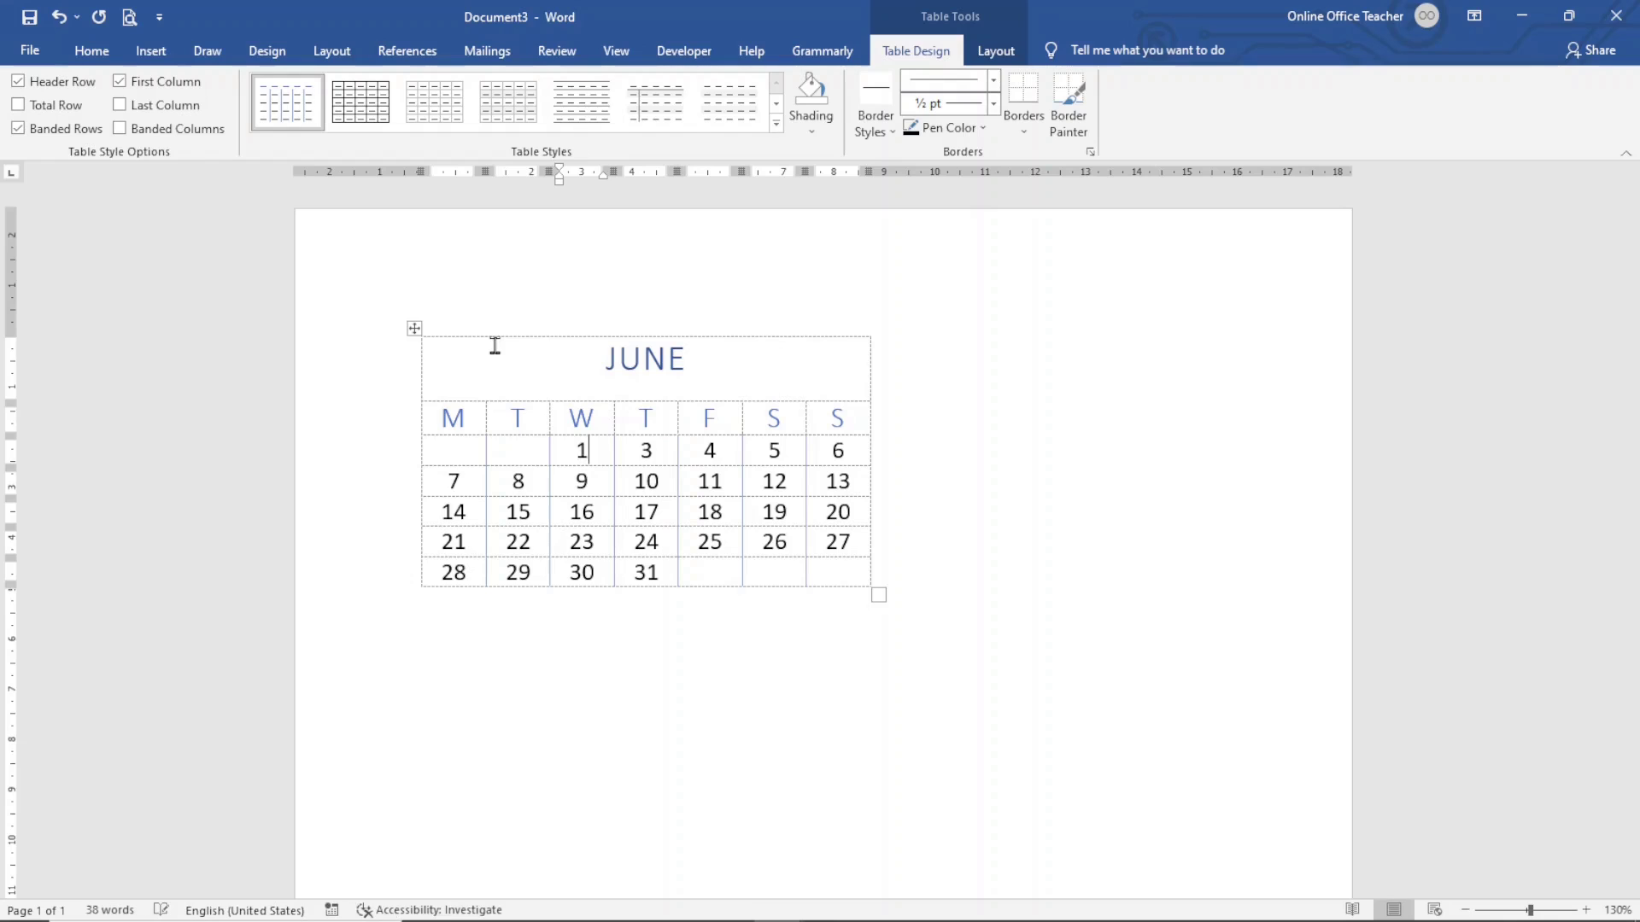
# Enter 2, 3, 4 and 5 in the Thursday to Sunday cells of the first week
pyautogui.press('Tab')
pyautogui.write('2')
pyautogui.press('Tab')
pyautogui.write('3')
pyautogui.press('Tab')
pyautogui.write('4')
pyautogui.press('Tab')
pyautogui.write('5')
# Renumber the remaining weeks consecutively, from 6 on the second Monday to 30 on the last Thursday
pyautogui.press('Tab')
pyautogui.write('6')
pyautogui.write('7\t8\t9\t10\t11\t12\t13\t14\t15\t16\t17\t18\t19\t20\t21\t22')
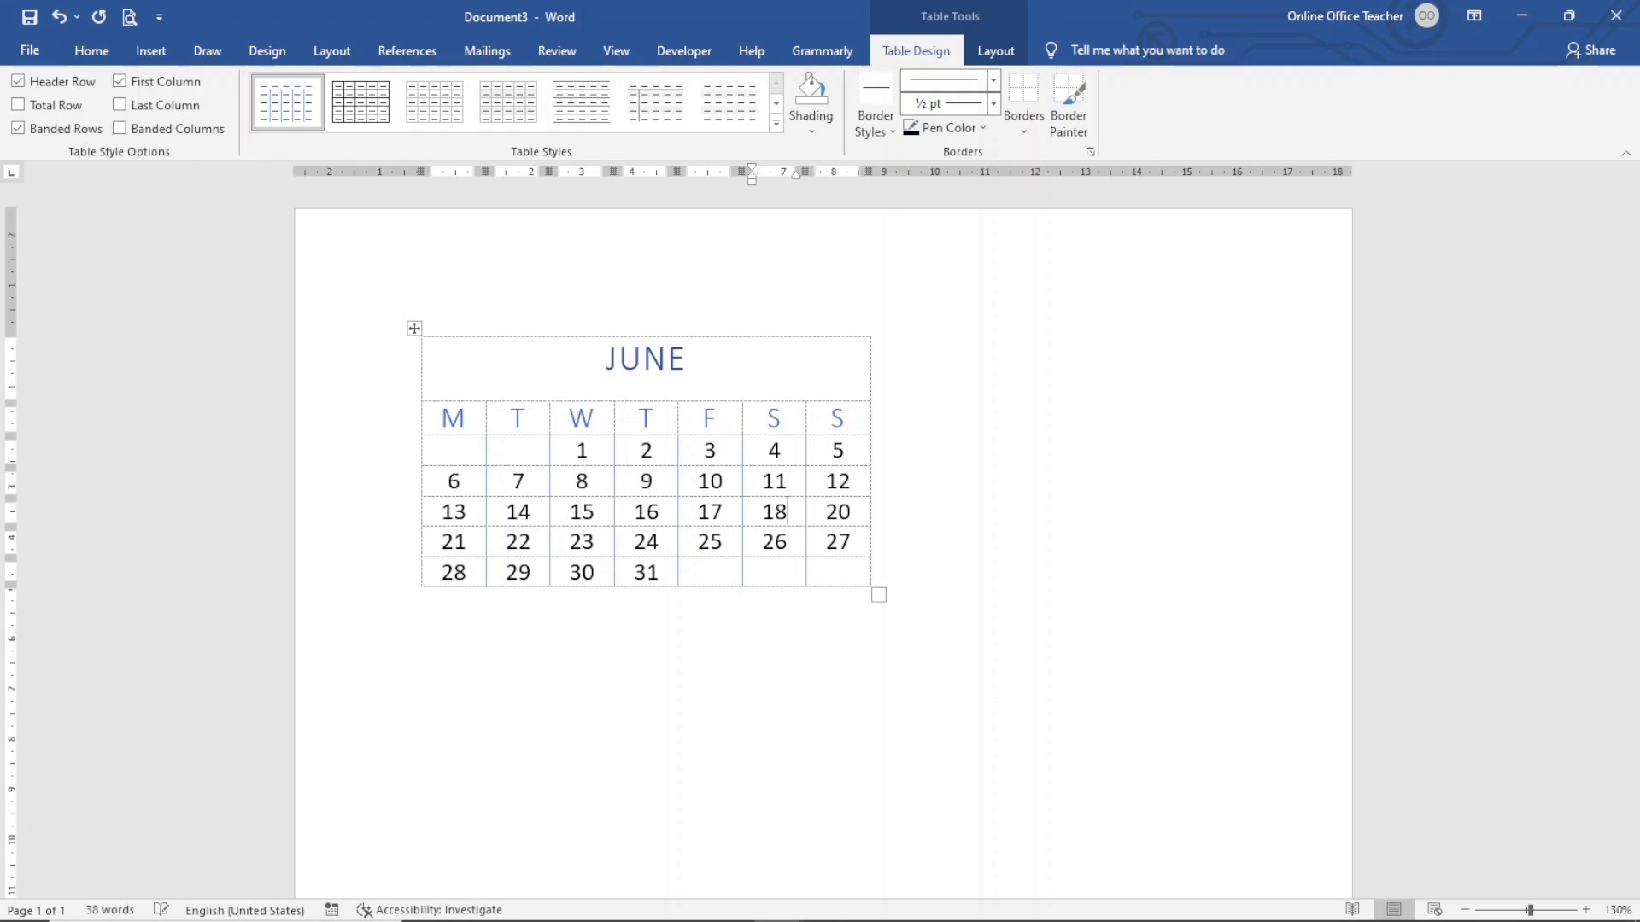
pyautogui.write('\t23\t24\t25\t26\t27\t28\t29')
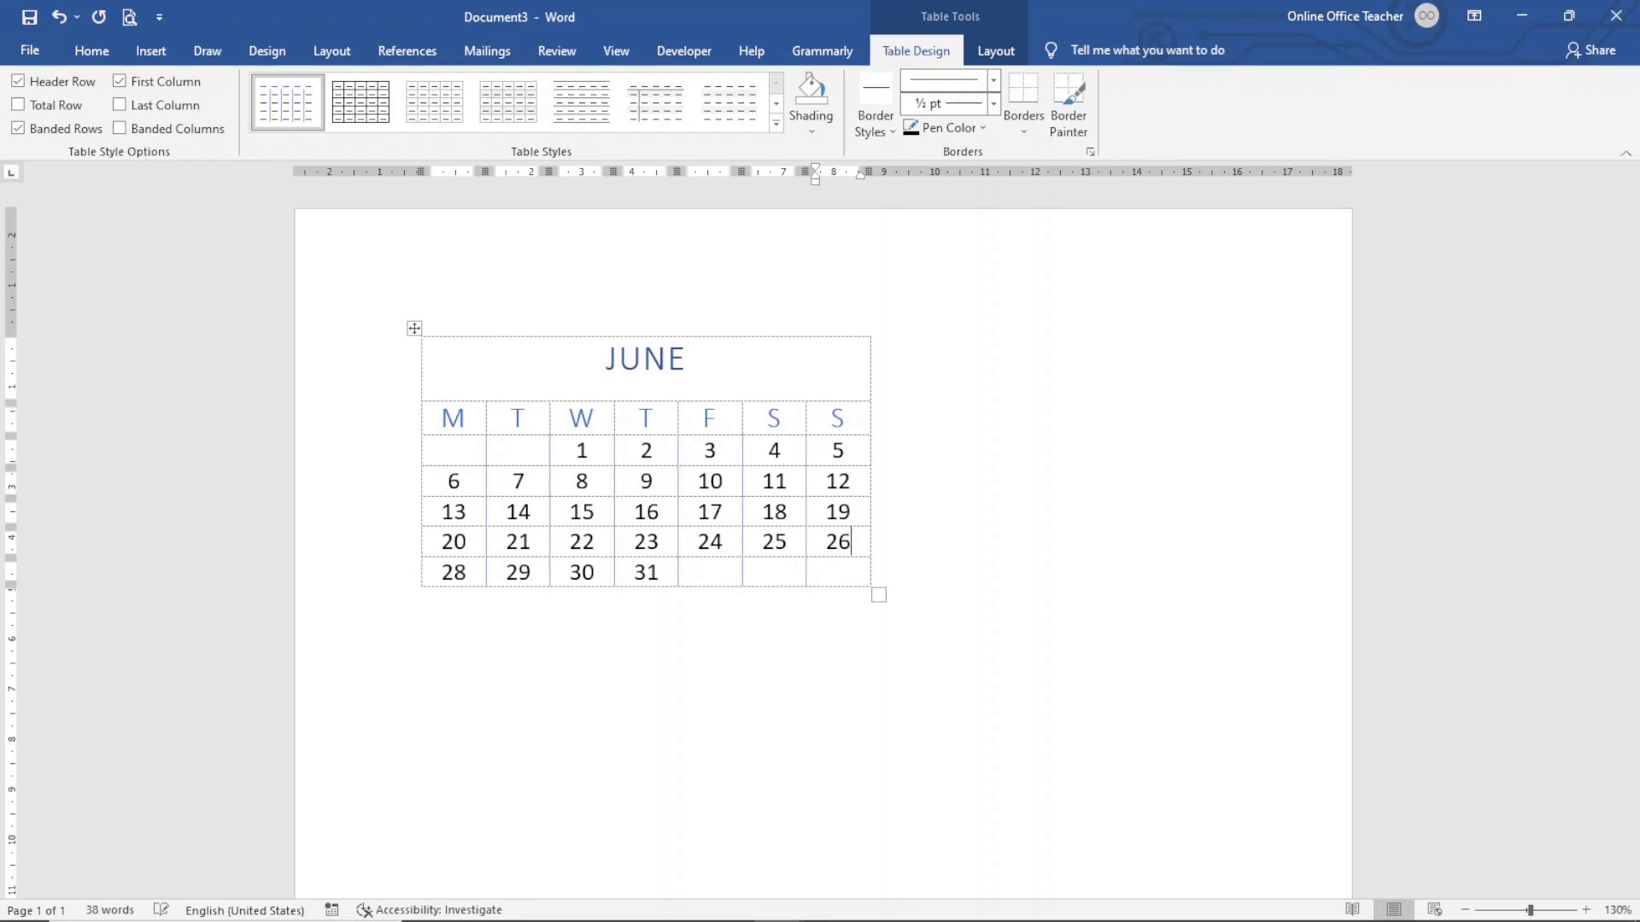
pyautogui.press('Tab')
pyautogui.write('30')
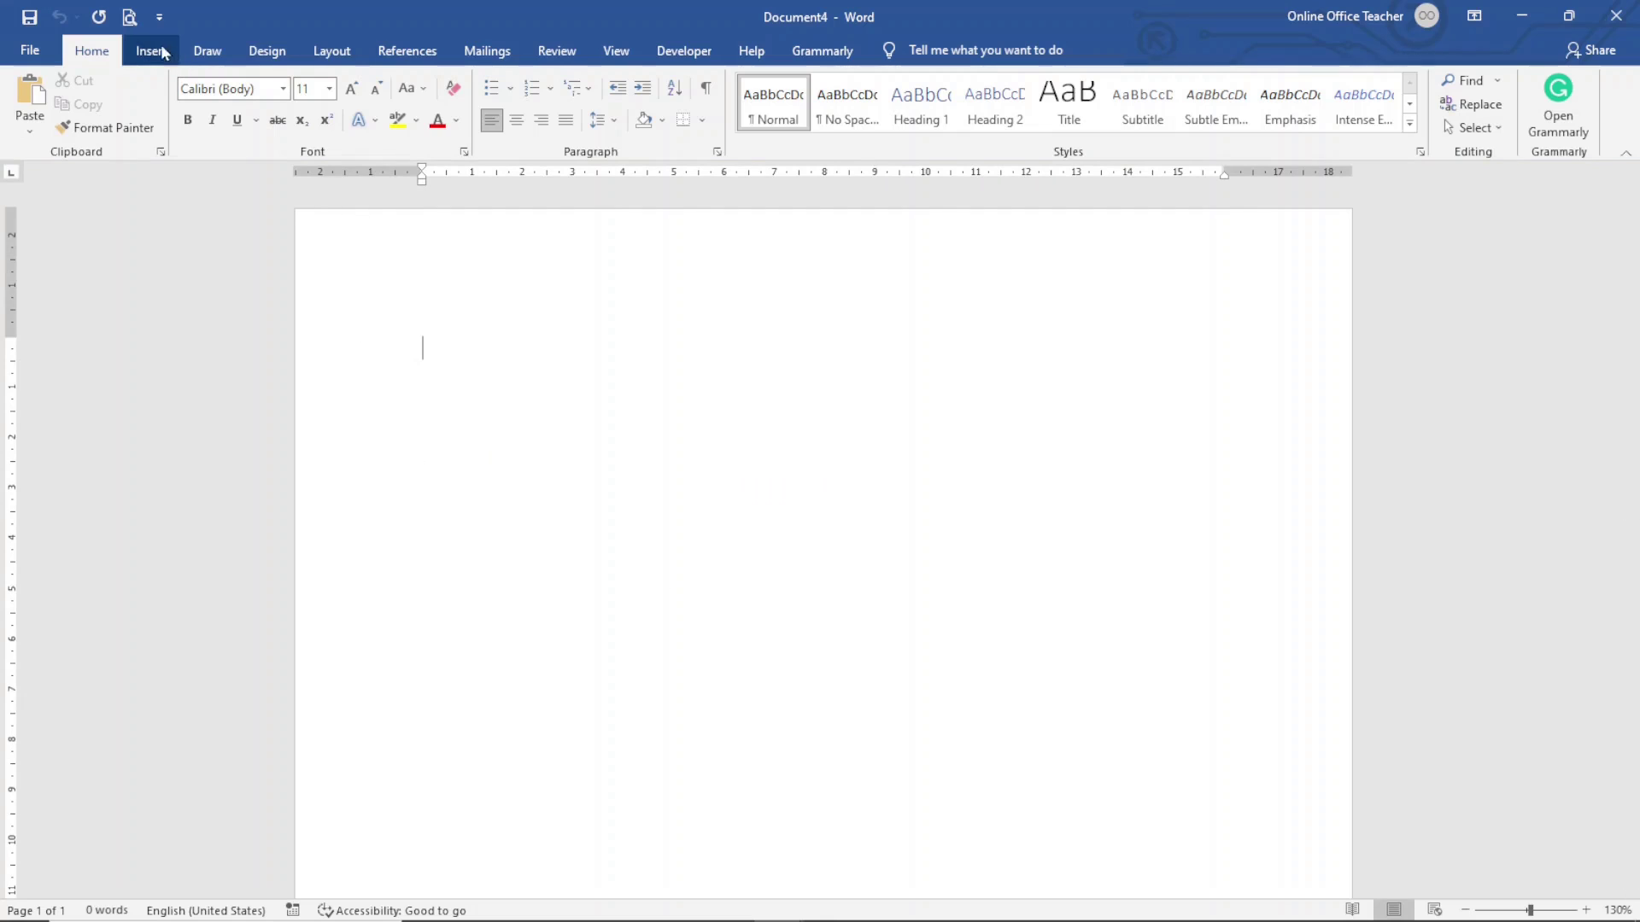
# Insert a table with seven columns and six rows in the blank document
pyautogui.click(147, 51)
pyautogui.click(149, 111)
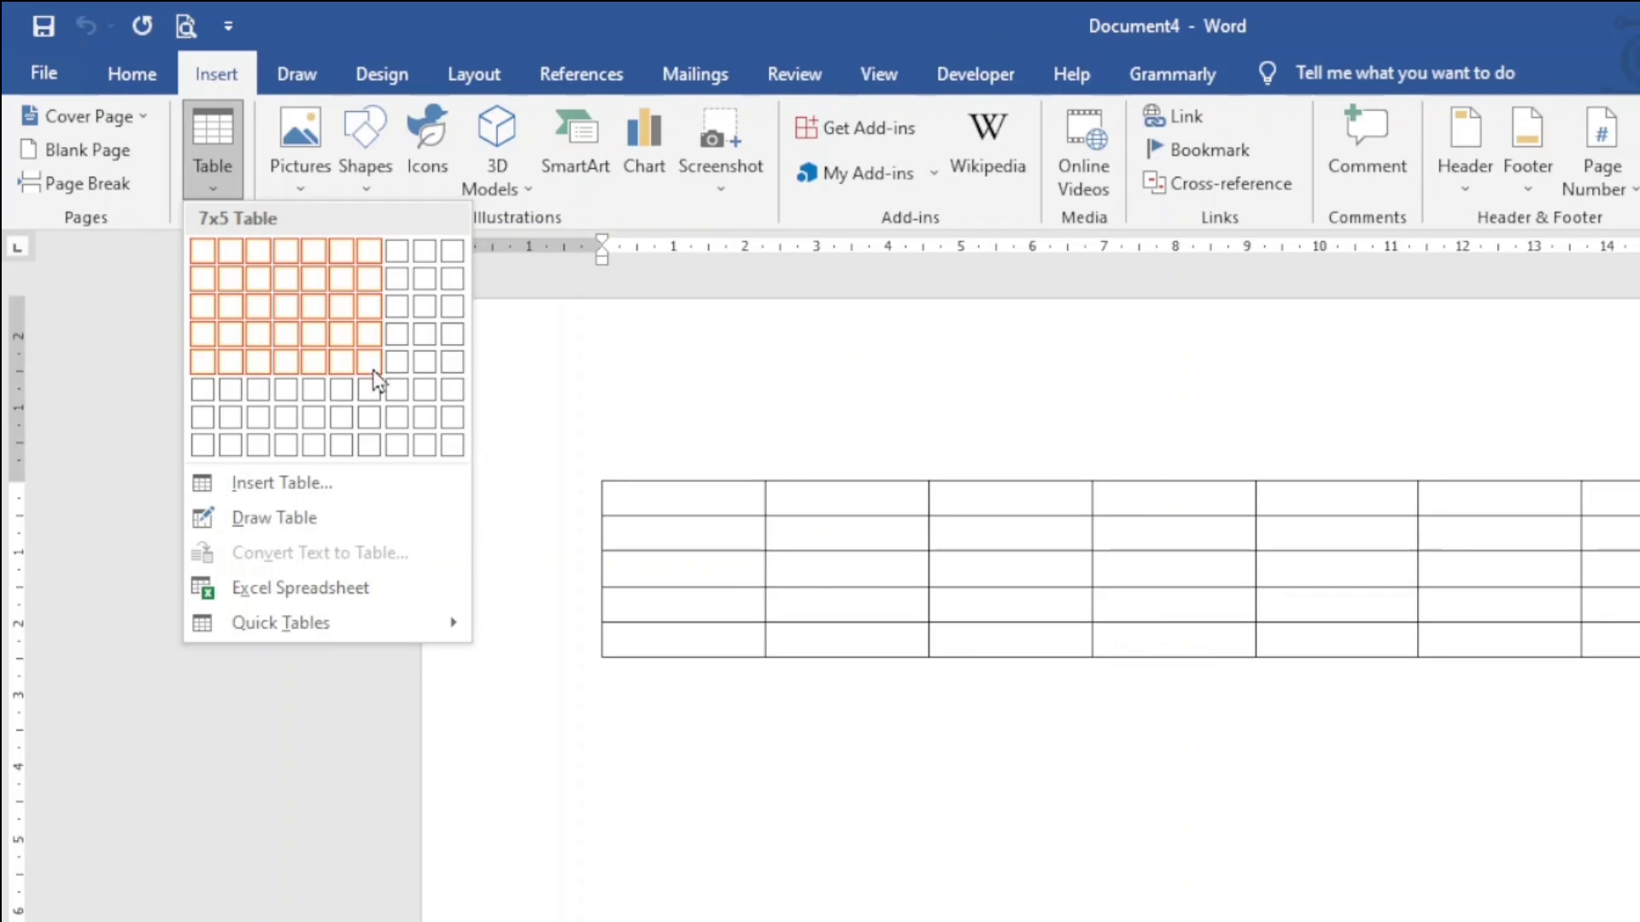
pyautogui.click(373, 397)
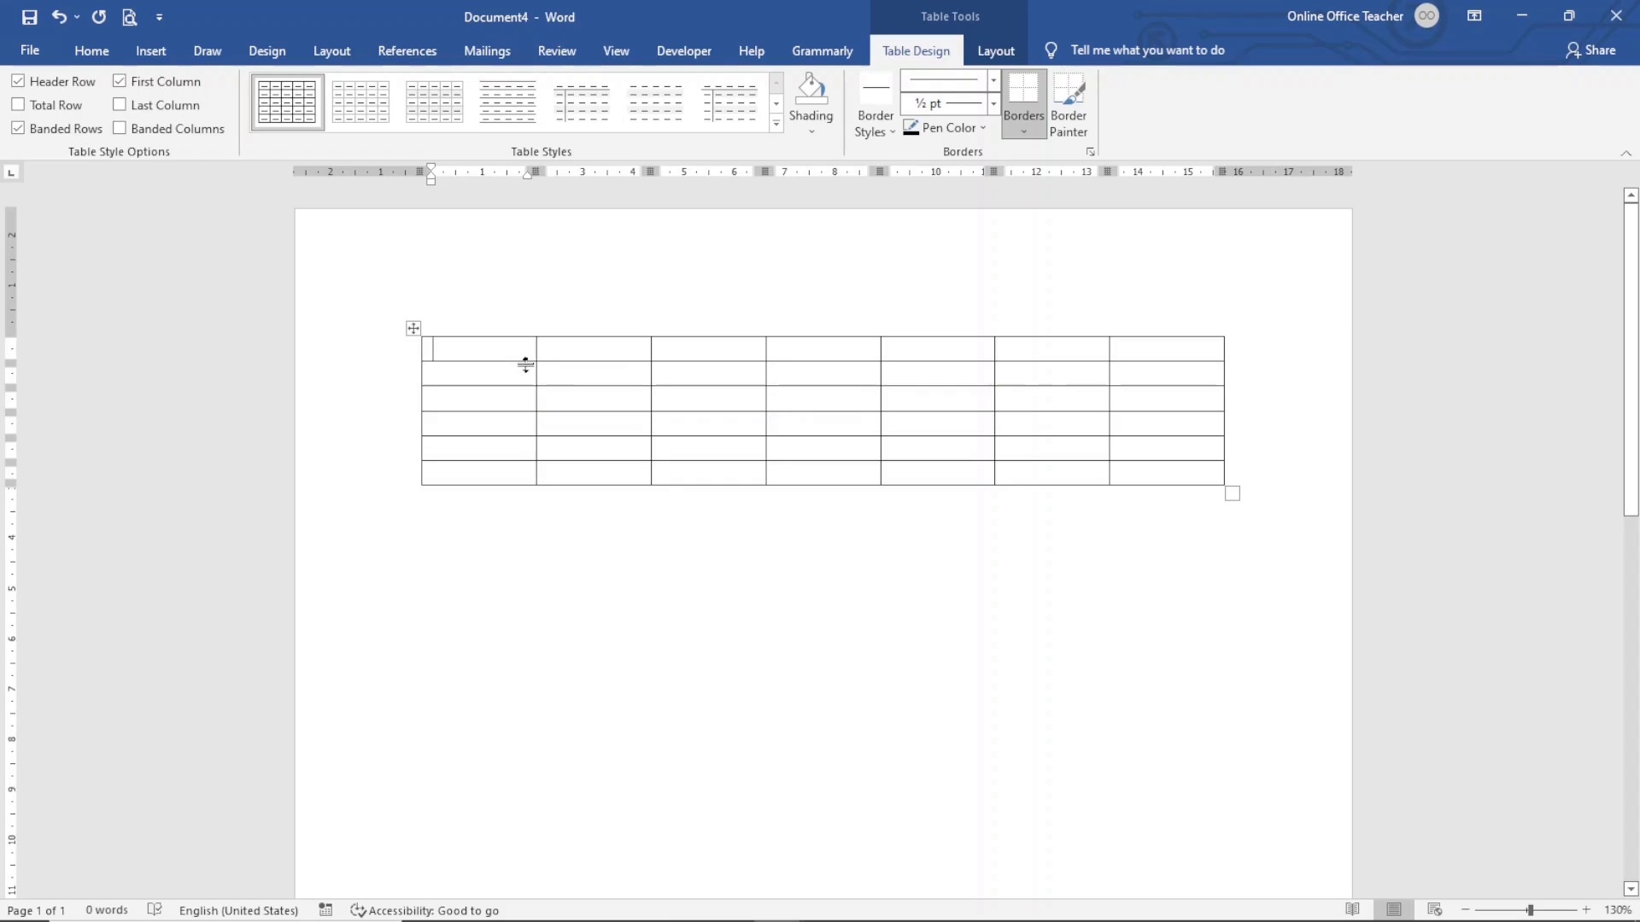
# Fill the table's first row with the weekday headings SUN, MON, TUE, WED, THU, FRI and SAT
pyautogui.write('SUN')
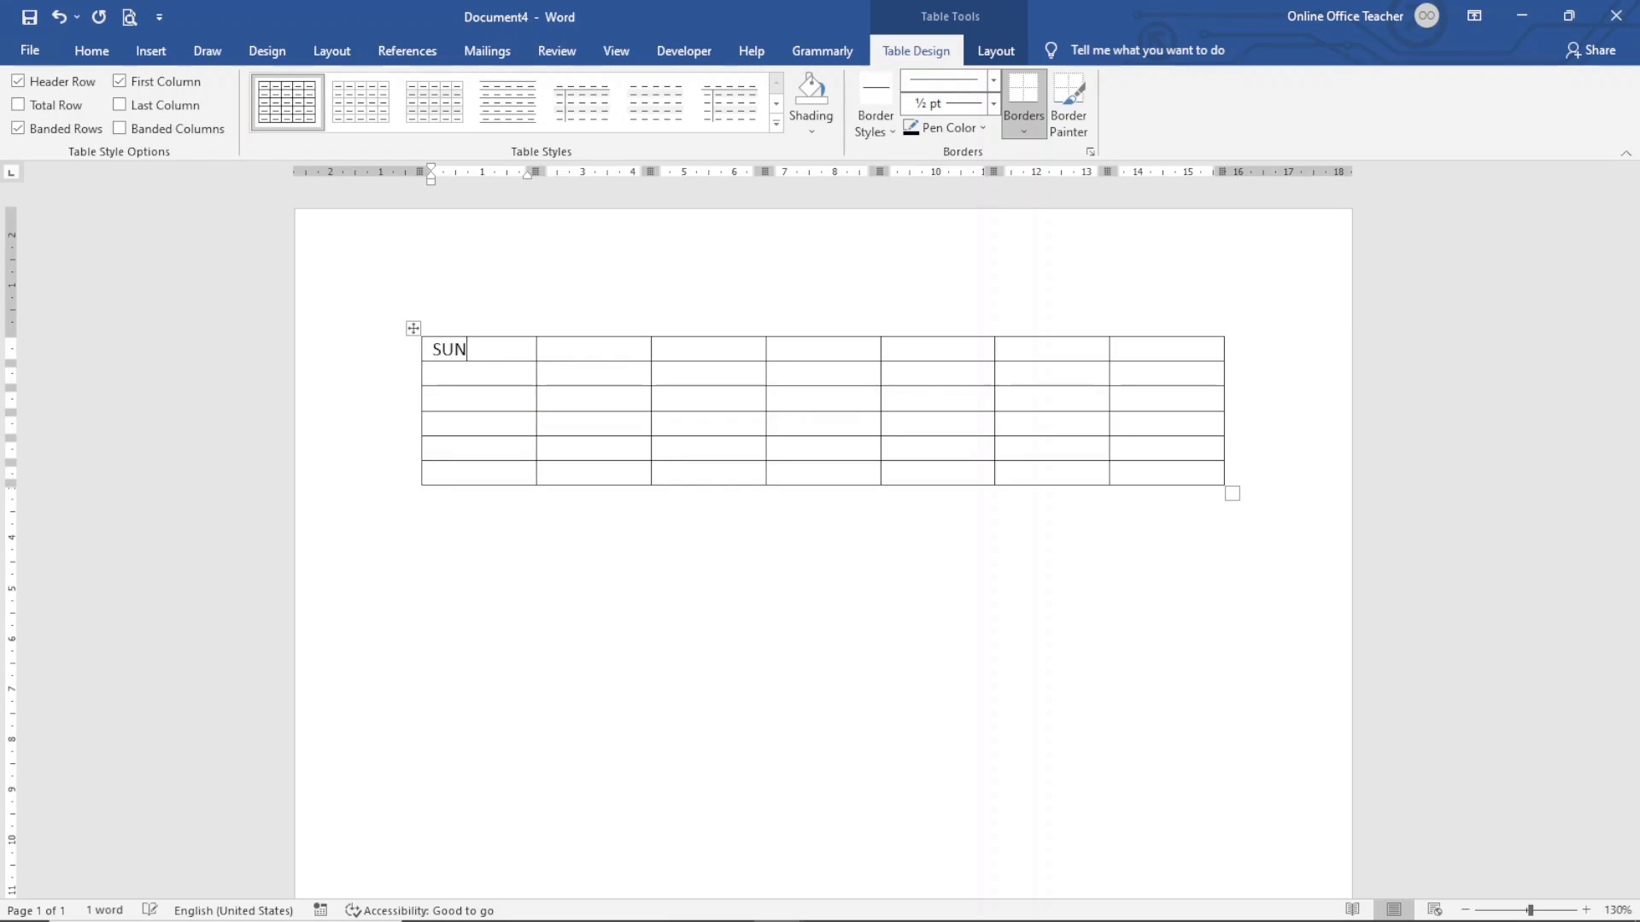
pyautogui.press('Tab')
pyautogui.write('MON')
pyautogui.press('Tab')
pyautogui.write('TUE')
pyautogui.press('Tab')
pyautogui.write('WE')
pyautogui.press('Tab')
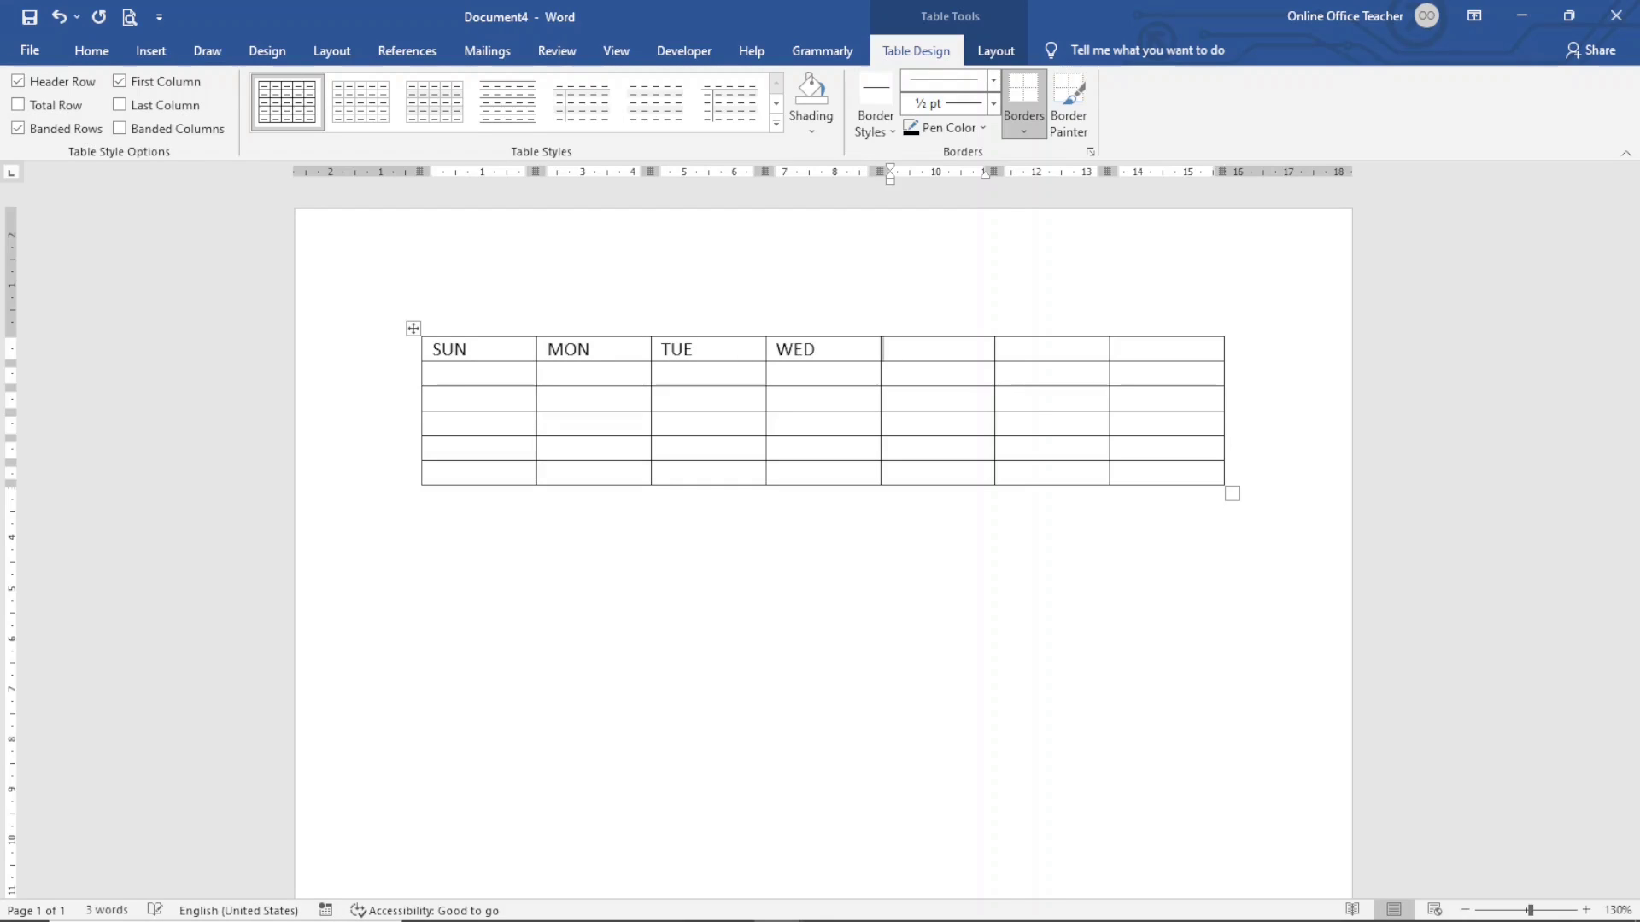
pyautogui.write('THU')
pyautogui.press('Tab')
pyautogui.write('FRI')
pyautogui.press('Tab')
pyautogui.write('SAT')
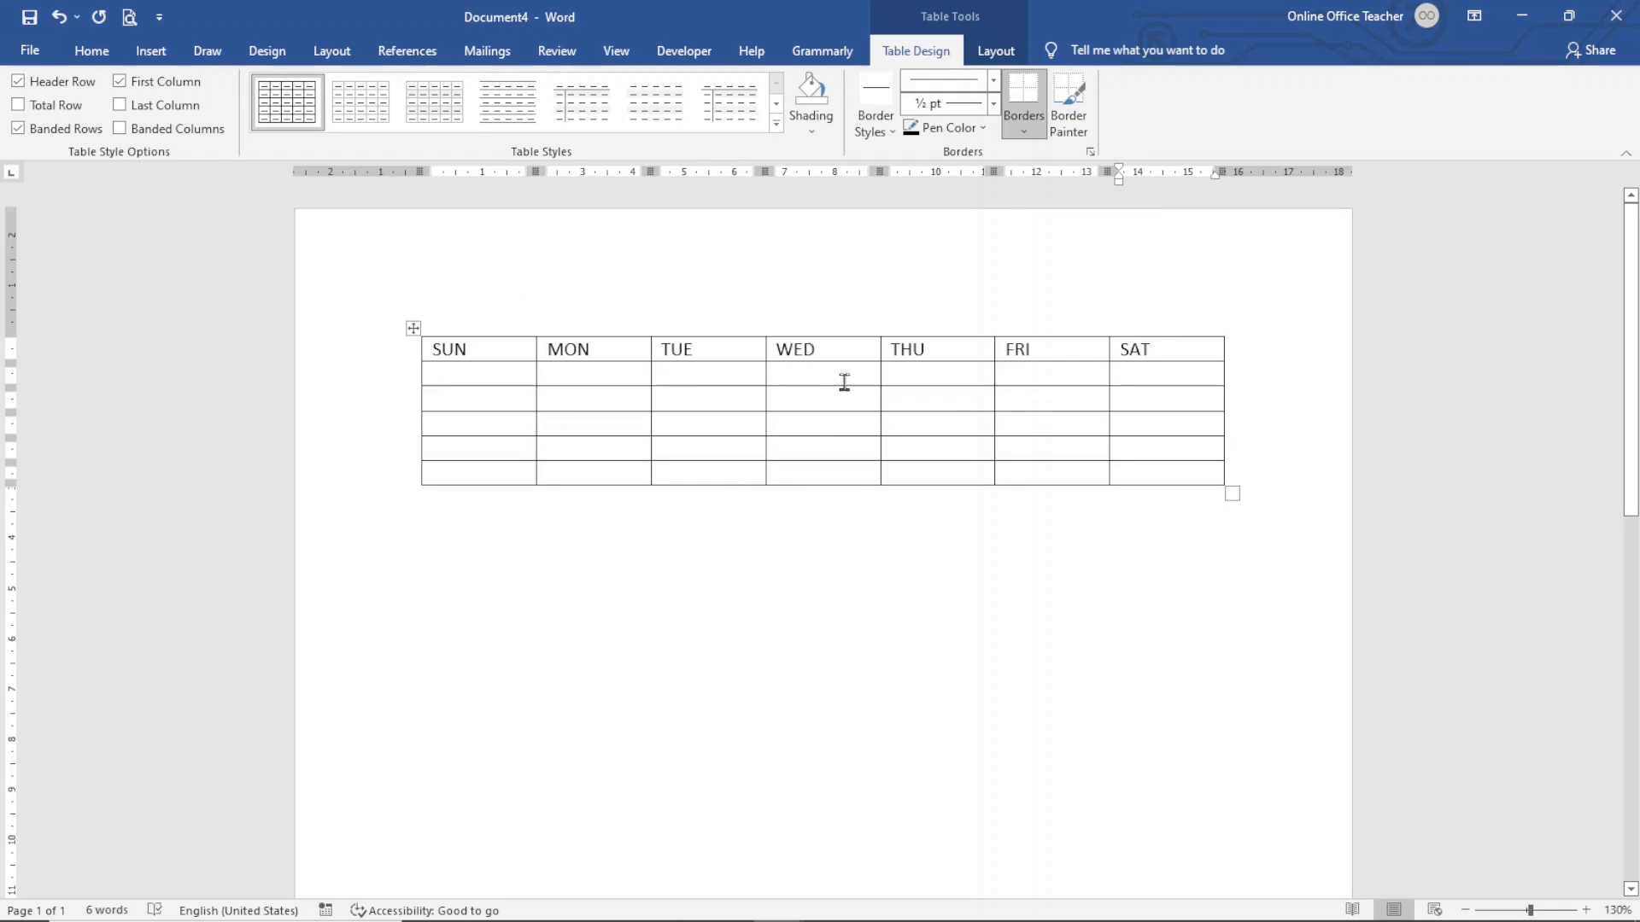
# Enter 1, 2, 3 and 4 under WED, THU, FRI and SAT in the first week row
pyautogui.click(811, 369)
pyautogui.write('1')
pyautogui.click(895, 374)
pyautogui.write('2')
pyautogui.click(1006, 374)
pyautogui.write('3')
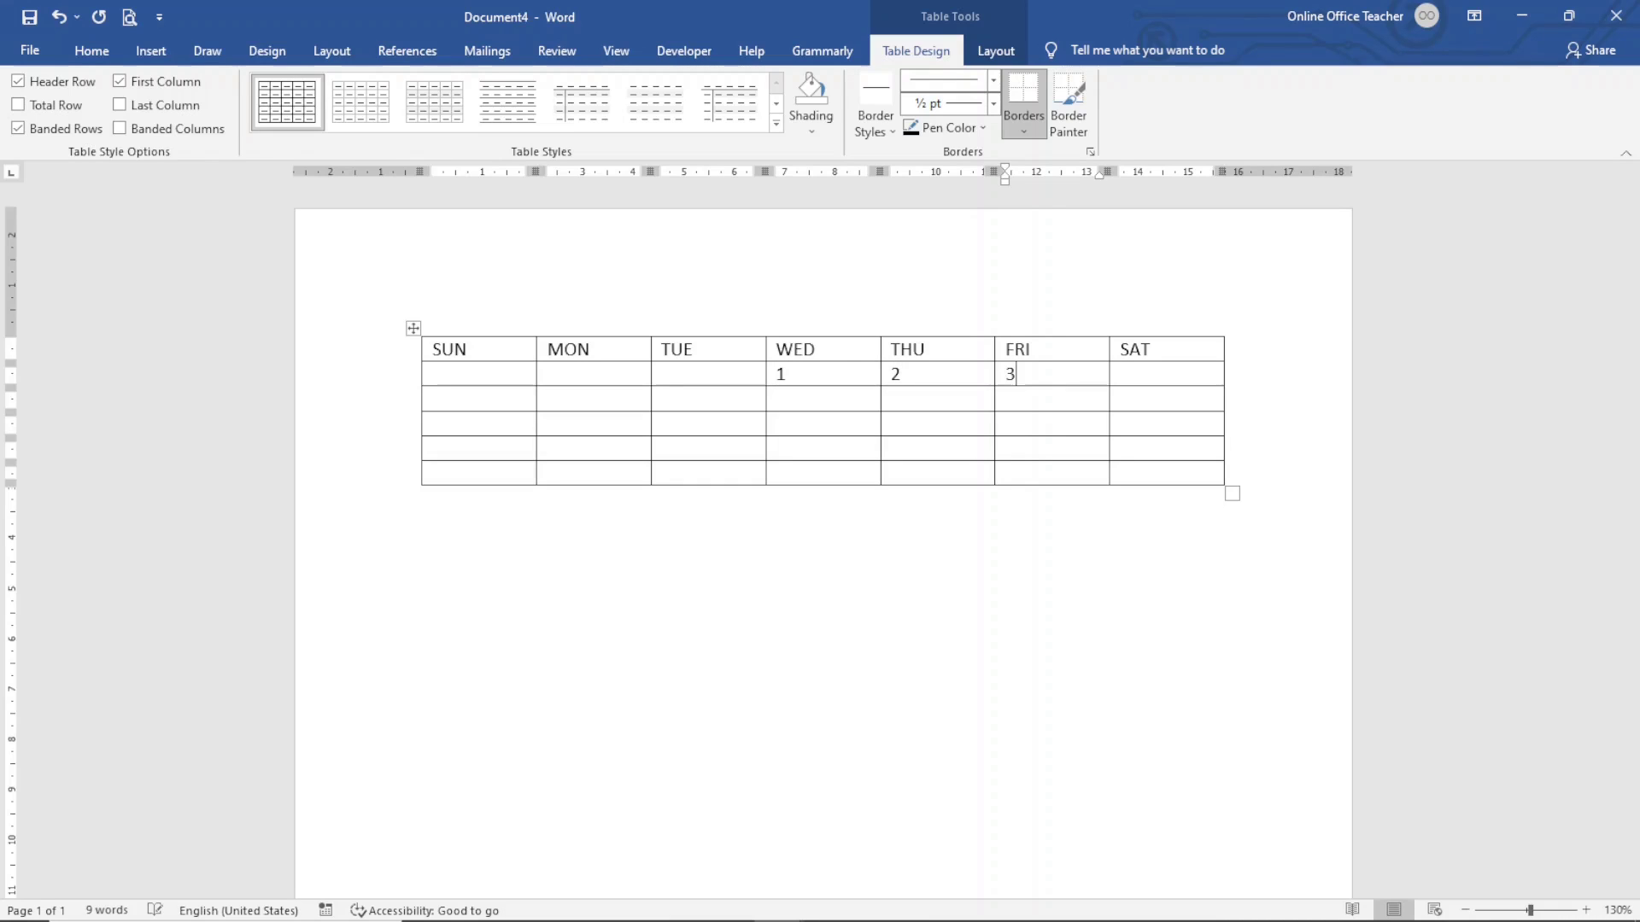
pyautogui.click(1121, 373)
pyautogui.write('4')
# Fill the next three week rows with the dates 5 to 25, starting under SUN
pyautogui.click(432, 398)
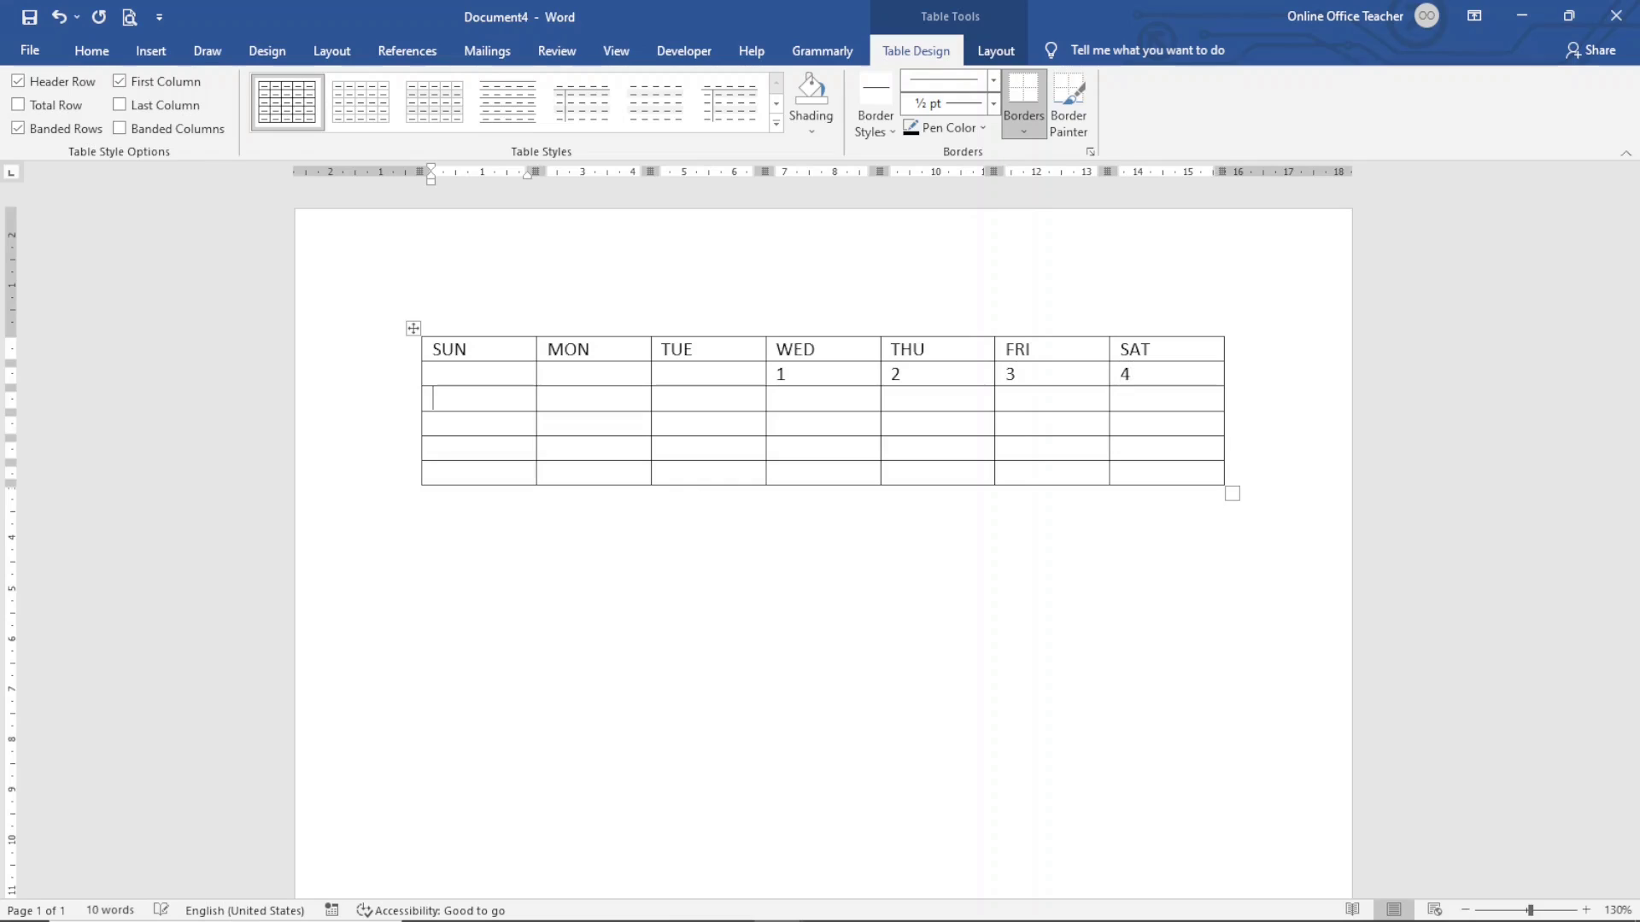
pyautogui.write('5')
pyautogui.press('Tab')
pyautogui.write('6')
pyautogui.press('Tab')
pyautogui.write('7')
pyautogui.press('Tab')
pyautogui.write('8')
pyautogui.press('Tab')
pyautogui.write('9\t10\t11\t12\t13\t14\t15\t16\t17\t18\t1')
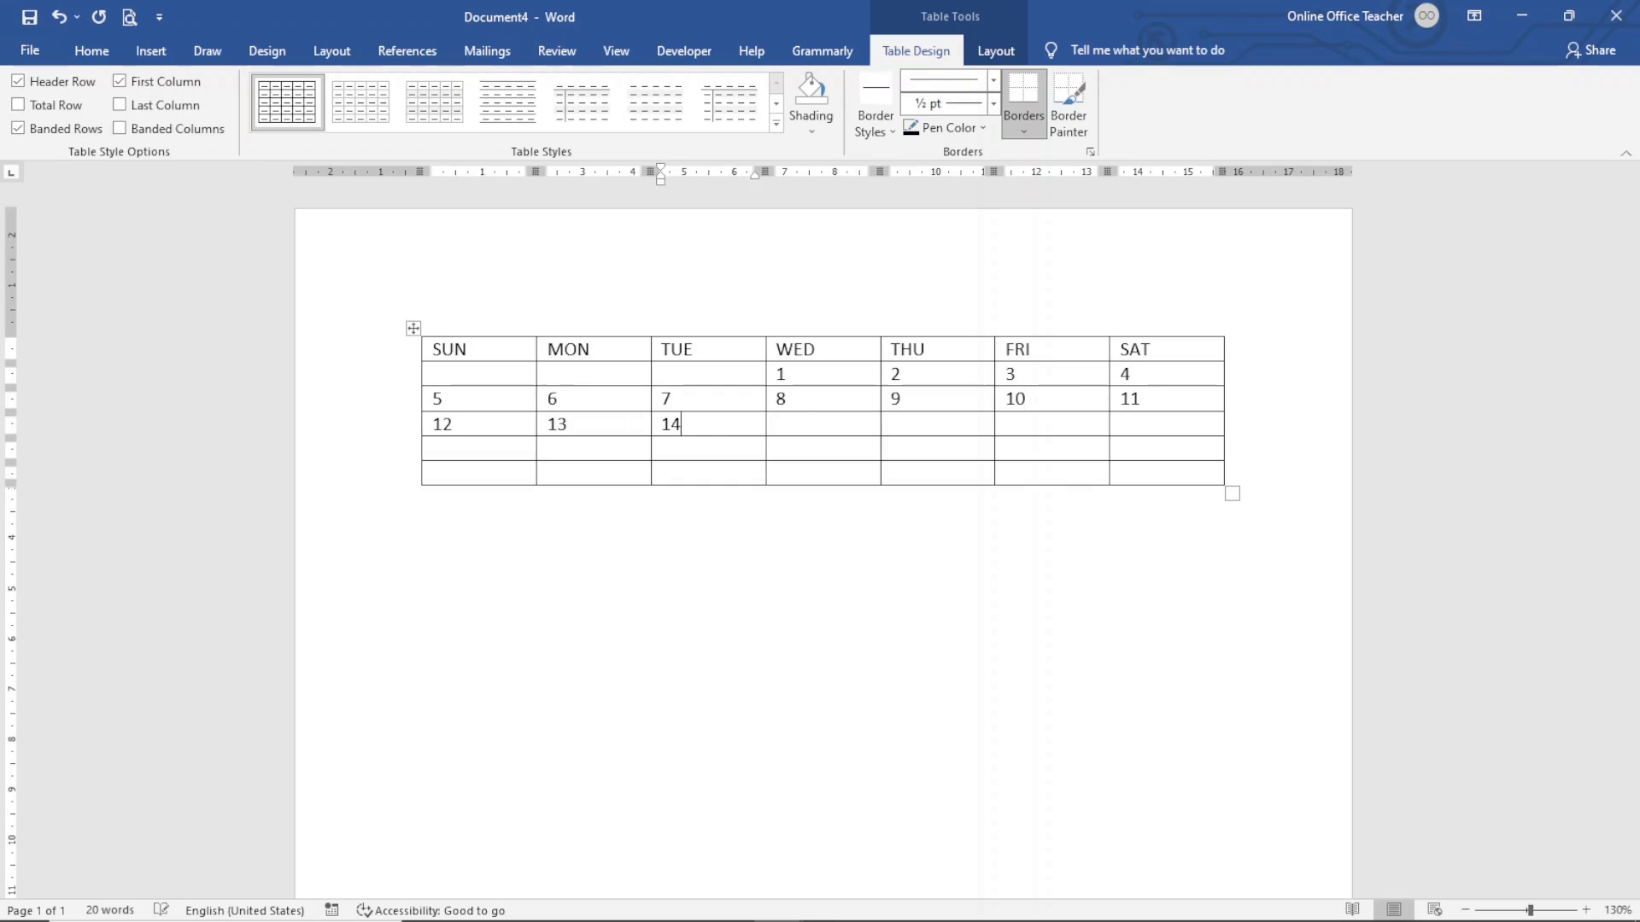
pyautogui.write('9\t20\t21\t22\t23\t24\t25')
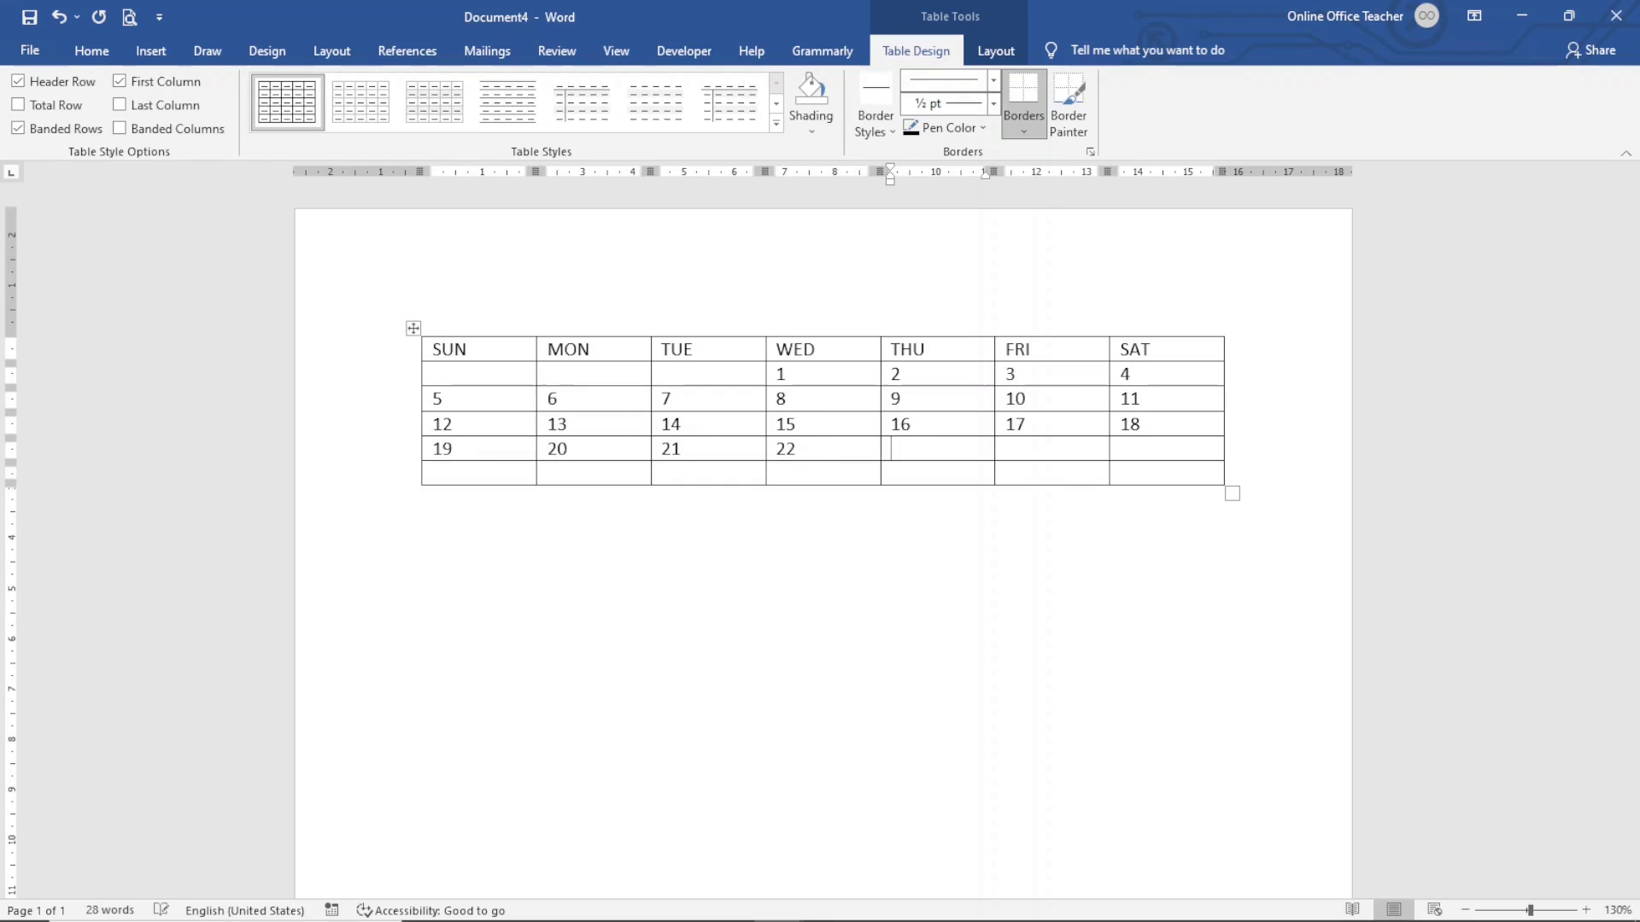
# Enter the dates 26 to 30 in the last row, from SUN to THU
pyautogui.press('Tab')
pyautogui.write('26')
pyautogui.press('Tab')
pyautogui.write('27')
pyautogui.press('Tab')
pyautogui.write('28')
pyautogui.press('Tab')
pyautogui.write('29')
pyautogui.press('Tab')
pyautogui.write('30')
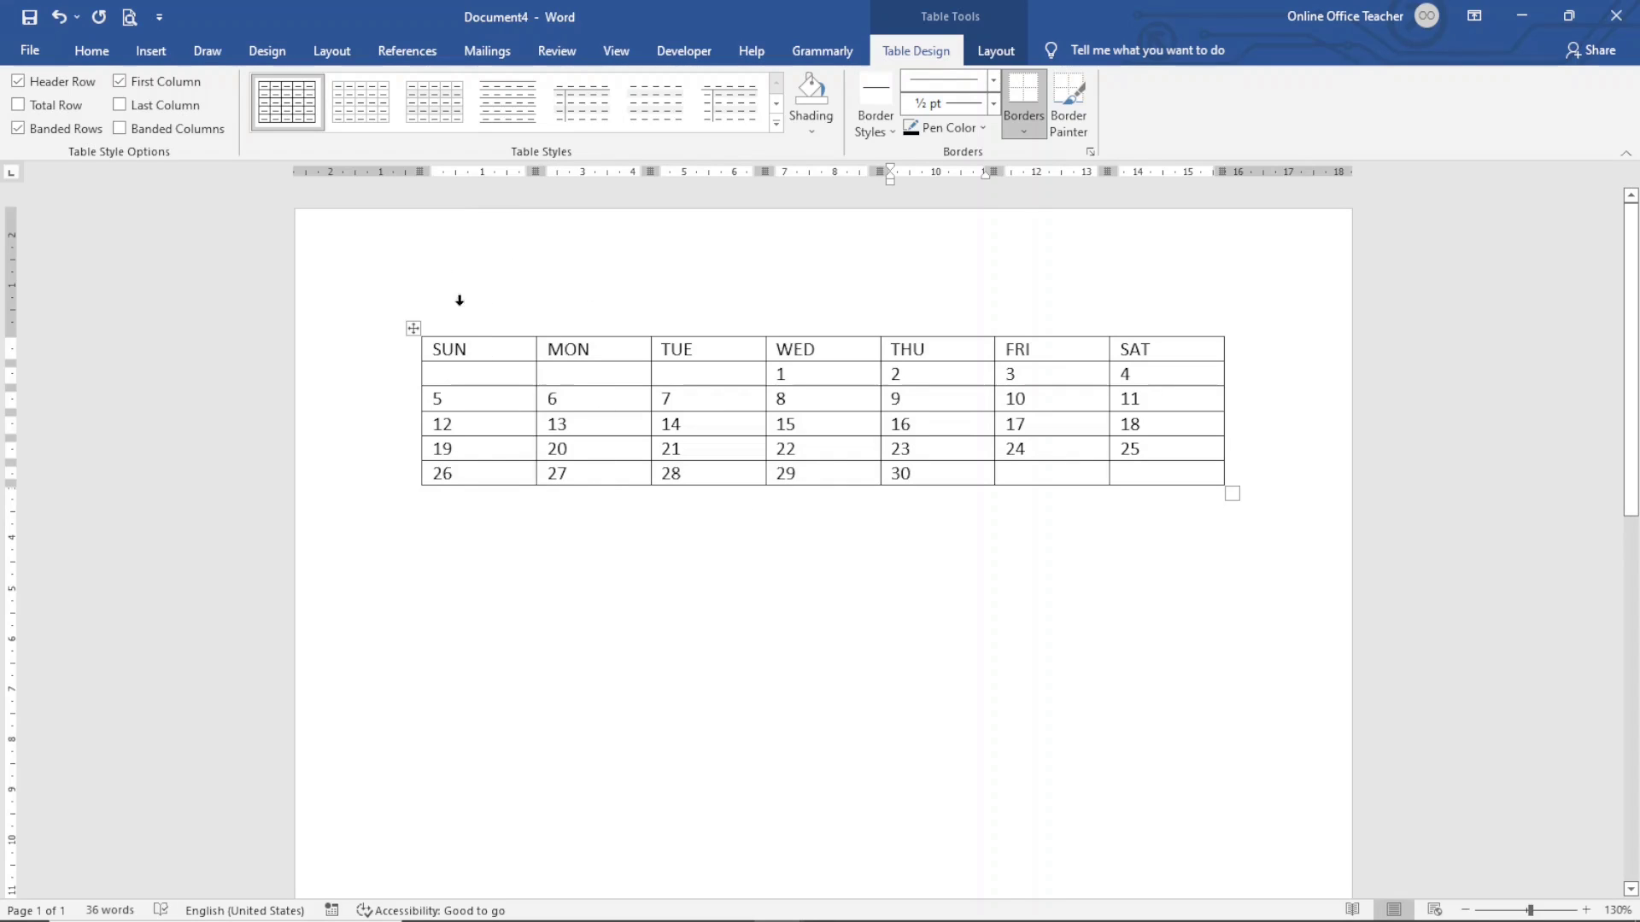
# Split the table at its heading row to create a blank line above the calendar
pyautogui.click(480, 349)
pyautogui.moveTo(412, 355)
pyautogui.click(996, 51)
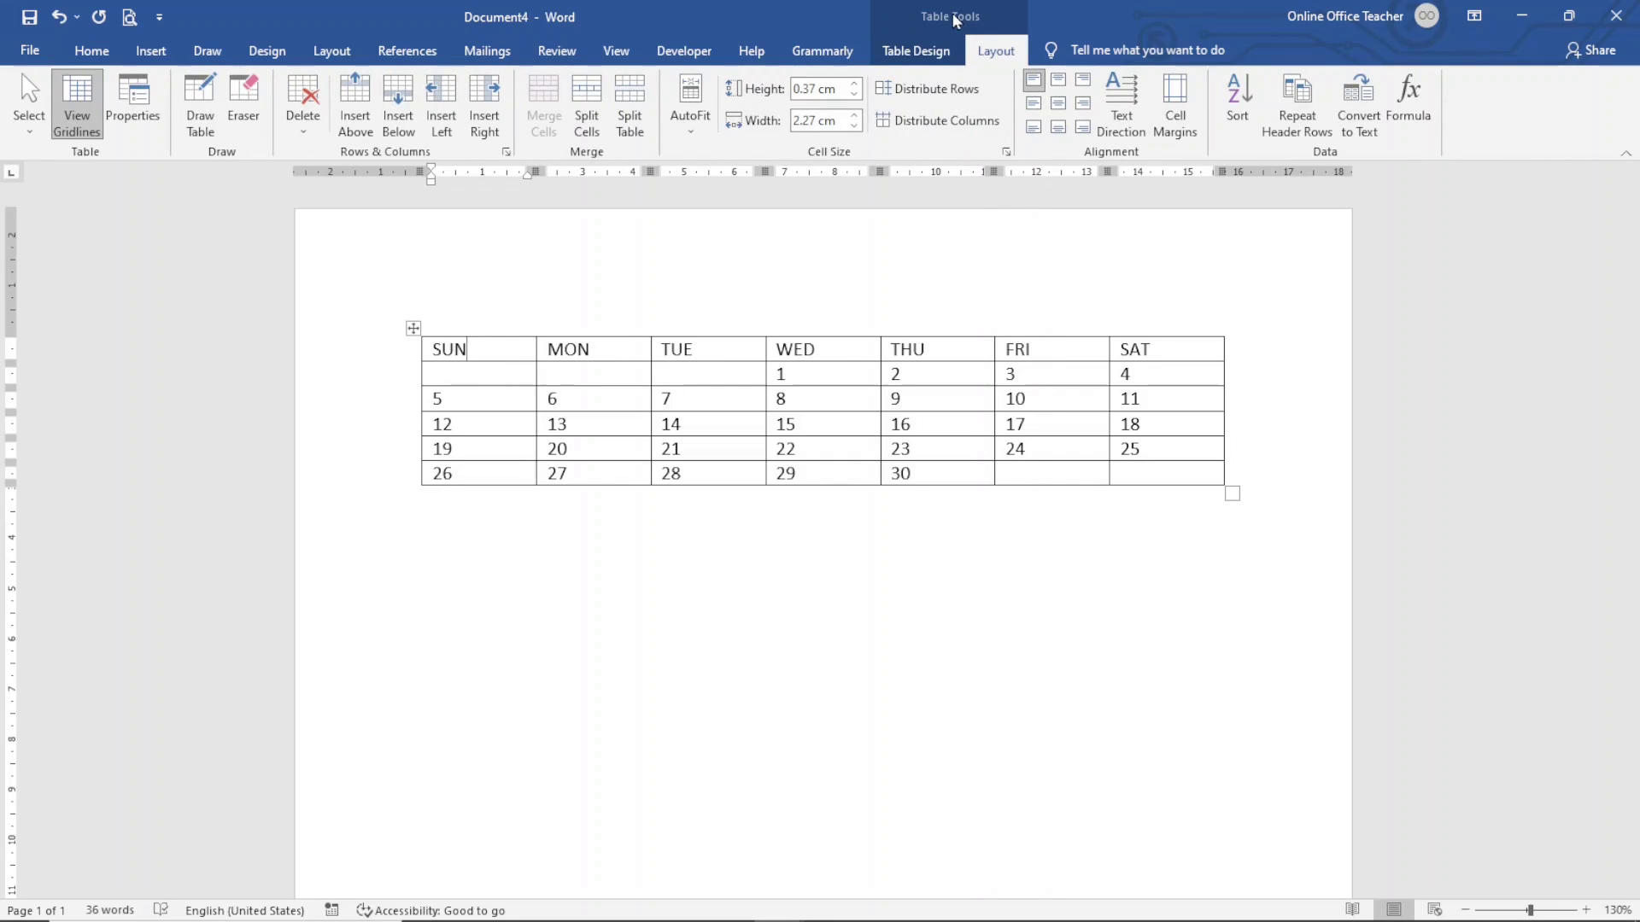
pyautogui.click(634, 101)
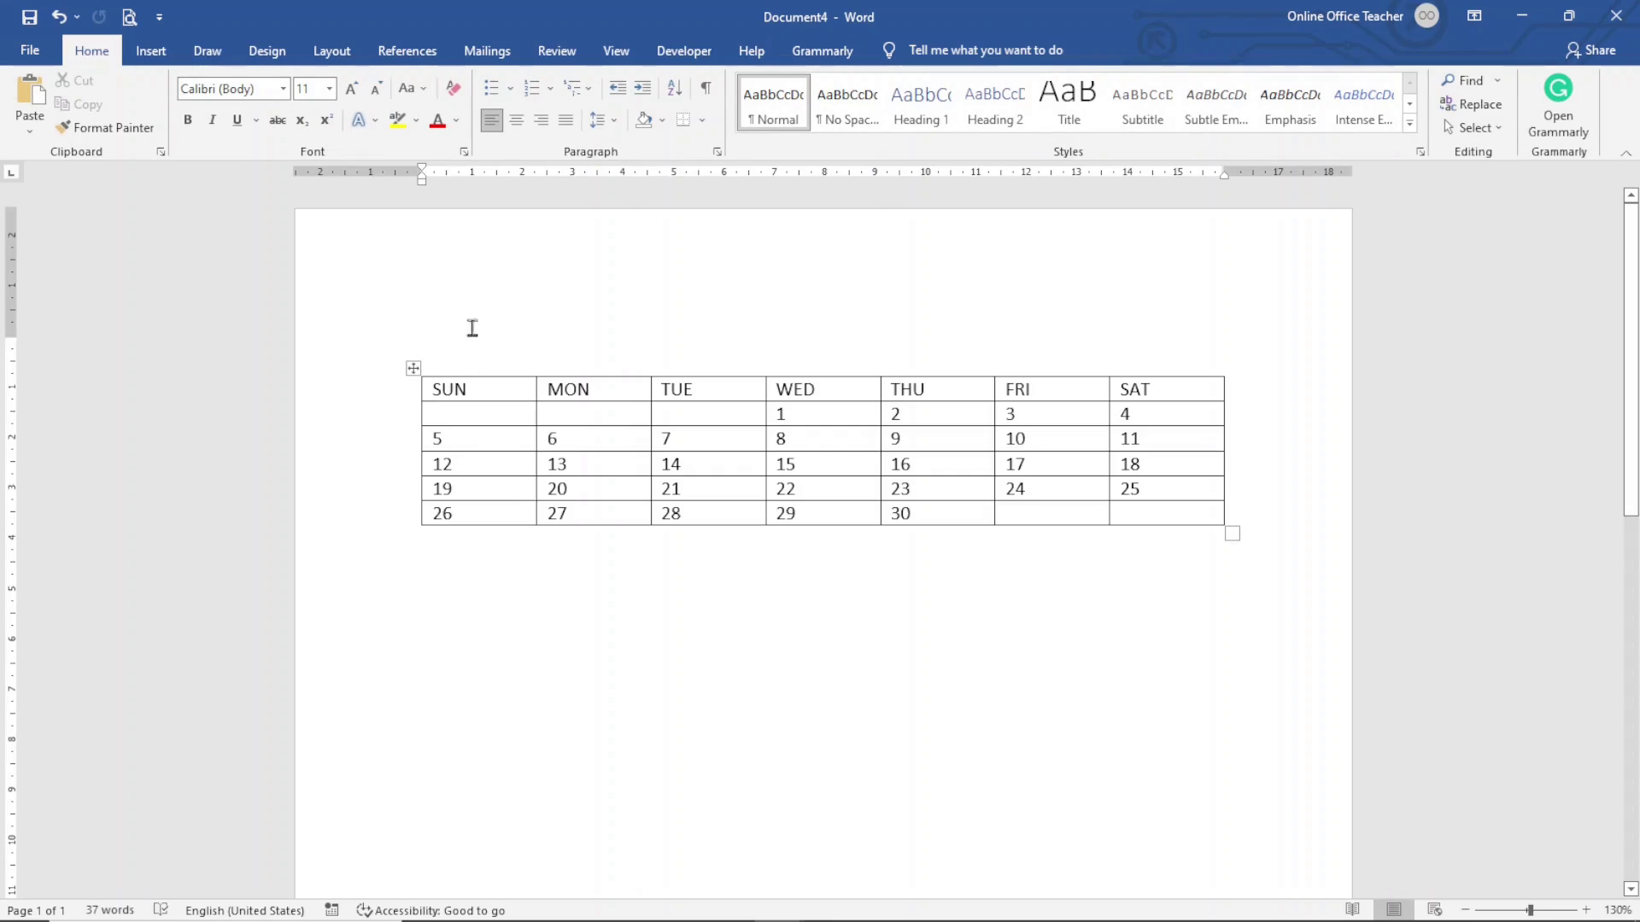
# Center the line above the table and enter the title JUNE 2022
pyautogui.click(516, 120)
pyautogui.write('JU')
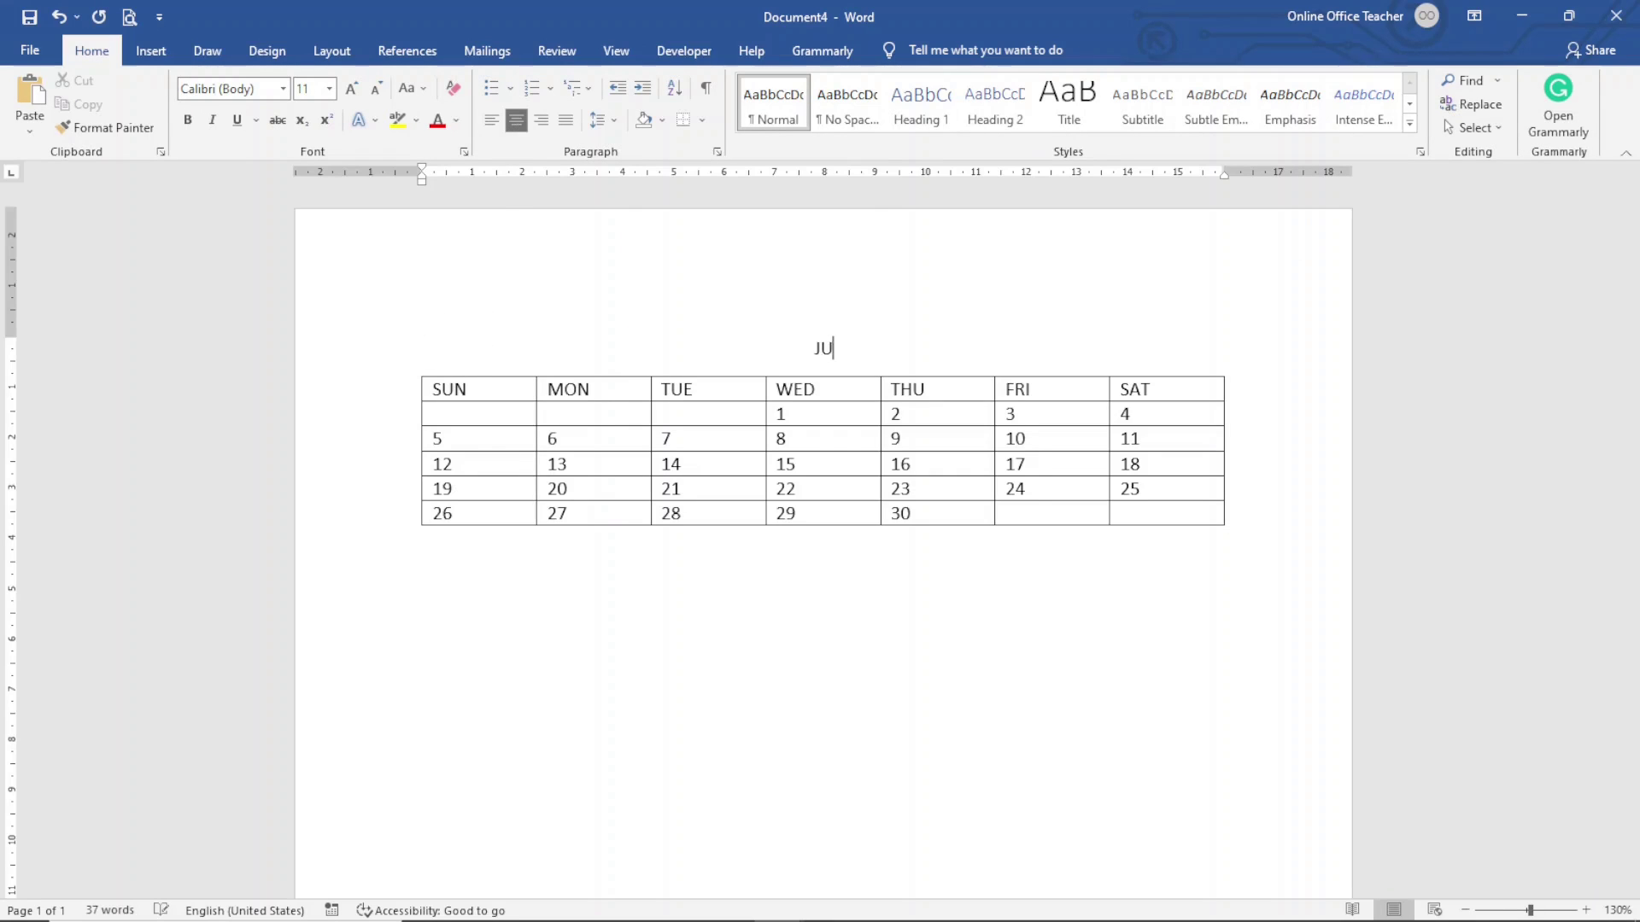
pyautogui.write('NE 2022')
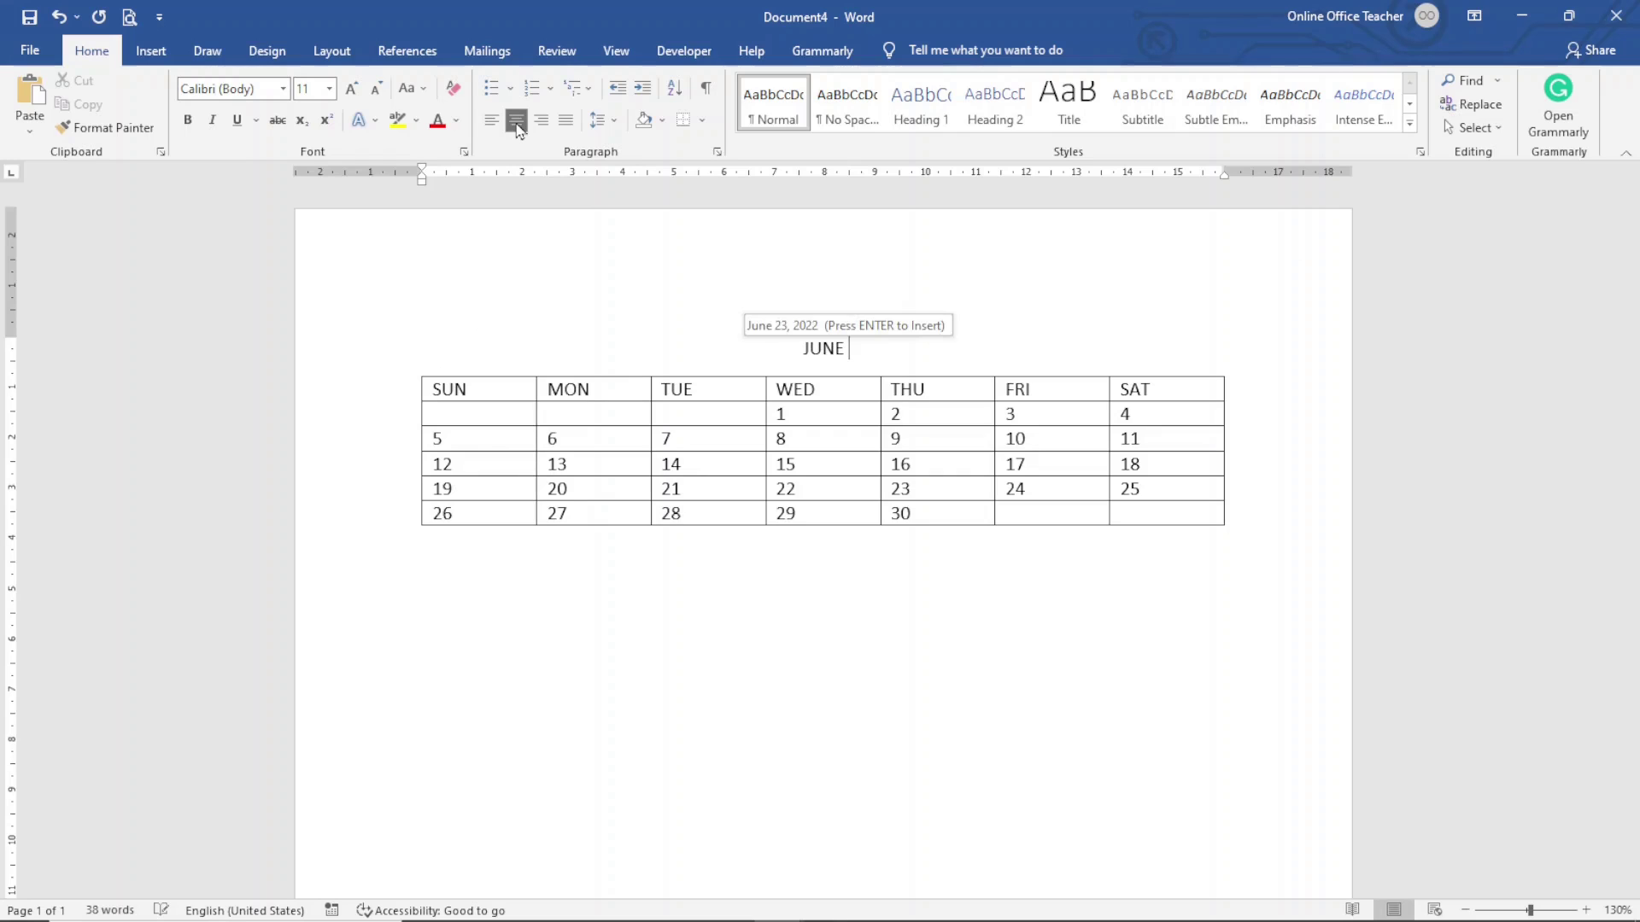